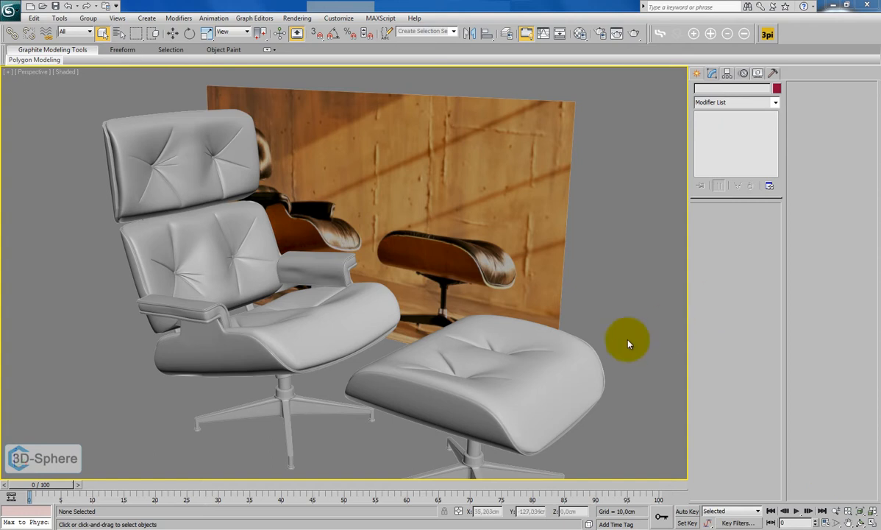
- Examine the piping along the cushions of the ottoman and the chair, temporarily displaying edged faces to inspect the meshes
{"action": "middle_click_drag", "start_coordinate": [484, 329], "coordinate": [505, 313], "text": "alt"}
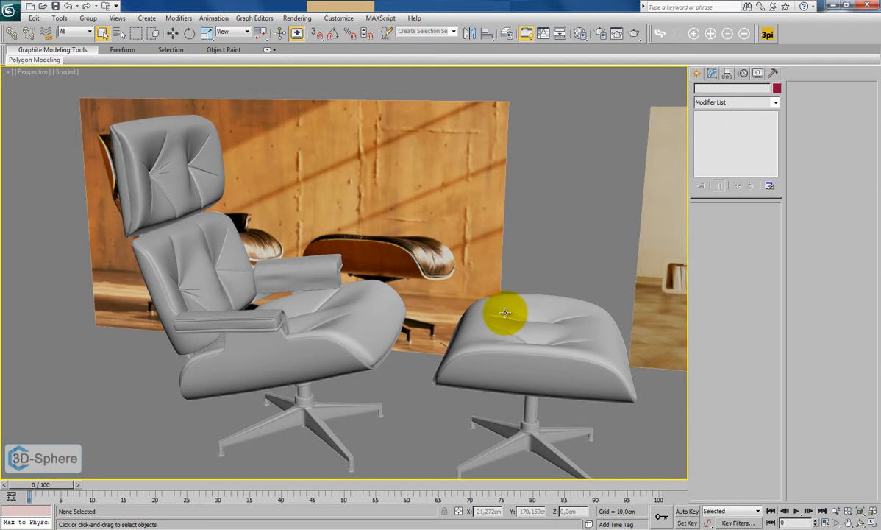
{"action": "middle_click_drag", "start_coordinate": [432, 213], "coordinate": [411, 273], "text": "alt"}
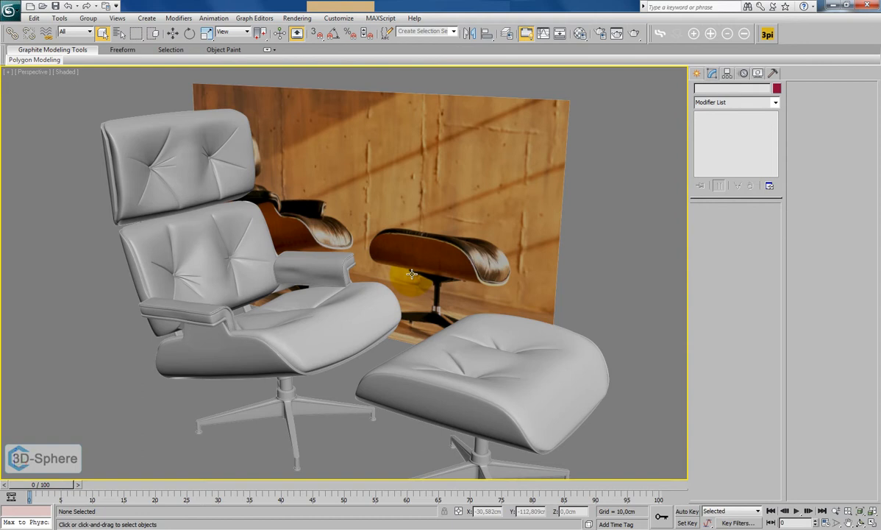
{"action": "middle_click_drag", "start_coordinate": [309, 220], "coordinate": [364, 307]}
{"action": "left_click", "coordinate": [374, 330]}
{"action": "left_click", "coordinate": [374, 327]}
{"action": "key", "text": "F4"}
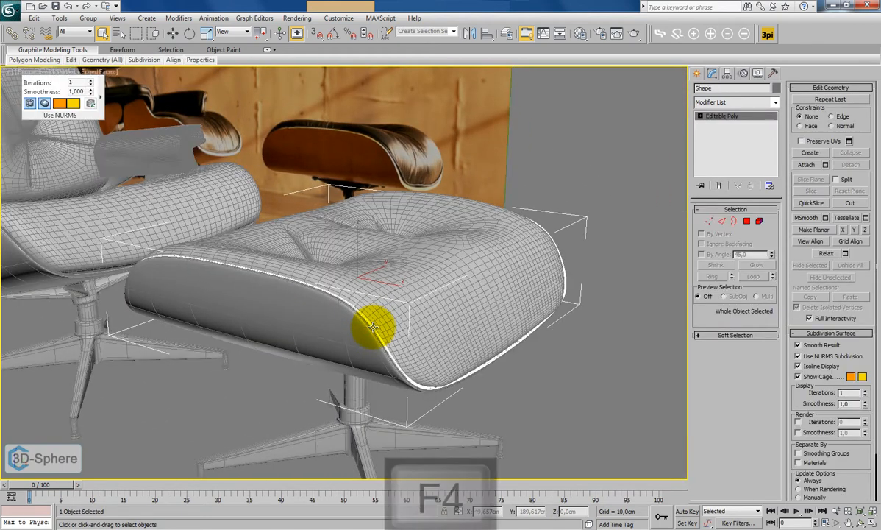
{"action": "middle_click_drag", "start_coordinate": [328, 299], "coordinate": [377, 321], "text": "alt"}
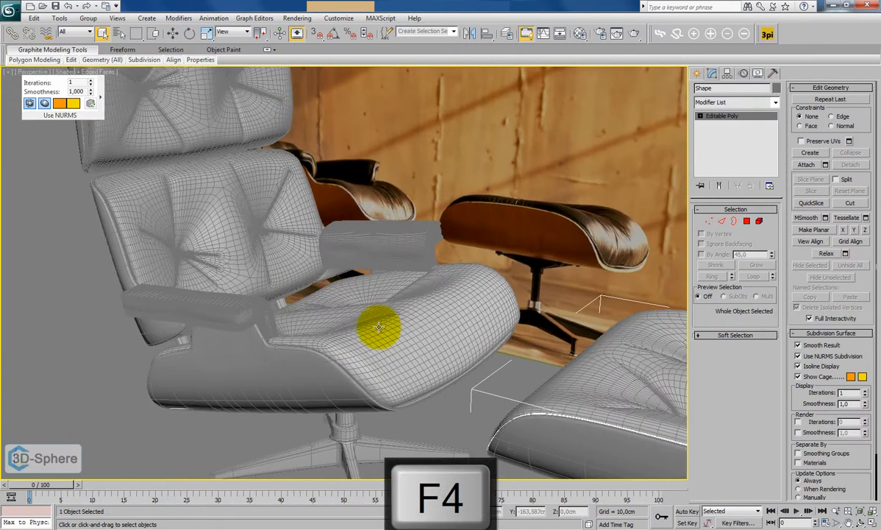
{"action": "left_click", "coordinate": [350, 371]}
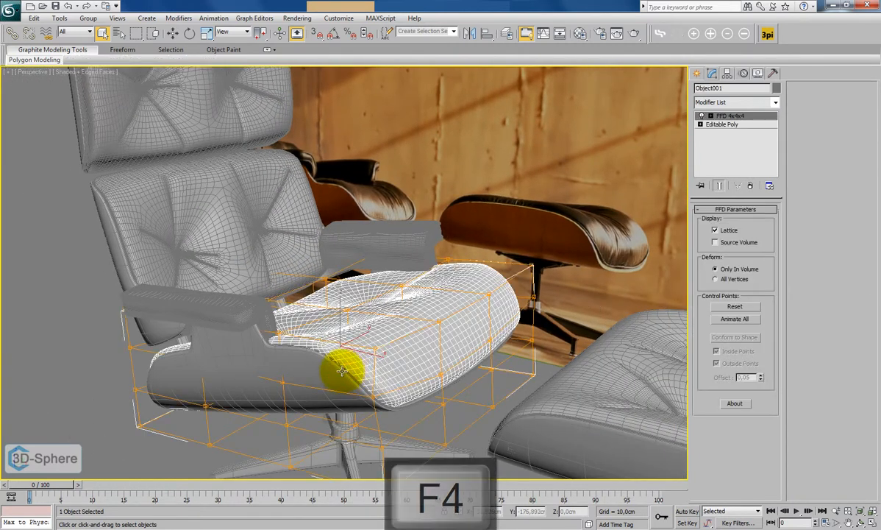
{"action": "left_click", "coordinate": [348, 369]}
{"action": "left_click", "coordinate": [118, 222]}
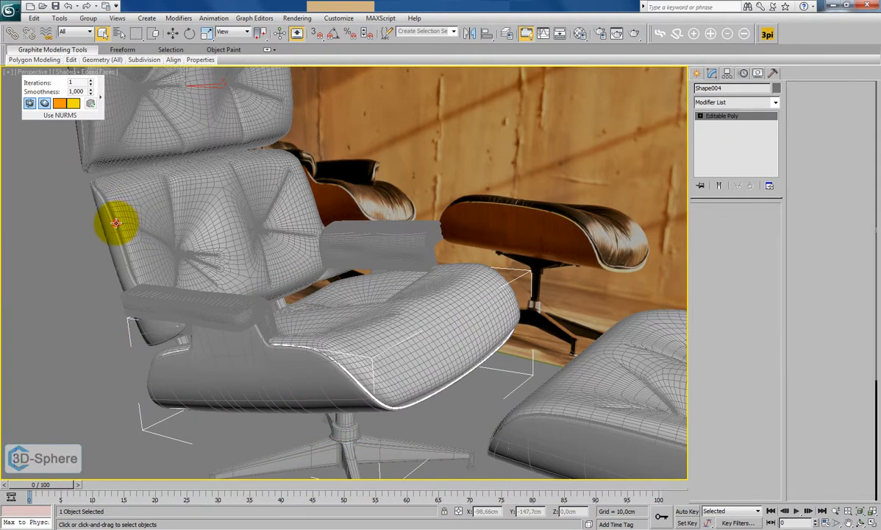
{"action": "left_click", "coordinate": [43, 278]}
{"action": "middle_click_drag", "start_coordinate": [207, 242], "coordinate": [219, 270], "text": "alt"}
{"action": "key", "text": "F4"}
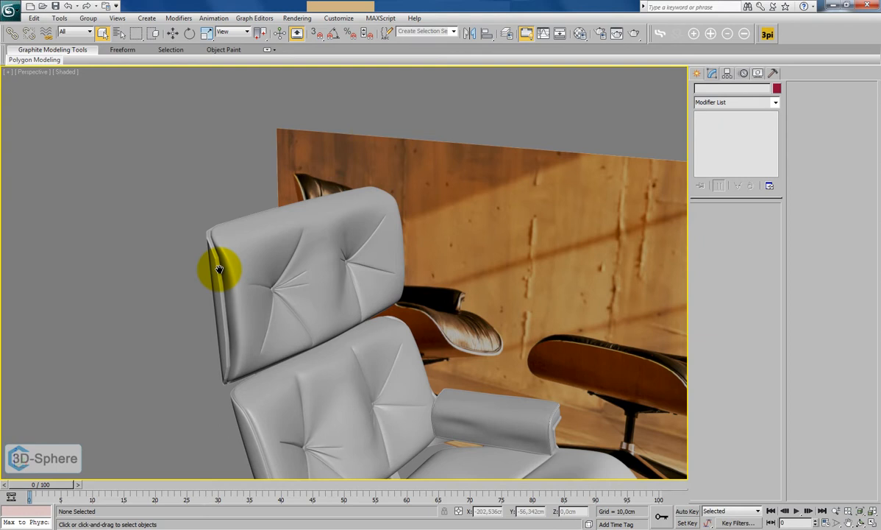
- Turn on NURMS subdivision for the shell behind the chair's headrest cushion
{"action": "left_click", "coordinate": [218, 332]}
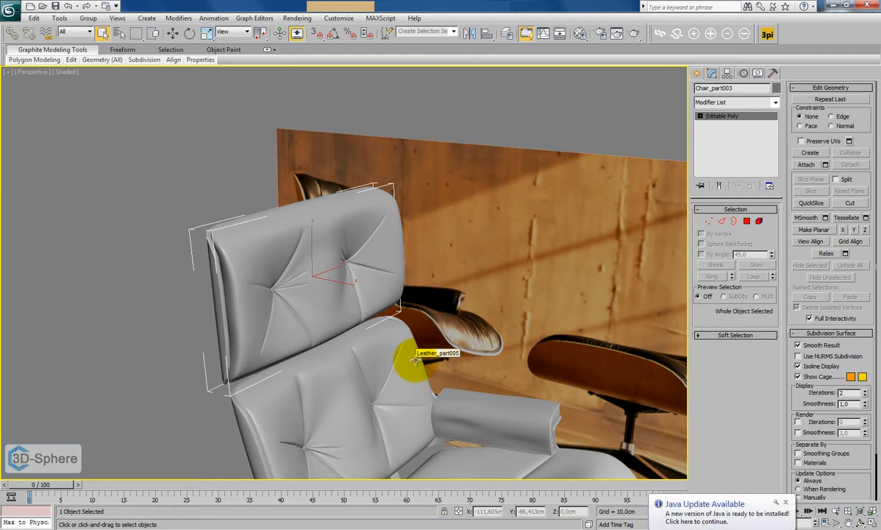
{"action": "left_click", "coordinate": [785, 503]}
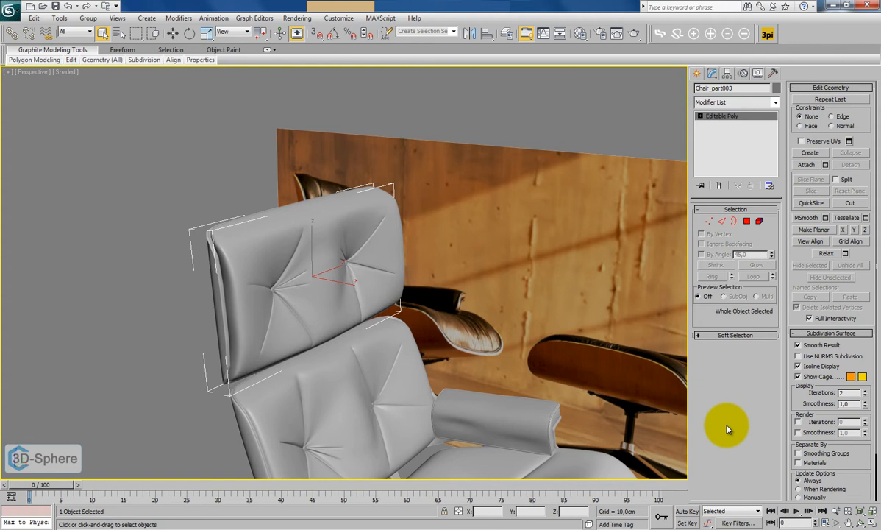
{"action": "left_click", "coordinate": [799, 357]}
{"action": "middle_click_drag", "start_coordinate": [368, 326], "coordinate": [497, 340]}
{"action": "scroll", "coordinate": [380, 319], "scroll_direction": "up", "scroll_amount": 3}
{"action": "scroll", "coordinate": [405, 319], "scroll_direction": "down", "scroll_amount": 3}
- Select the headrest's shell and leather cushion together and hide all unselected objects
{"action": "left_click", "coordinate": [344, 314]}
{"action": "left_click", "coordinate": [346, 315], "text": "ctrl"}
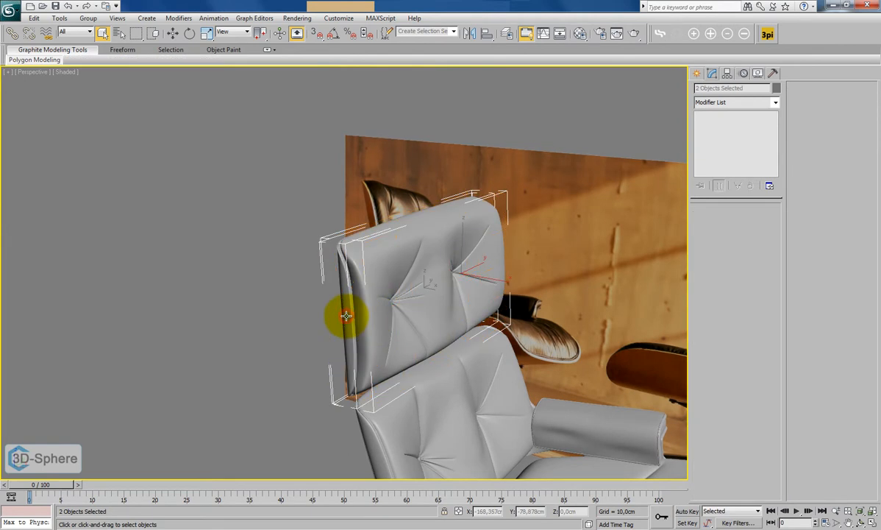
{"action": "right_click", "coordinate": [347, 313]}
{"action": "left_click", "coordinate": [373, 265]}
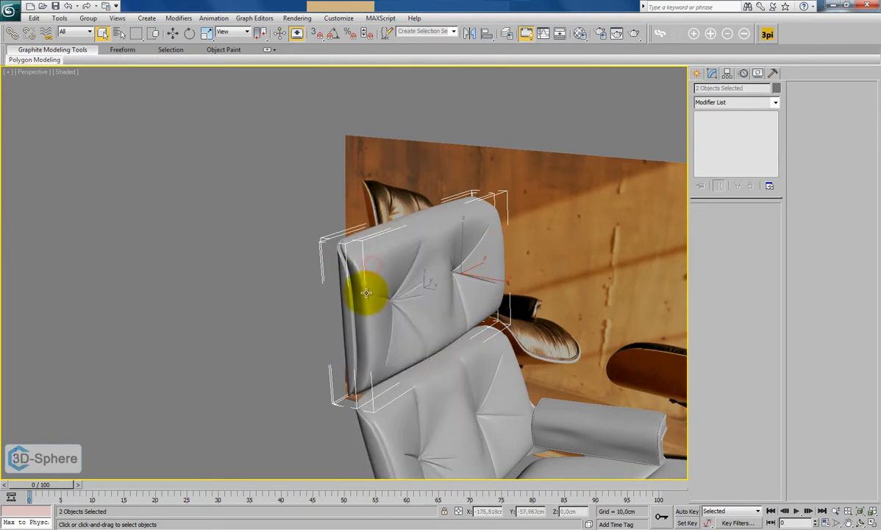
{"action": "right_click", "coordinate": [363, 290]}
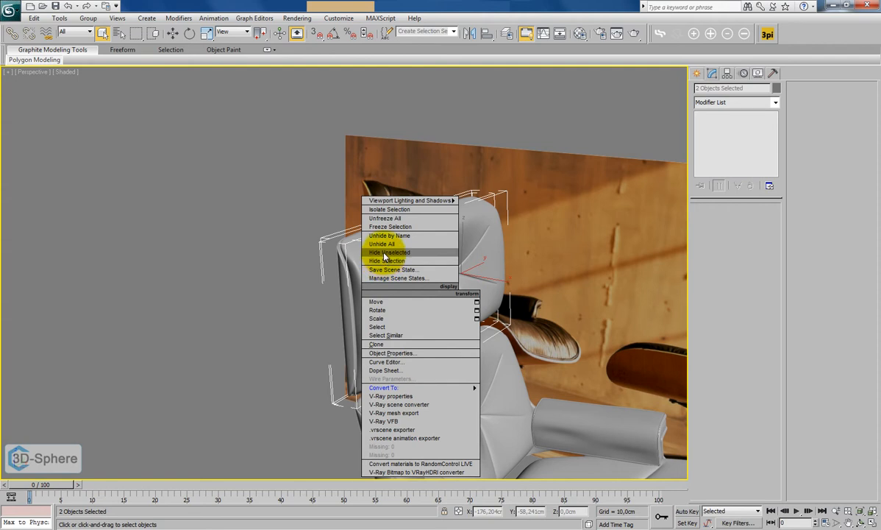
{"action": "left_click", "coordinate": [388, 252]}
{"action": "middle_click_drag", "start_coordinate": [404, 269], "coordinate": [413, 274], "text": "alt"}
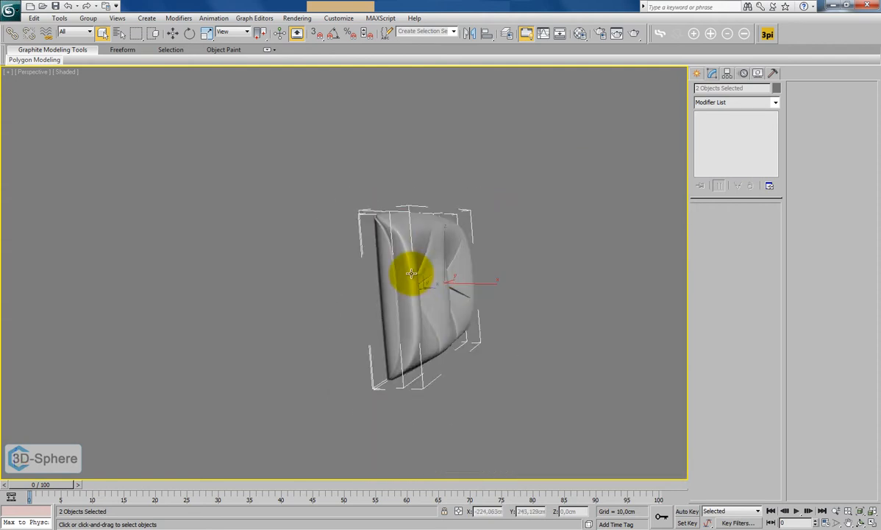
- Add an Edit Poly modifier above the FFD(box) on the headrest's leather cushion
{"action": "left_click", "coordinate": [412, 274]}
{"action": "scroll", "coordinate": [450, 274], "scroll_direction": "up", "scroll_amount": 3}
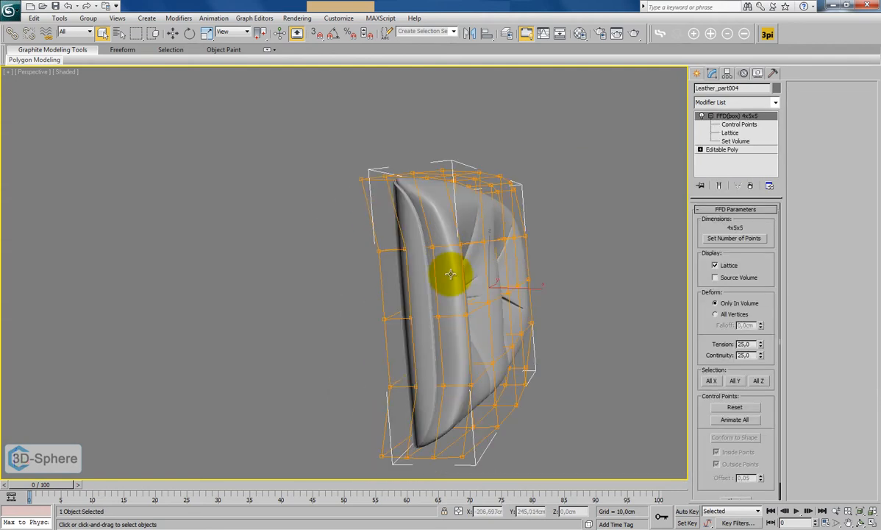
{"action": "left_click", "coordinate": [777, 102]}
{"action": "left_click_drag", "start_coordinate": [775, 132], "coordinate": [750, 99]}
{"action": "left_click", "coordinate": [776, 102]}
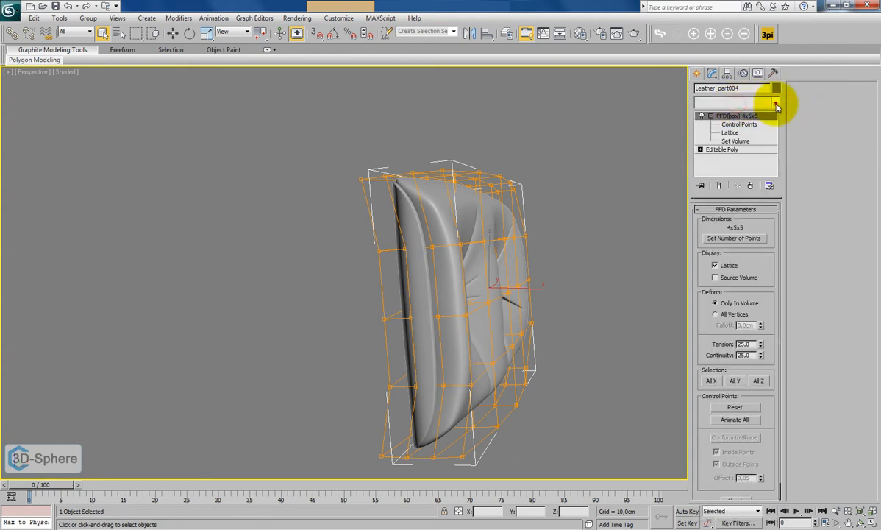
{"action": "left_click", "coordinate": [777, 102]}
{"action": "left_click_drag", "start_coordinate": [780, 134], "coordinate": [780, 191]}
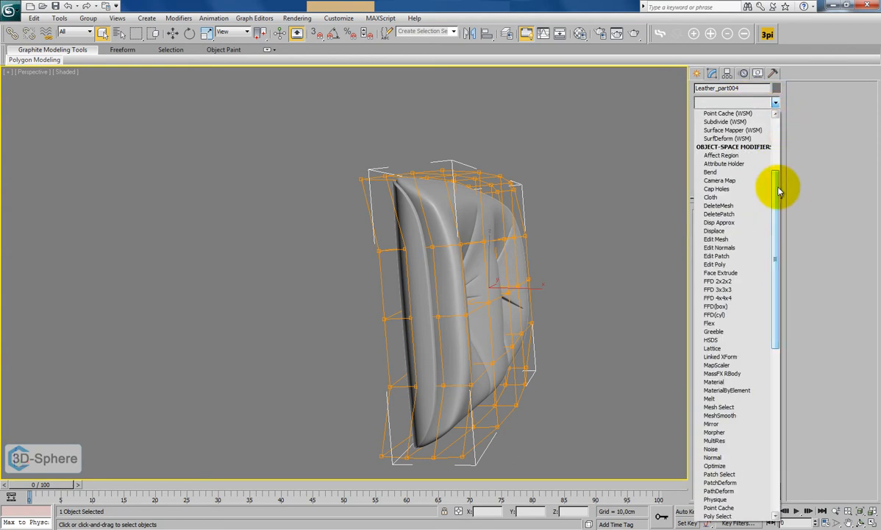
{"action": "left_click", "coordinate": [725, 264]}
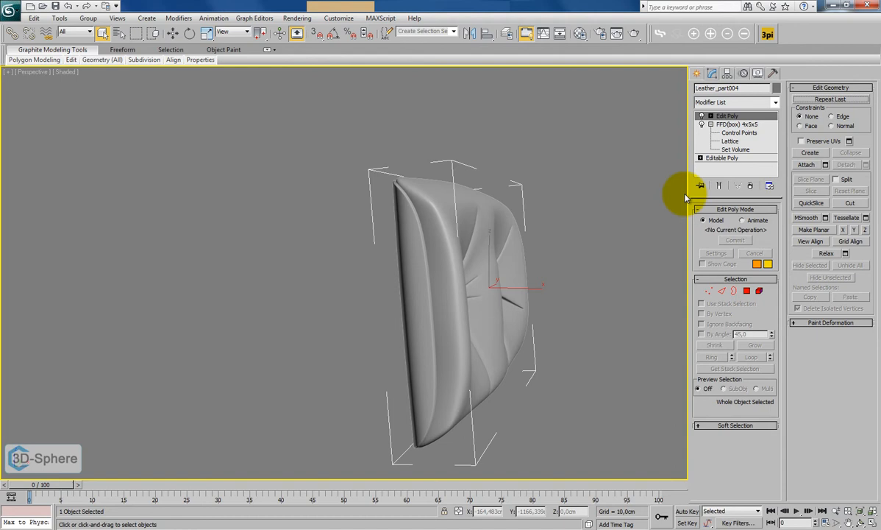
- Display edged faces, enter edge editing and select the full edge loop around the rear side of the leather cushion
{"action": "left_click", "coordinate": [721, 291]}
{"action": "mouse_move", "coordinate": [517, 252]}
{"action": "middle_mouse_down"}
{"action": "mouse_move", "coordinate": [552, 265]}
{"action": "mouse_move", "coordinate": [457, 280]}
{"action": "mouse_move", "coordinate": [429, 262]}
{"action": "middle_mouse_up"}
{"action": "key", "text": "F4"}
{"action": "middle_click_drag", "start_coordinate": [498, 244], "coordinate": [452, 265], "text": "alt"}
{"action": "scroll", "coordinate": [442, 267], "scroll_direction": "up", "scroll_amount": 3}
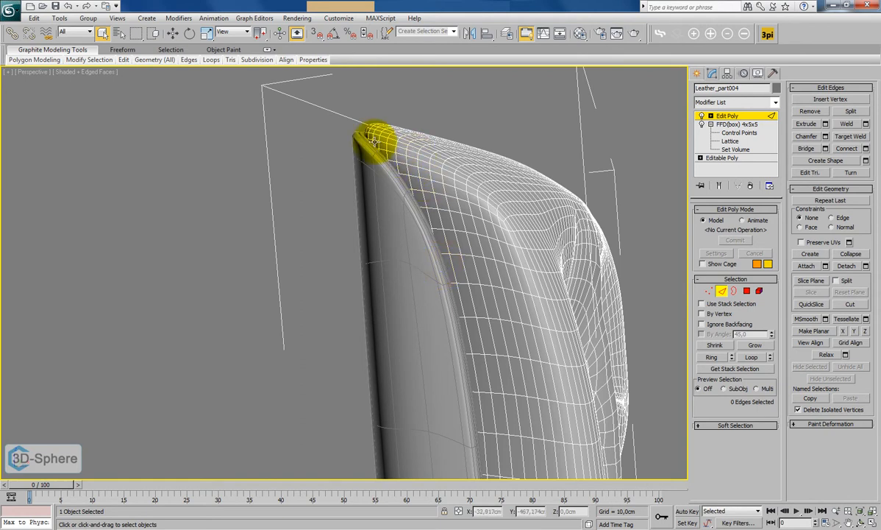
{"action": "middle_click_drag", "start_coordinate": [385, 190], "coordinate": [458, 204], "text": "alt"}
{"action": "left_click", "coordinate": [509, 212]}
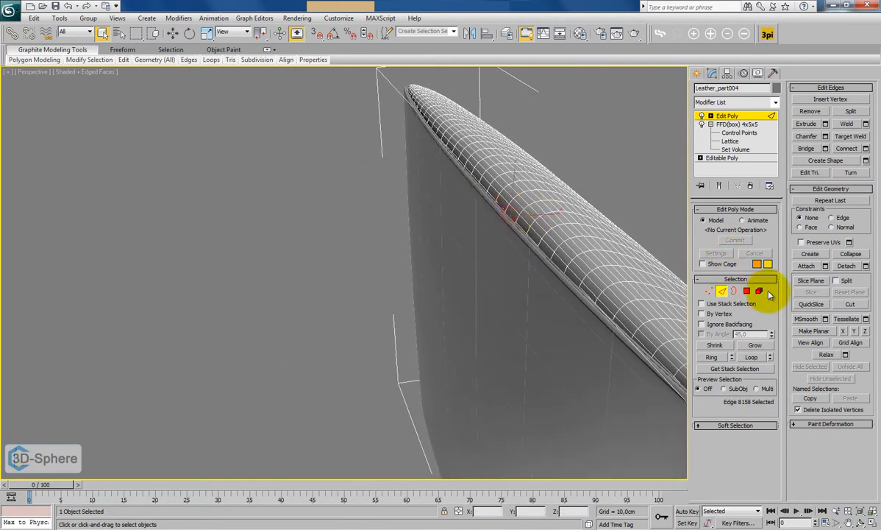
{"action": "left_click", "coordinate": [752, 357]}
{"action": "middle_click_drag", "start_coordinate": [647, 324], "coordinate": [544, 219], "text": "alt"}
{"action": "scroll", "coordinate": [591, 312], "scroll_direction": "up", "scroll_amount": 3}
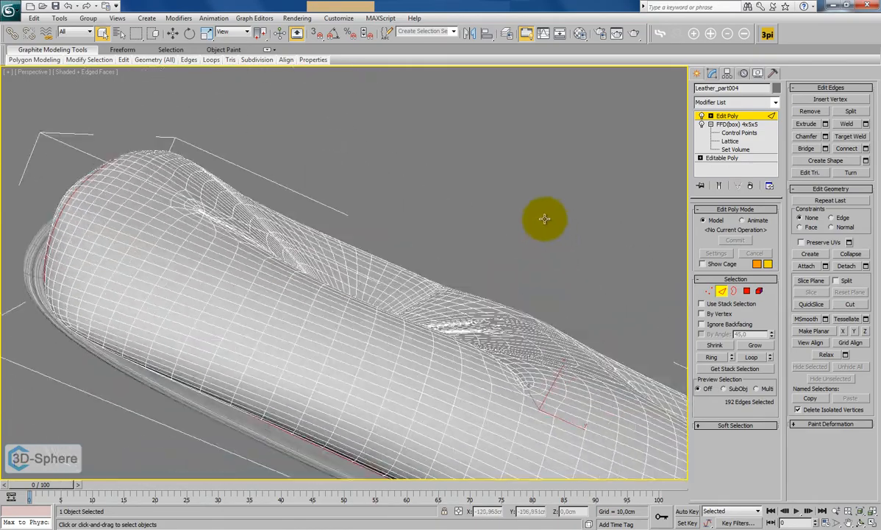
{"action": "middle_click_drag", "start_coordinate": [614, 315], "coordinate": [431, 263], "text": "alt"}
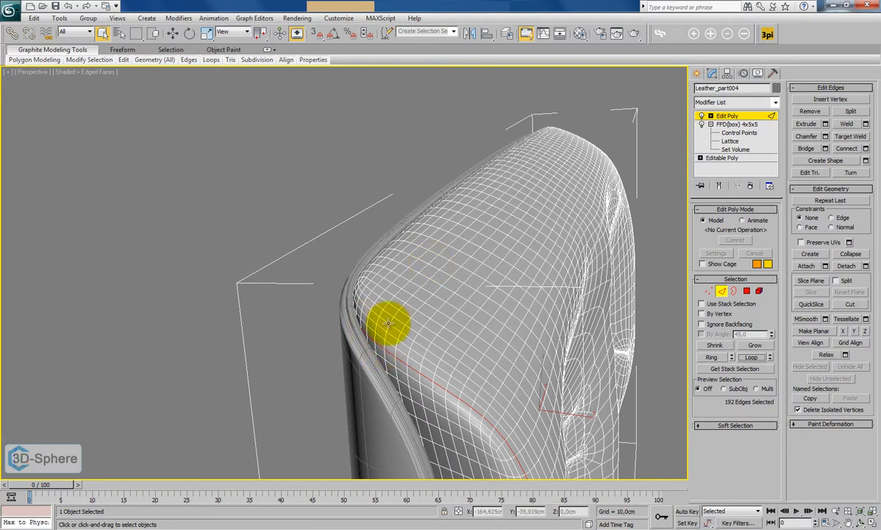
- Try to build a loop selection from two neighbouring edges at the cushion's front corner
{"action": "mouse_move", "coordinate": [479, 333]}
{"action": "middle_mouse_down", "text": "alt"}
{"action": "mouse_move", "coordinate": [482, 320]}
{"action": "mouse_move", "coordinate": [486, 346]}
{"action": "middle_mouse_up", "text": "alt"}
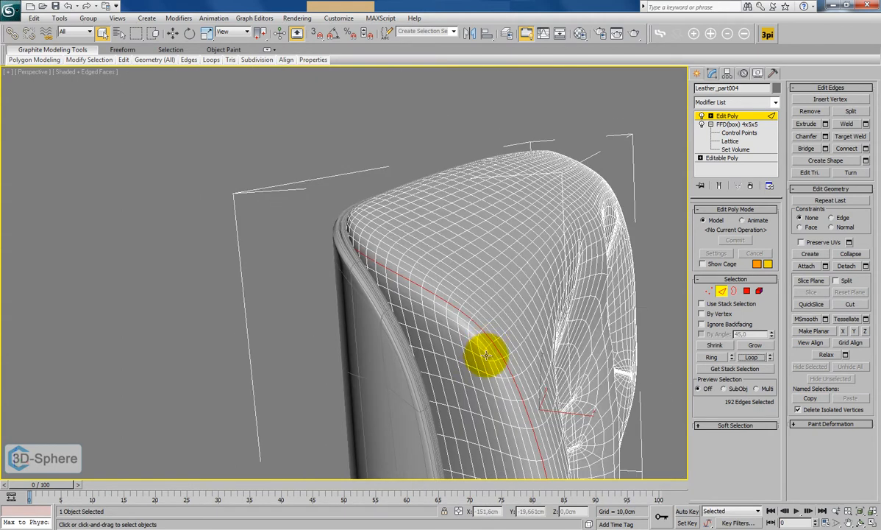
{"action": "left_click", "coordinate": [486, 355]}
{"action": "left_click", "coordinate": [747, 357]}
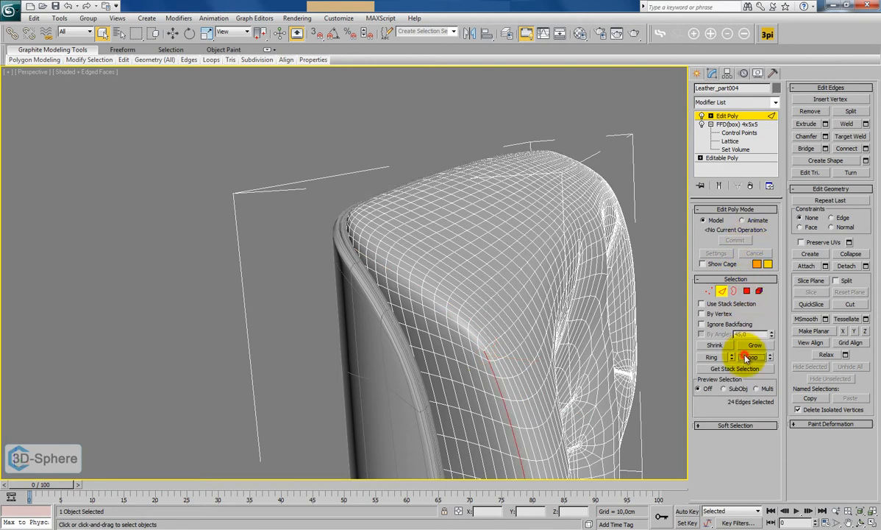
{"action": "left_click", "coordinate": [474, 349], "text": "ctrl"}
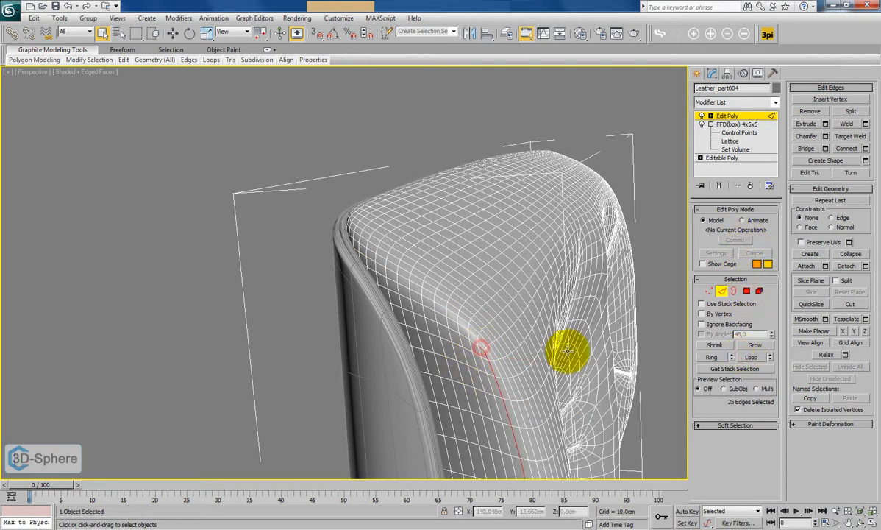
{"action": "left_click", "coordinate": [750, 357]}
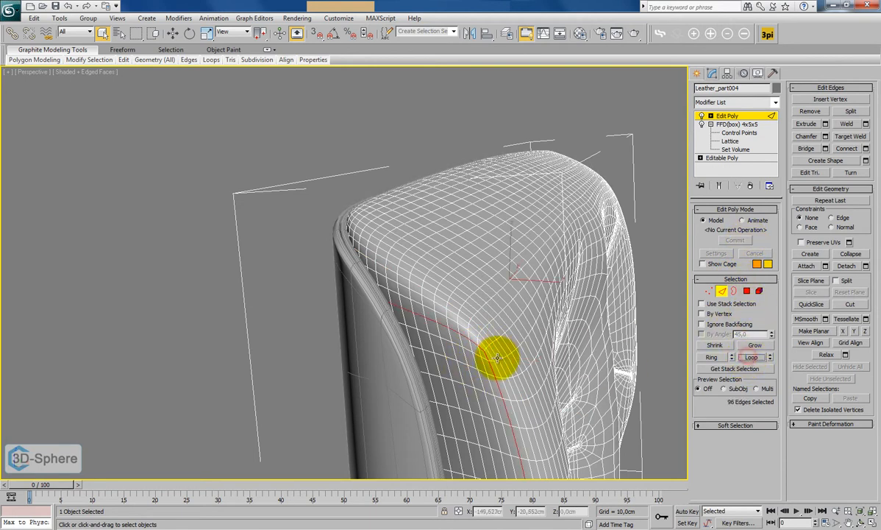
- Reselect the closed edge loop around the headrest cushion, starting from an edge near its back rim
{"action": "scroll", "coordinate": [439, 278], "scroll_direction": "up", "scroll_amount": 5}
{"action": "middle_click_drag", "start_coordinate": [439, 278], "coordinate": [429, 265], "text": "alt"}
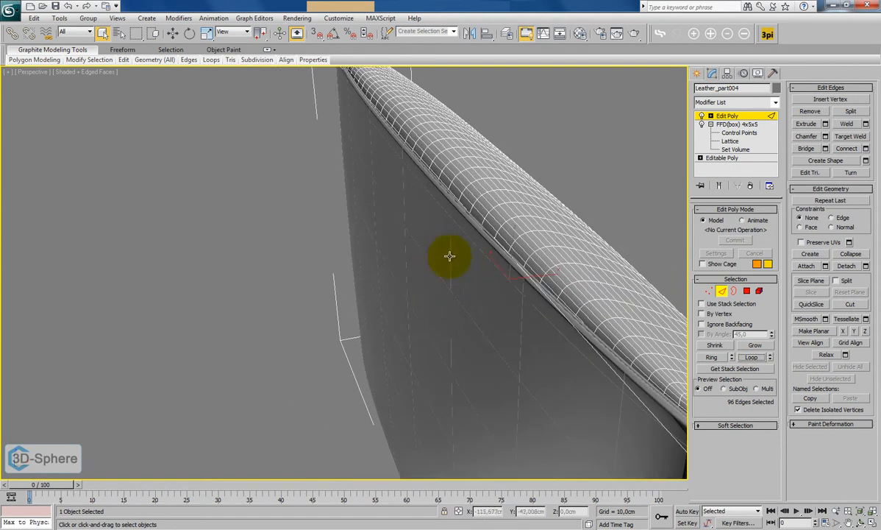
{"action": "left_click", "coordinate": [508, 246]}
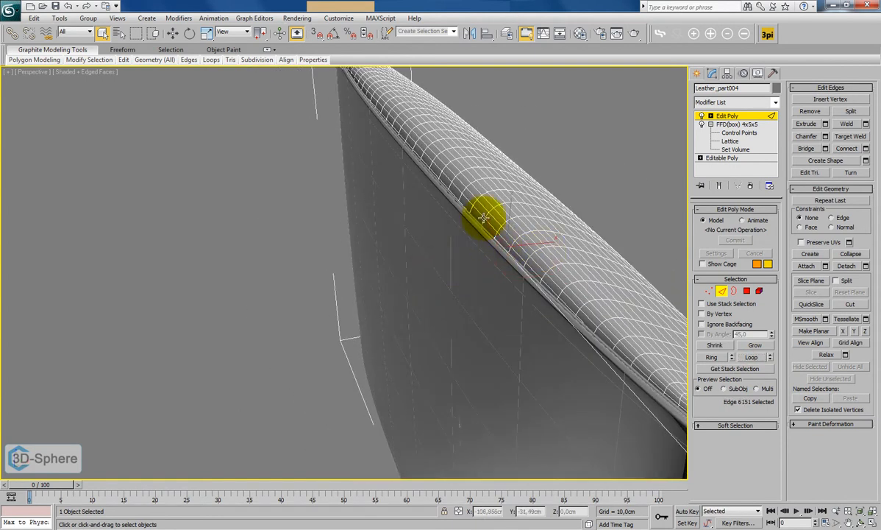
{"action": "left_click", "coordinate": [429, 185]}
{"action": "left_click", "coordinate": [751, 357]}
{"action": "scroll", "coordinate": [575, 331], "scroll_direction": "down", "scroll_amount": 5}
{"action": "middle_click_drag", "start_coordinate": [574, 331], "coordinate": [555, 331], "text": "alt"}
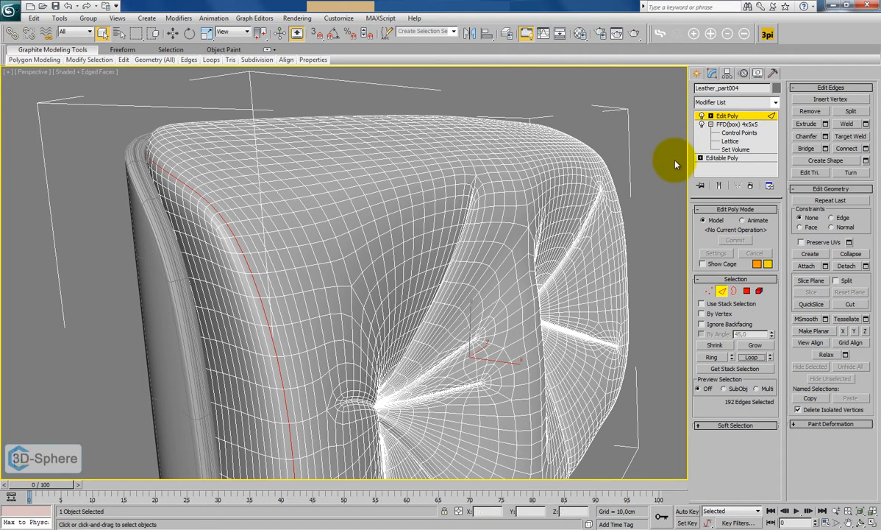
- Create a Smooth spline shape from the selected cushion edge loop
{"action": "left_click", "coordinate": [866, 161]}
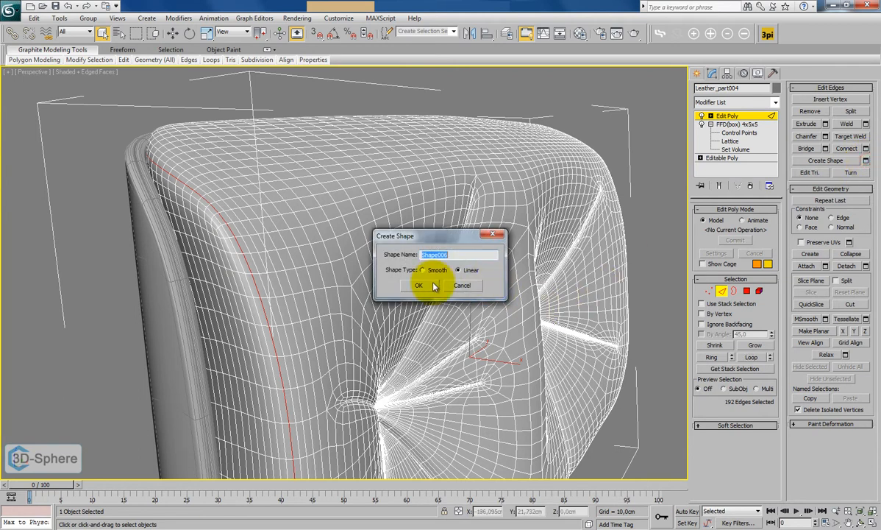
{"action": "left_click", "coordinate": [438, 270]}
{"action": "left_click", "coordinate": [421, 286]}
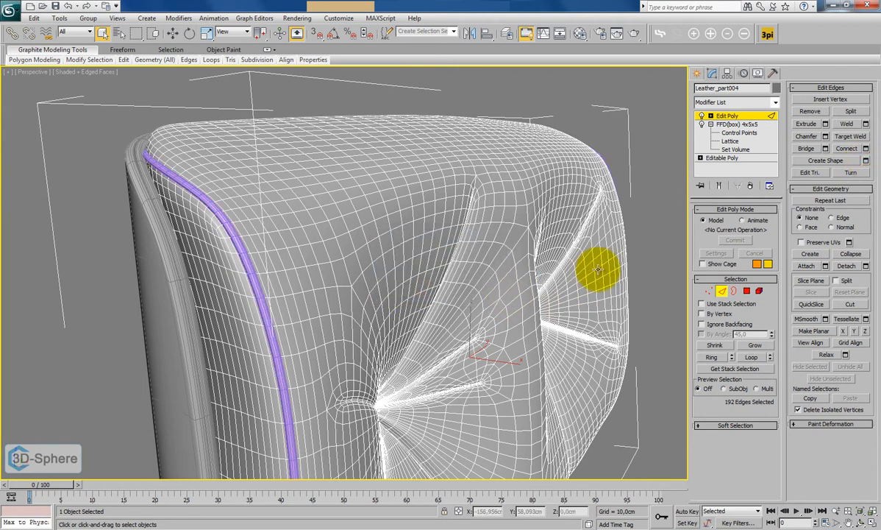
- Create a second Smooth shape from the same edge loop and leave edge editing to select the piping spline
{"action": "left_click", "coordinate": [866, 161]}
{"action": "left_click", "coordinate": [418, 285]}
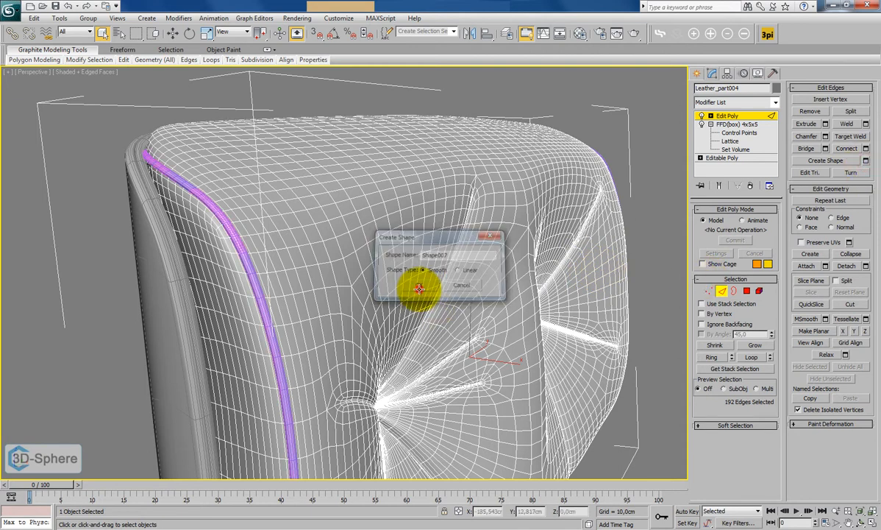
{"action": "left_click", "coordinate": [728, 116]}
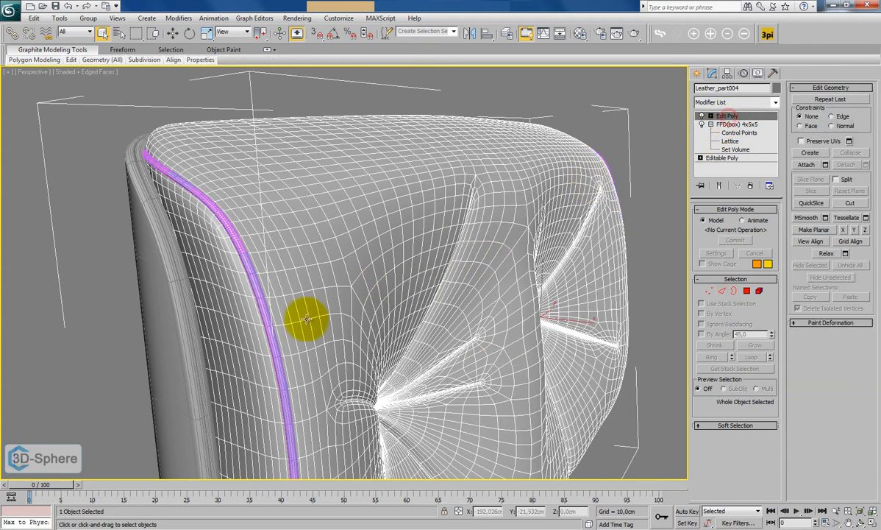
{"action": "left_click", "coordinate": [264, 319]}
{"action": "mouse_move", "coordinate": [359, 412]}
{"action": "middle_mouse_down", "text": "alt"}
{"action": "mouse_move", "coordinate": [359, 388]}
{"action": "mouse_move", "coordinate": [336, 348]}
{"action": "mouse_move", "coordinate": [321, 380]}
{"action": "mouse_move", "coordinate": [364, 415]}
{"action": "mouse_move", "coordinate": [379, 447]}
{"action": "mouse_move", "coordinate": [404, 427]}
{"action": "mouse_move", "coordinate": [401, 433]}
{"action": "mouse_move", "coordinate": [482, 436]}
{"action": "mouse_move", "coordinate": [587, 416]}
{"action": "mouse_move", "coordinate": [573, 416]}
{"action": "mouse_move", "coordinate": [571, 427]}
{"action": "mouse_move", "coordinate": [543, 427]}
{"action": "mouse_move", "coordinate": [425, 411]}
{"action": "mouse_move", "coordinate": [363, 415]}
{"action": "middle_mouse_up", "text": "alt"}
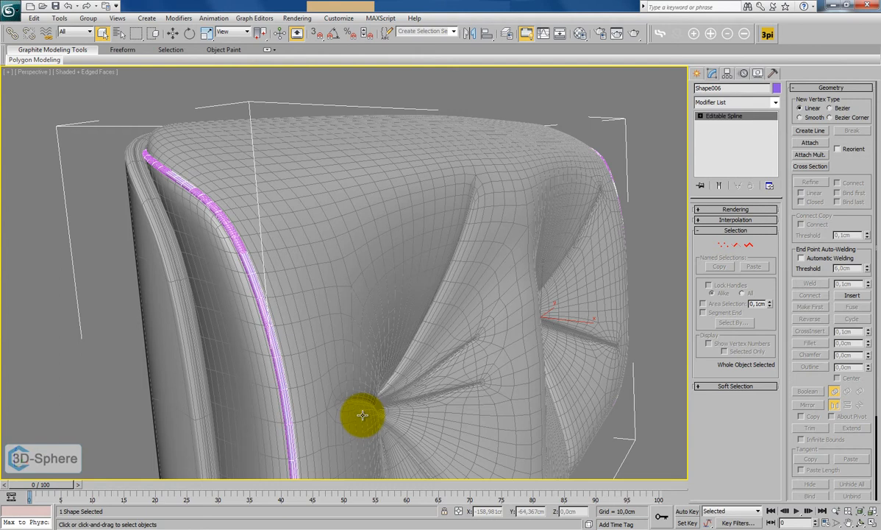
- Delete the duplicate piping spline and reselect the headrest's leather cushion
{"action": "left_click", "coordinate": [191, 189]}
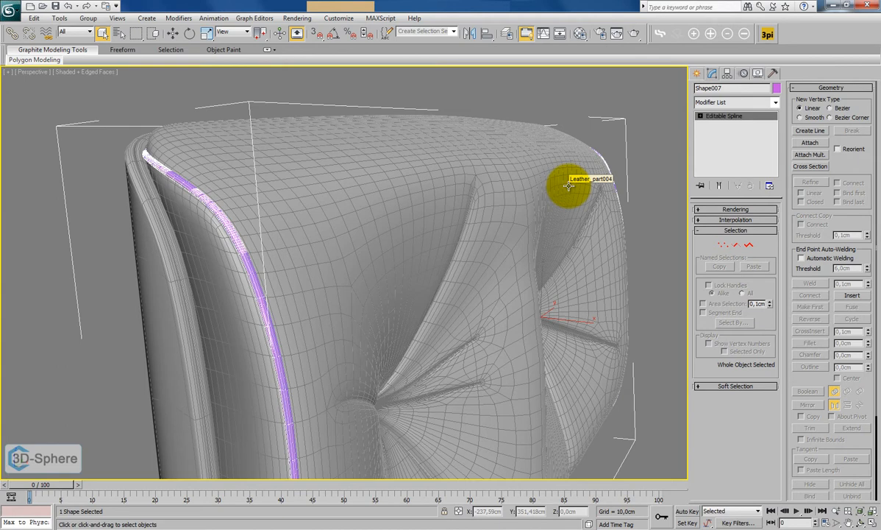
{"action": "key", "text": "Delete"}
{"action": "left_click", "coordinate": [506, 188]}
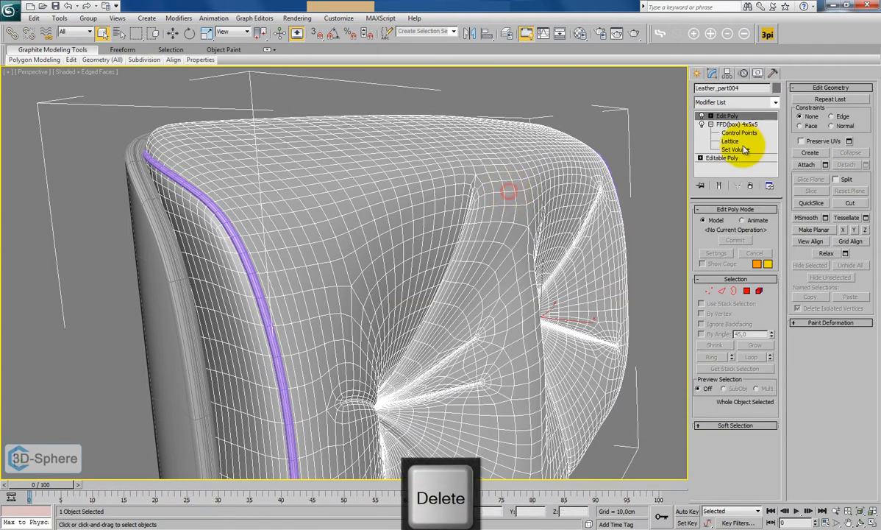
- Remove the Edit Poly modifier from the headrest's leather cushion and hide the cushion
{"action": "left_click", "coordinate": [751, 186]}
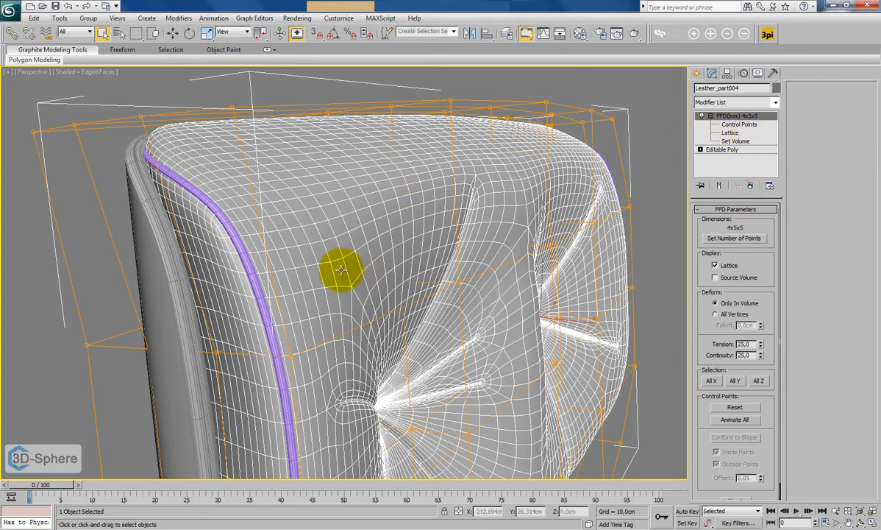
{"action": "left_click", "coordinate": [330, 287]}
{"action": "right_click", "coordinate": [343, 263]}
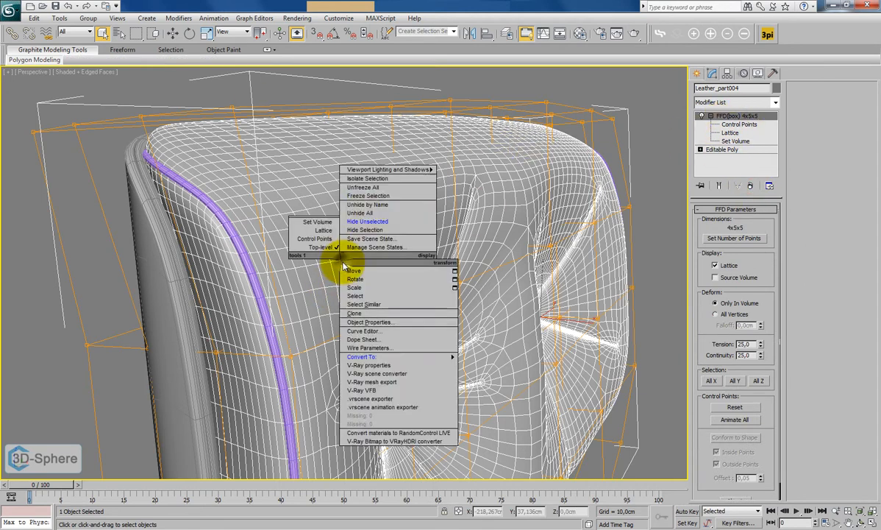
{"action": "left_click", "coordinate": [363, 226]}
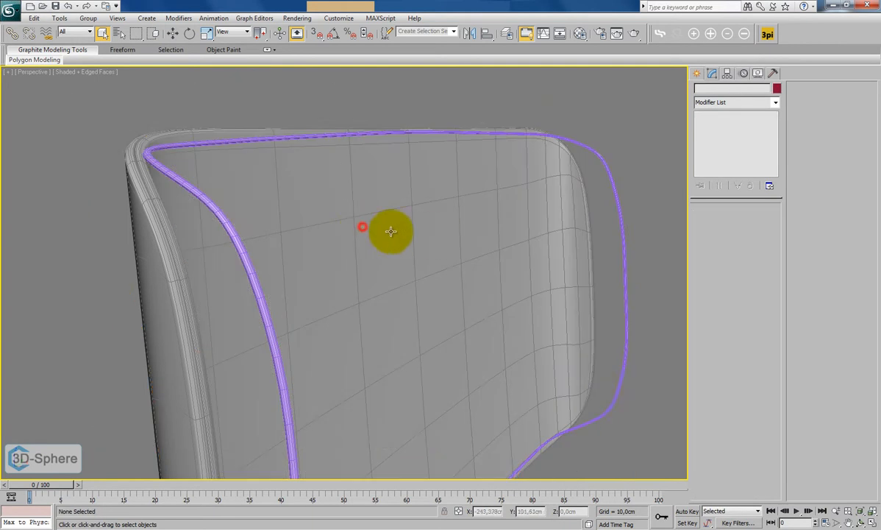
- Start vertex editing on the piping spline and turn off its thickness display in the viewport
{"action": "left_click", "coordinate": [213, 211]}
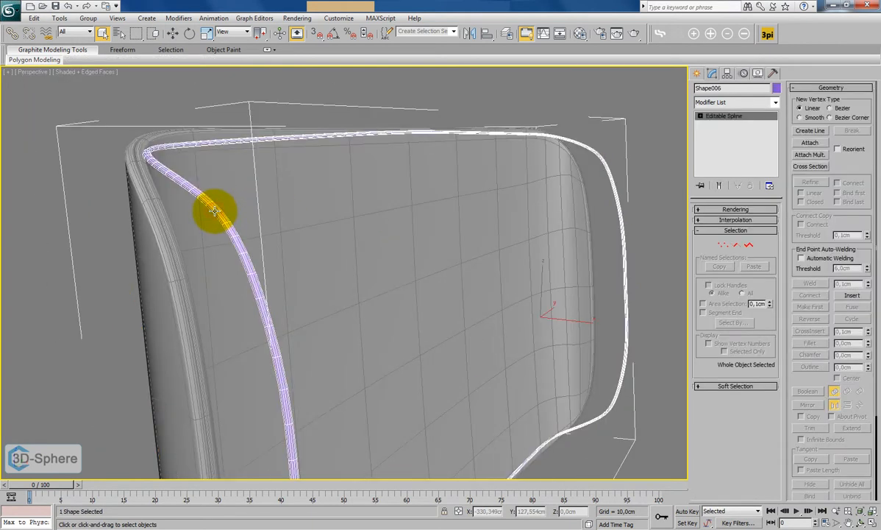
{"action": "left_click", "coordinate": [725, 245]}
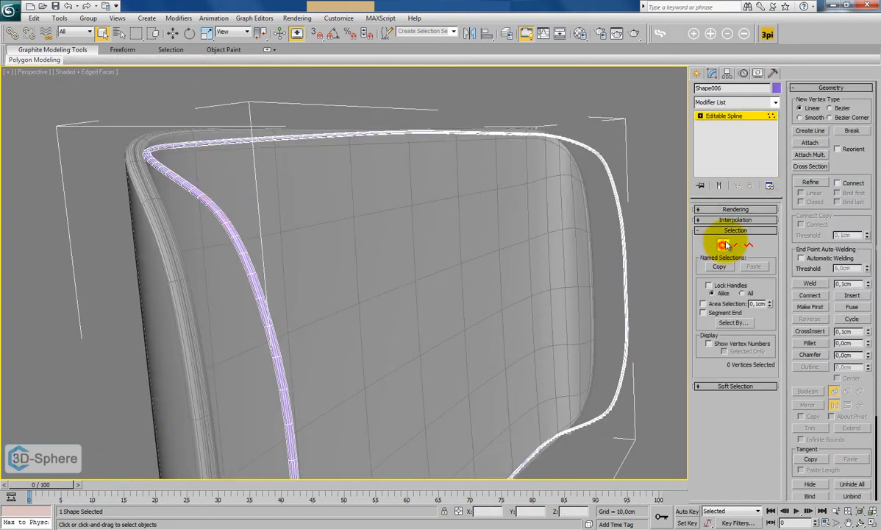
{"action": "left_click", "coordinate": [700, 210]}
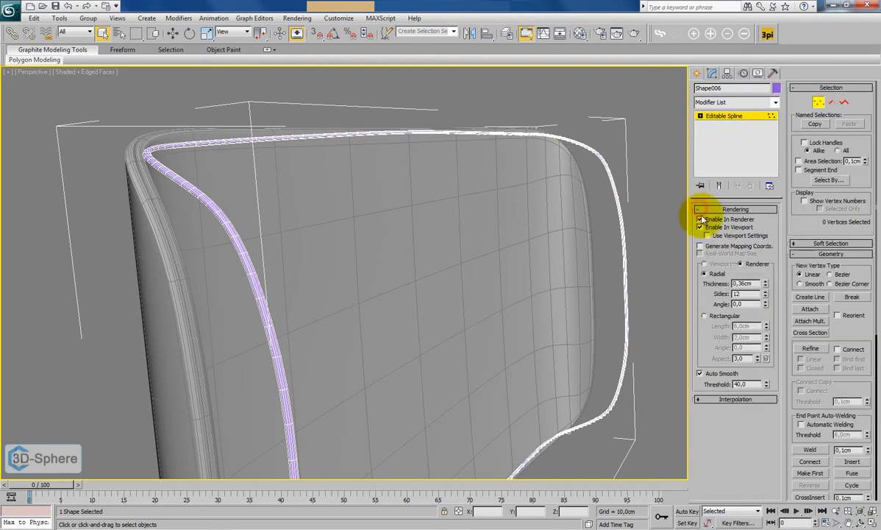
{"action": "left_click", "coordinate": [701, 229]}
{"action": "left_click", "coordinate": [701, 210]}
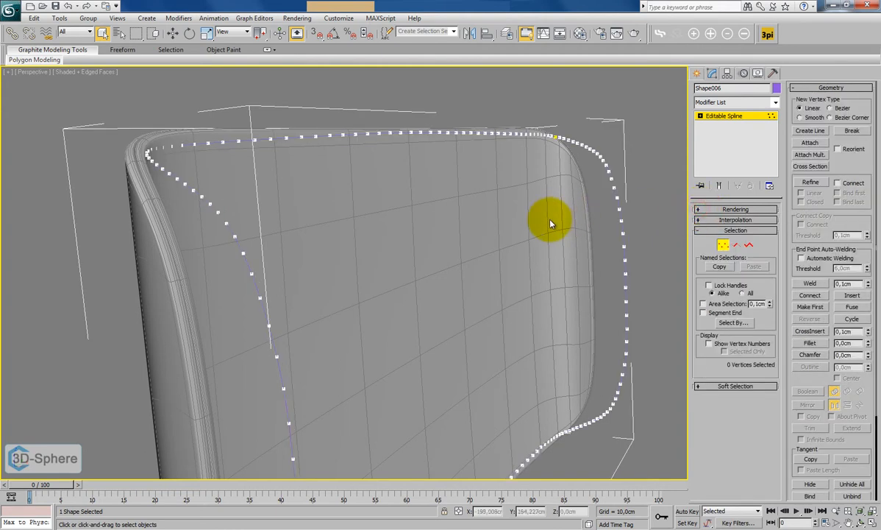
- In the front view, delete every second vertex pair around the piping spline's upper bend and the start of its long front run
{"action": "middle_click_drag", "start_coordinate": [484, 257], "coordinate": [499, 259], "text": "alt"}
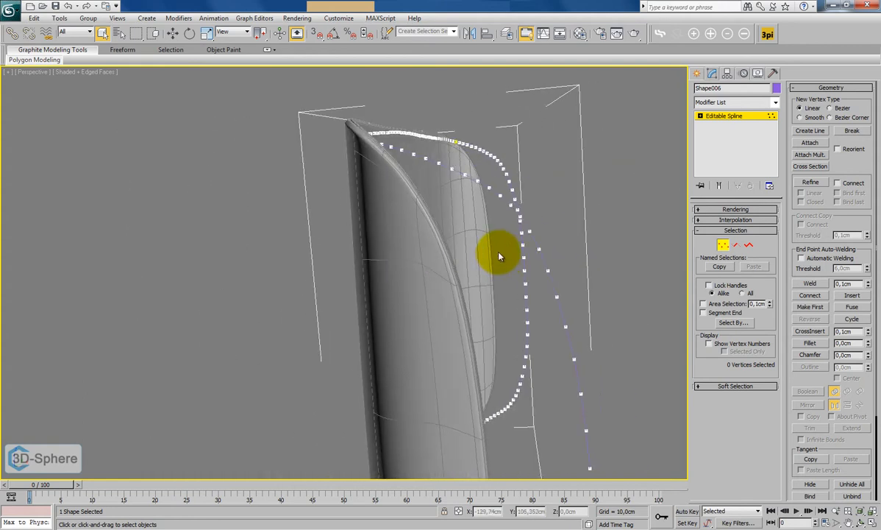
{"action": "key", "text": "f"}
{"action": "middle_click_drag", "start_coordinate": [217, 242], "coordinate": [425, 291]}
{"action": "scroll", "coordinate": [287, 281], "scroll_direction": "up", "scroll_amount": 10}
{"action": "middle_click_drag", "start_coordinate": [274, 278], "coordinate": [291, 254]}
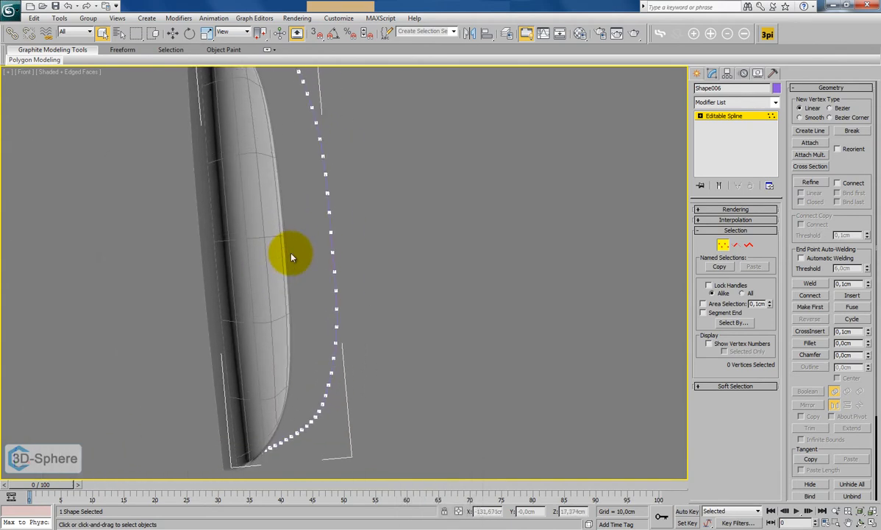
{"action": "middle_click_drag", "start_coordinate": [338, 195], "coordinate": [339, 272]}
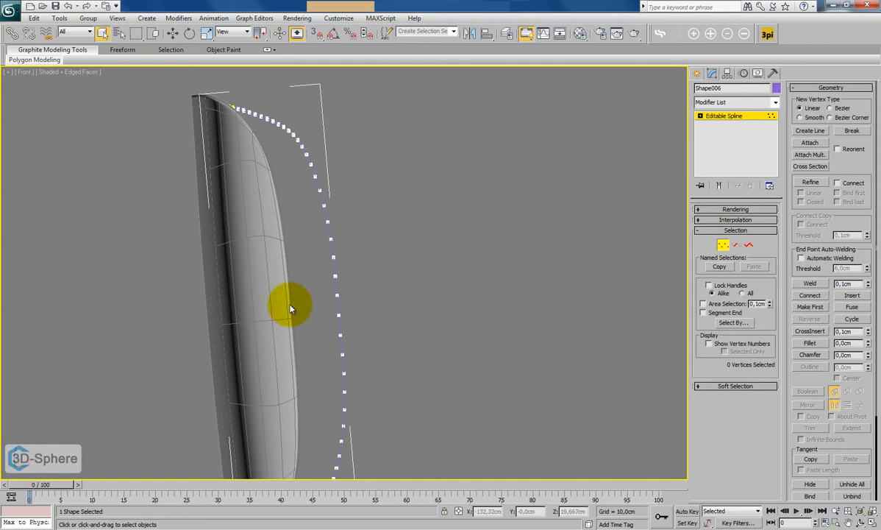
{"action": "left_click_drag", "start_coordinate": [376, 315], "coordinate": [373, 313]}
{"action": "scroll", "coordinate": [337, 293], "scroll_direction": "up", "scroll_amount": 3}
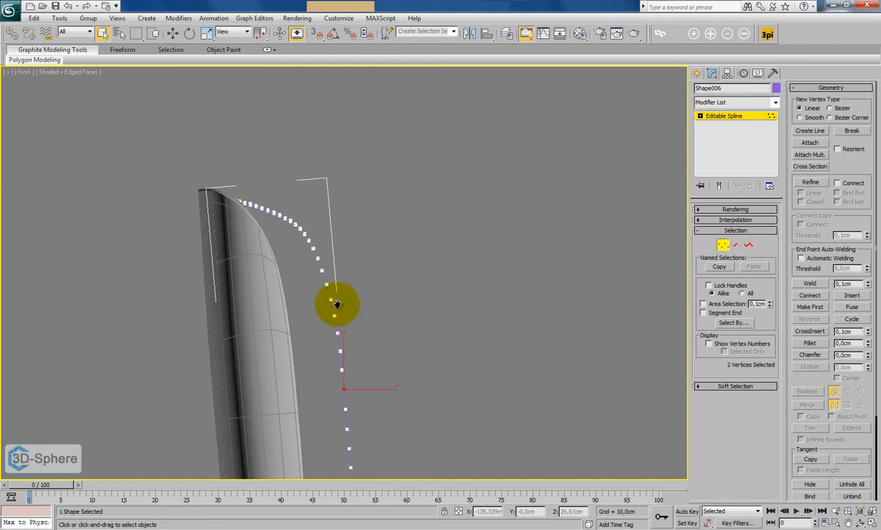
{"action": "scroll", "coordinate": [279, 173], "scroll_direction": "up", "scroll_amount": 3}
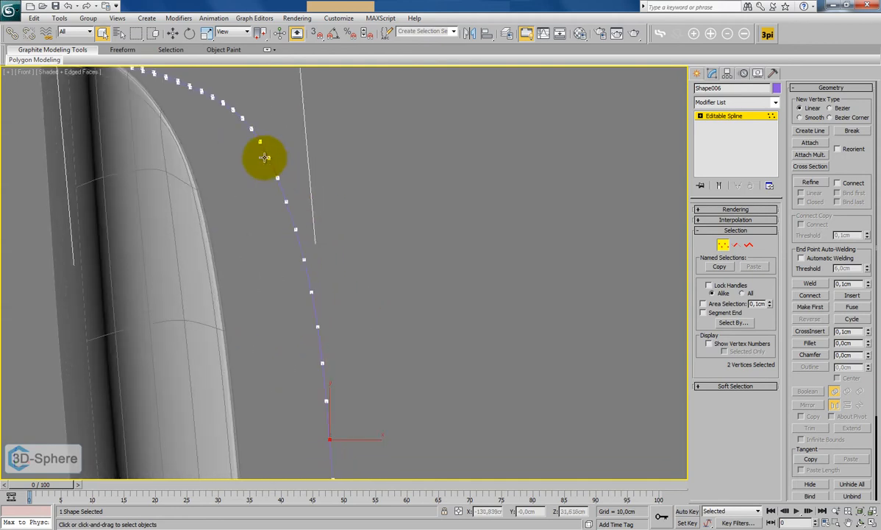
{"action": "left_click_drag", "start_coordinate": [243, 123], "coordinate": [255, 135]}
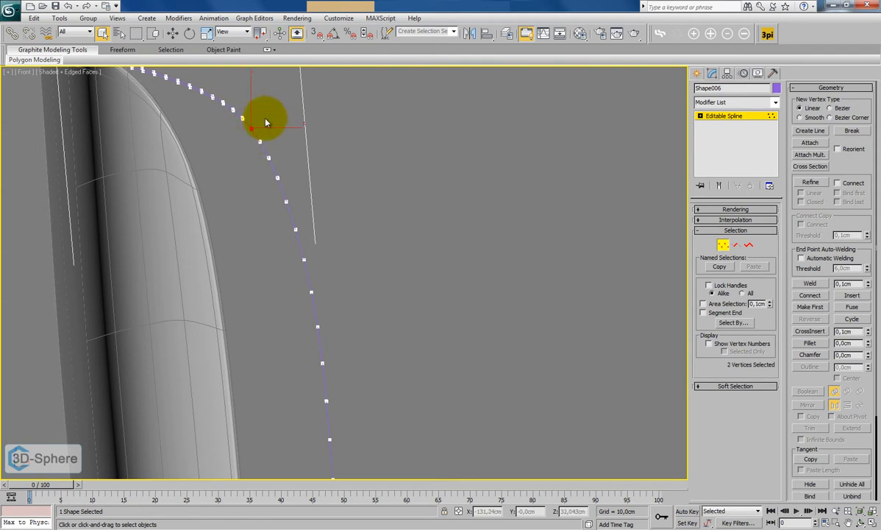
{"action": "key", "text": "Delete"}
{"action": "left_click", "coordinate": [268, 158]}
{"action": "key", "text": "Delete"}
{"action": "left_click", "coordinate": [286, 202]}
{"action": "key", "text": "Delete"}
{"action": "left_click", "coordinate": [303, 257]}
{"action": "key", "text": "Delete"}
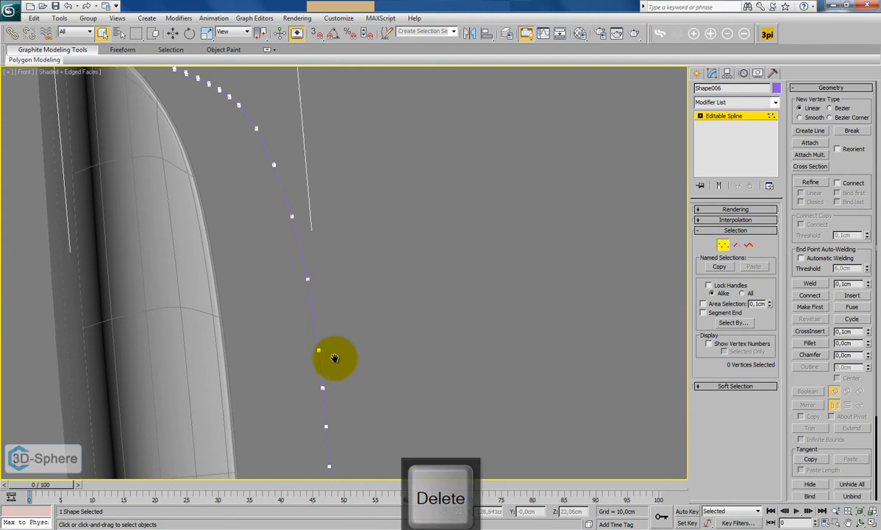
- Delete every second vertex pair along the lower half of the piping spline's long front run
{"action": "scroll", "coordinate": [310, 305], "scroll_direction": "down", "scroll_amount": 3}
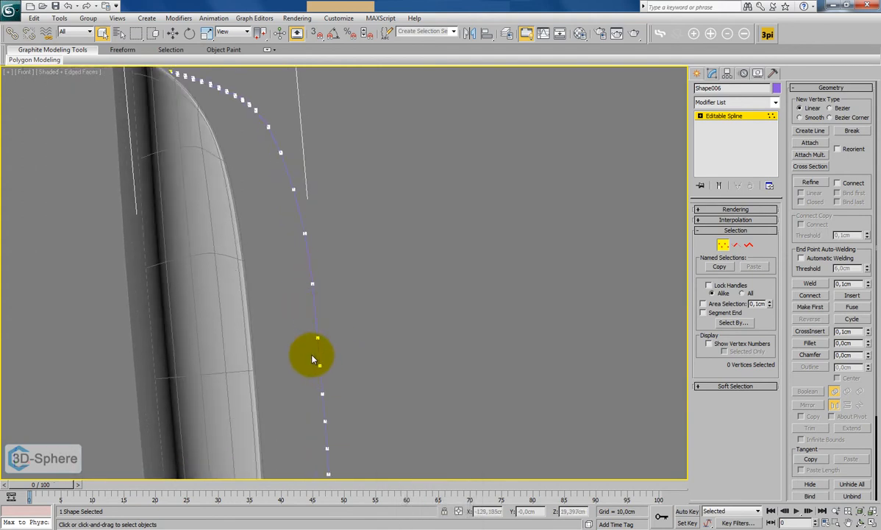
{"action": "middle_click_drag", "start_coordinate": [331, 378], "coordinate": [314, 243]}
{"action": "key", "text": "Delete"}
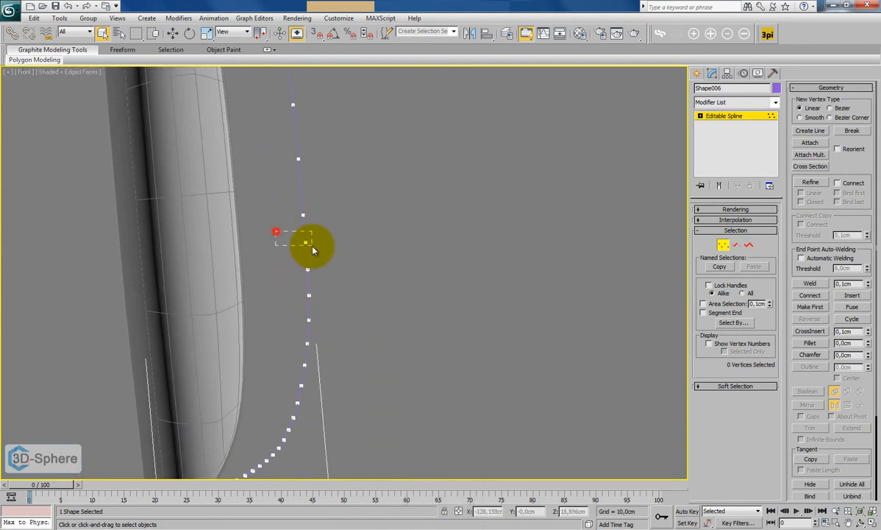
{"action": "left_click", "coordinate": [298, 282]}
{"action": "key", "text": "Delete"}
{"action": "left_click", "coordinate": [307, 343]}
{"action": "left_click", "coordinate": [307, 343]}
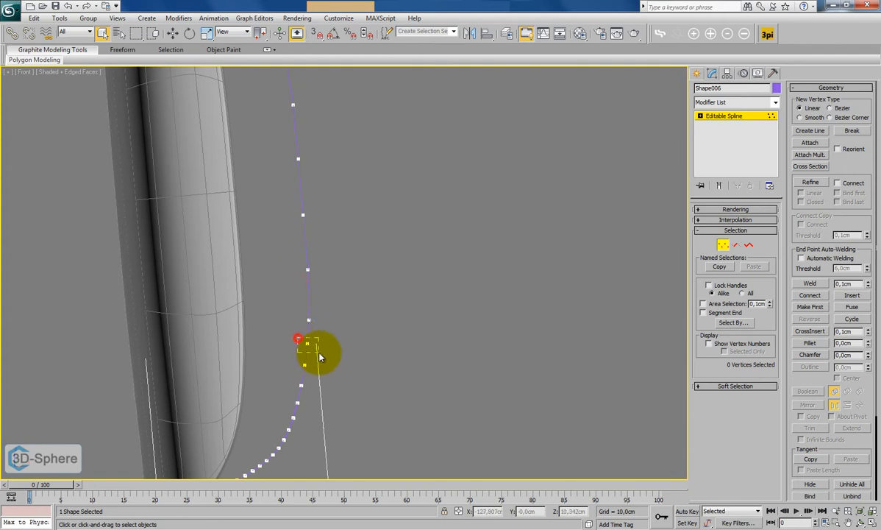
{"action": "key", "text": "Delete"}
{"action": "left_click", "coordinate": [301, 383]}
{"action": "key", "text": "Delete"}
- Thin out the piping spline's lower bend by deleting alternate vertex pairs down to its bottom end
{"action": "middle_click_drag", "start_coordinate": [325, 395], "coordinate": [332, 277]}
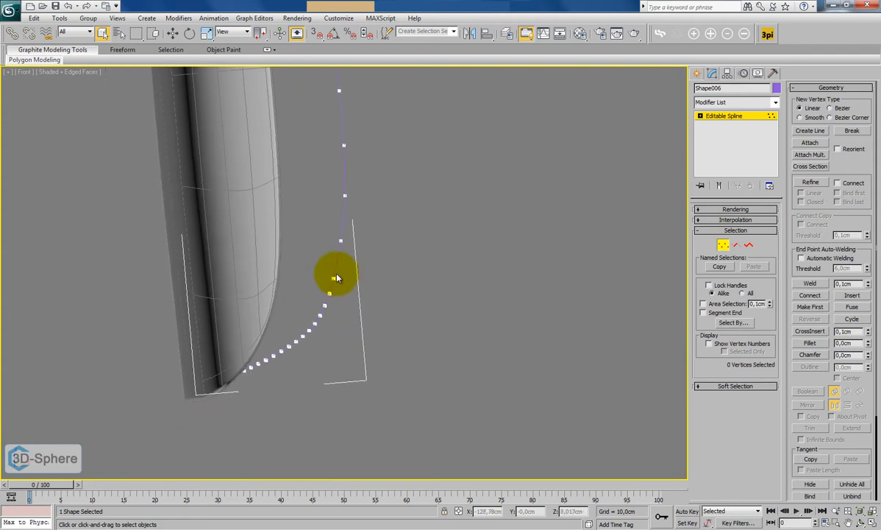
{"action": "scroll", "coordinate": [333, 277], "scroll_direction": "up", "scroll_amount": 2}
{"action": "left_click", "coordinate": [303, 293]}
{"action": "left_click", "coordinate": [310, 333]}
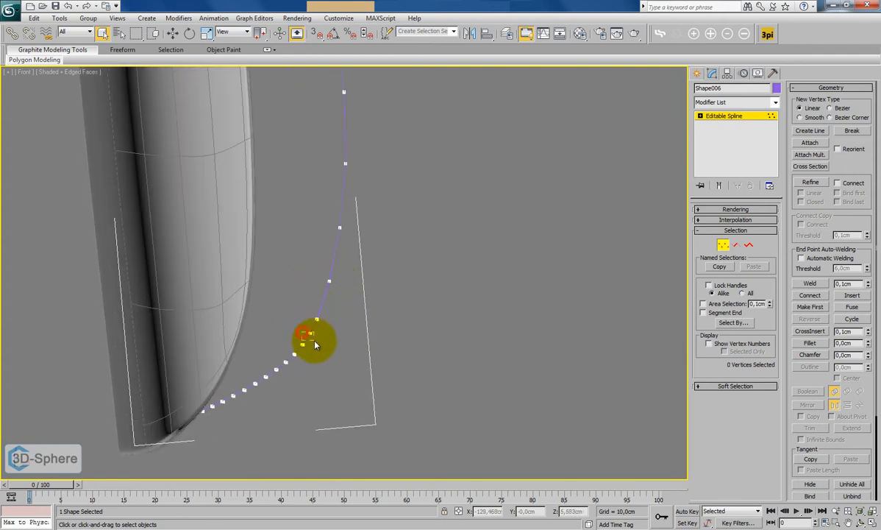
{"action": "key", "text": "Delete"}
{"action": "left_click", "coordinate": [294, 354]}
{"action": "key", "text": "Delete"}
{"action": "left_click", "coordinate": [277, 368]}
{"action": "key", "text": "Delete"}
{"action": "left_click", "coordinate": [255, 384]}
{"action": "key", "text": "Delete"}
{"action": "left_click", "coordinate": [233, 395]}
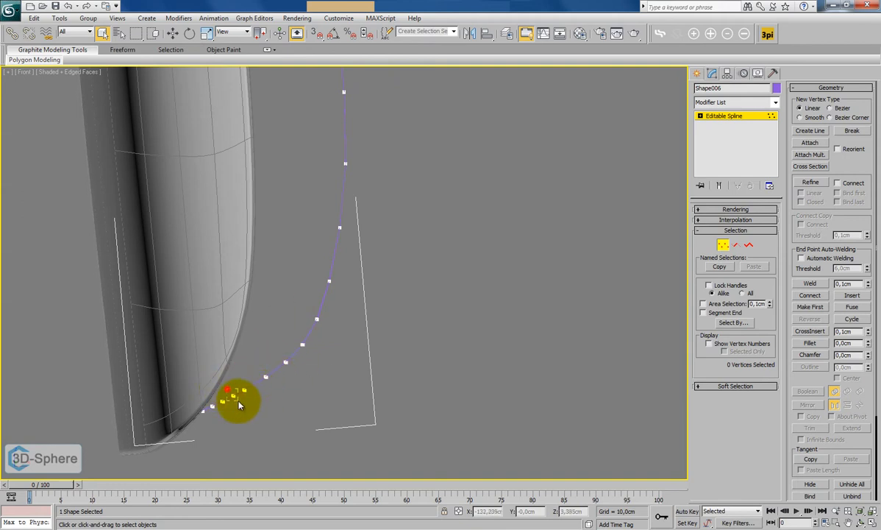
{"action": "key", "text": "Delete"}
{"action": "left_click", "coordinate": [212, 405]}
{"action": "scroll", "coordinate": [286, 260], "scroll_direction": "up", "scroll_amount": 3}
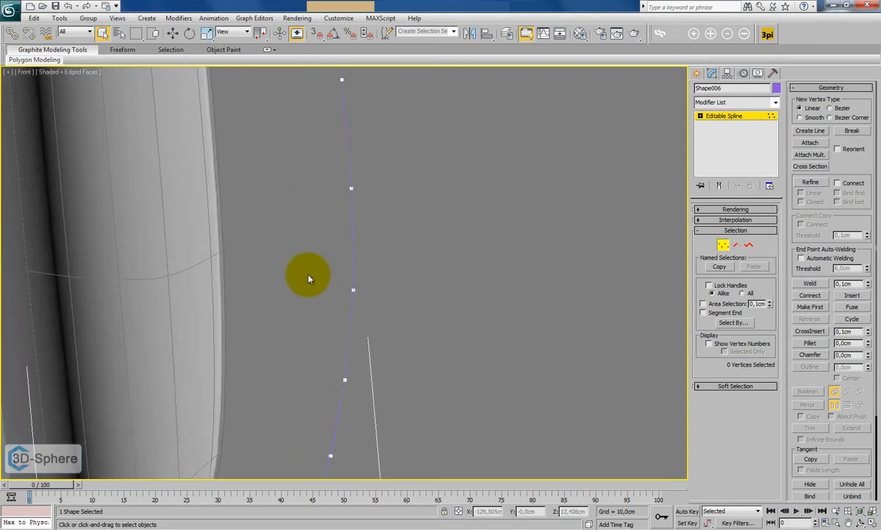
- Delete alternate vertex pairs along the piping spline's top curve up to its end at the shell rim
{"action": "scroll", "coordinate": [335, 173], "scroll_direction": "down", "scroll_amount": 5}
{"action": "middle_click_drag", "start_coordinate": [335, 173], "coordinate": [300, 247]}
{"action": "scroll", "coordinate": [299, 247], "scroll_direction": "up", "scroll_amount": 3}
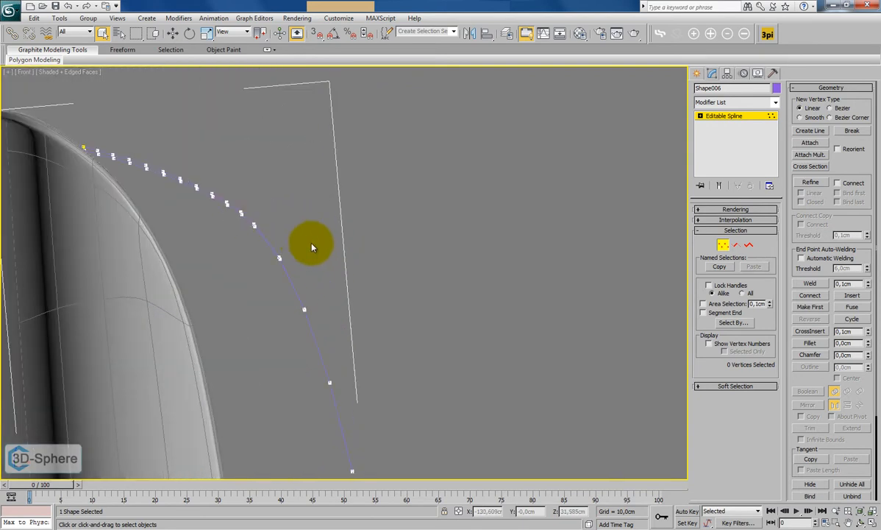
{"action": "left_click", "coordinate": [240, 211]}
{"action": "key", "text": "Delete"}
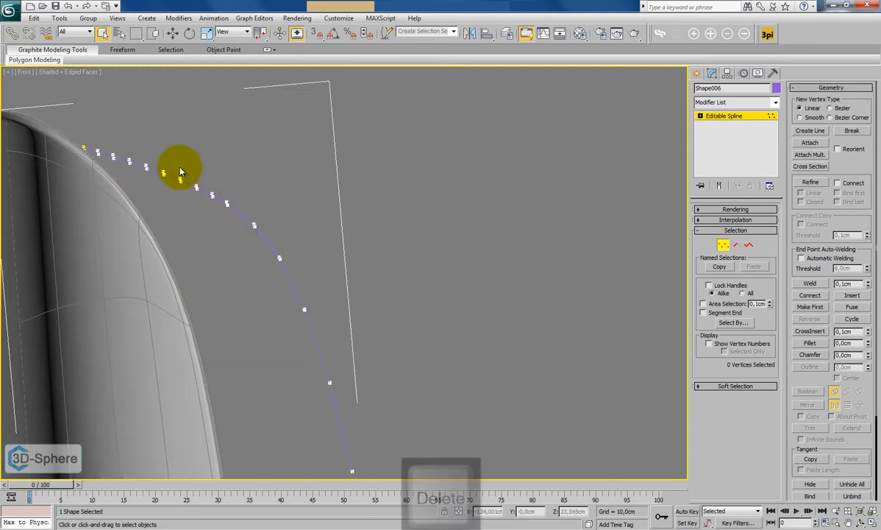
{"action": "left_click", "coordinate": [203, 181]}
{"action": "left_click", "coordinate": [164, 173]}
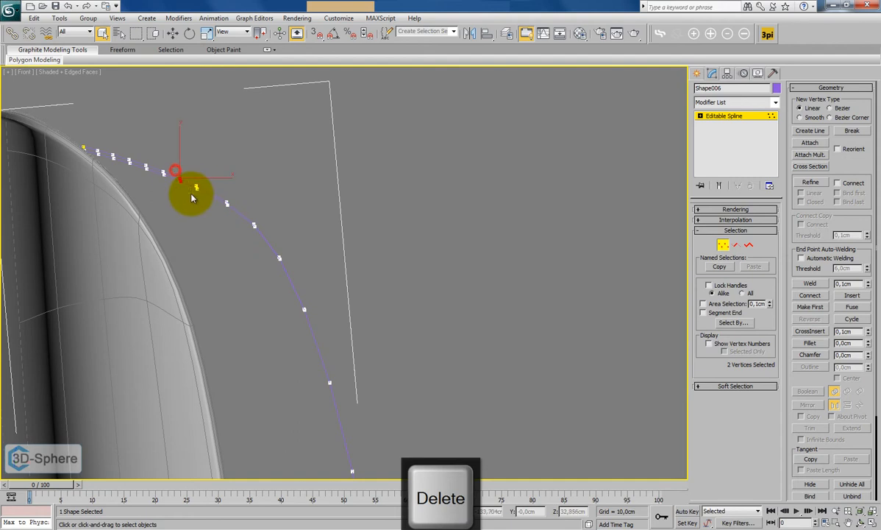
{"action": "left_click", "coordinate": [146, 167]}
{"action": "key", "text": "Delete"}
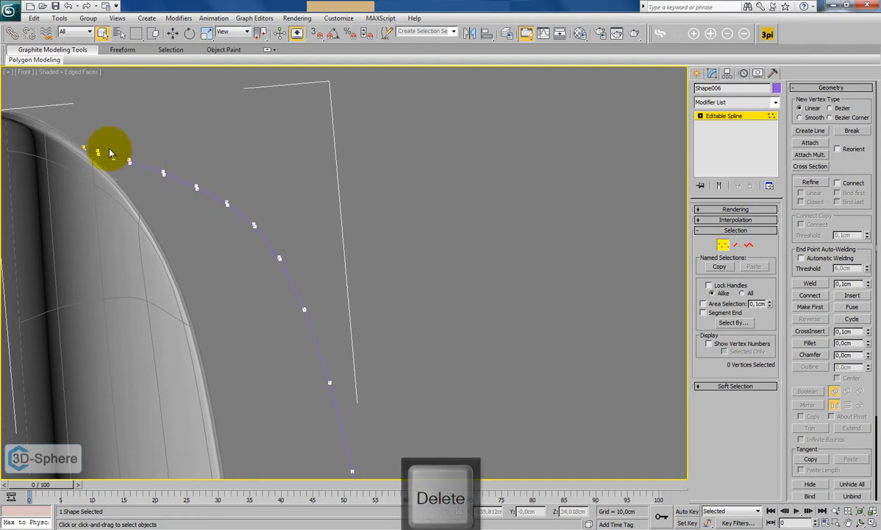
{"action": "left_click", "coordinate": [98, 153]}
{"action": "left_click", "coordinate": [122, 177]}
{"action": "scroll", "coordinate": [190, 216], "scroll_direction": "up", "scroll_amount": 3}
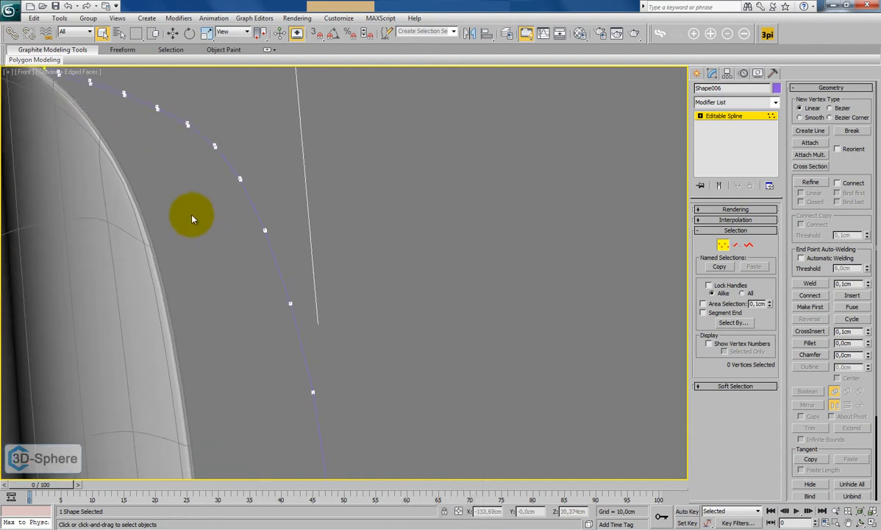
- Move the vertex pairs of the piping spline's top curve onto the headrest shell's curved upper edge
{"action": "scroll", "coordinate": [194, 217], "scroll_direction": "down", "scroll_amount": 5}
{"action": "scroll", "coordinate": [194, 218], "scroll_direction": "up", "scroll_amount": 4}
{"action": "middle_click_drag", "start_coordinate": [389, 339], "coordinate": [488, 422]}
{"action": "left_click", "coordinate": [162, 157]}
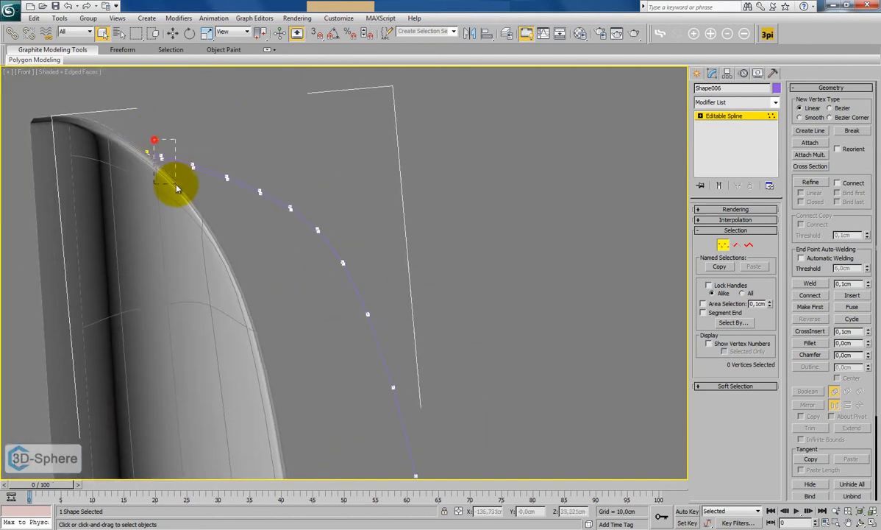
{"action": "left_click", "coordinate": [171, 34]}
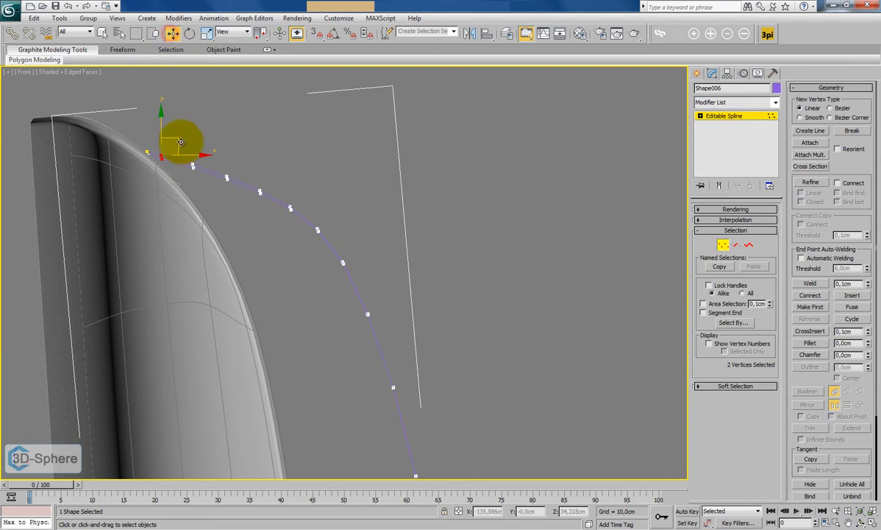
{"action": "left_click_drag", "start_coordinate": [179, 153], "coordinate": [251, 253]}
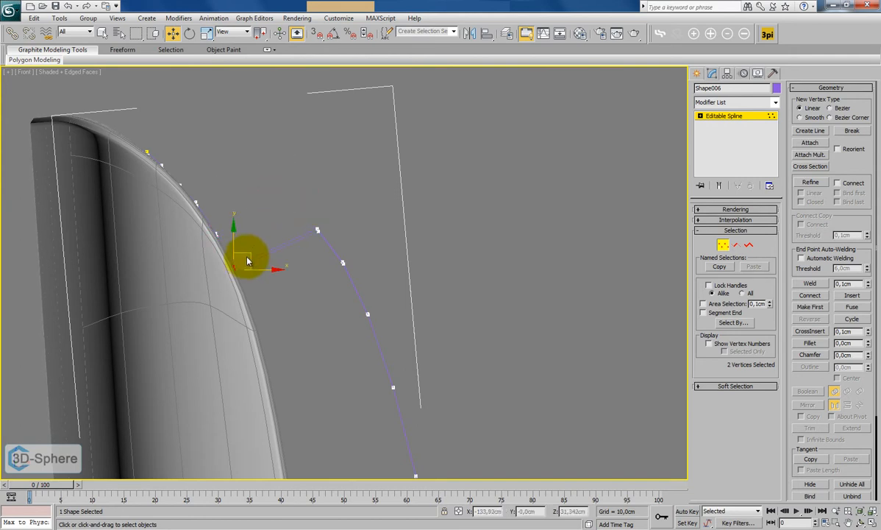
- Delete one more vertex pair at the upper bend and move the next two pairs onto the shell's edge
{"action": "left_click_drag", "start_coordinate": [273, 214], "coordinate": [330, 281]}
{"action": "key", "text": "Delete"}
{"action": "left_click_drag", "start_coordinate": [350, 244], "coordinate": [259, 278]}
{"action": "middle_click_drag", "start_coordinate": [364, 373], "coordinate": [311, 220]}
{"action": "left_click_drag", "start_coordinate": [312, 140], "coordinate": [235, 200]}
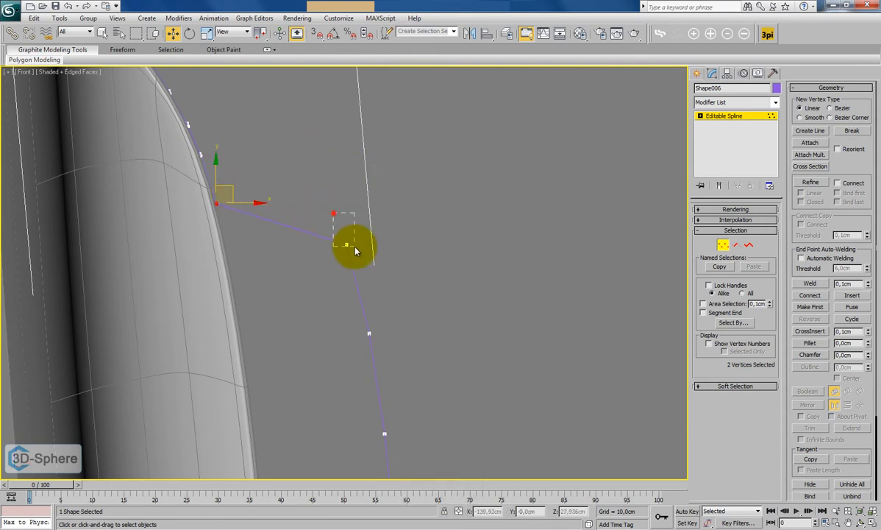
- Move the next four vertex pairs of the spline's front run onto the shell's long side edge
{"action": "left_click_drag", "start_coordinate": [370, 240], "coordinate": [249, 262]}
{"action": "left_click_drag", "start_coordinate": [338, 293], "coordinate": [429, 377]}
{"action": "middle_click_drag", "start_coordinate": [429, 377], "coordinate": [420, 232]}
{"action": "left_click_drag", "start_coordinate": [378, 172], "coordinate": [253, 184]}
{"action": "left_click_drag", "start_coordinate": [342, 244], "coordinate": [421, 325]}
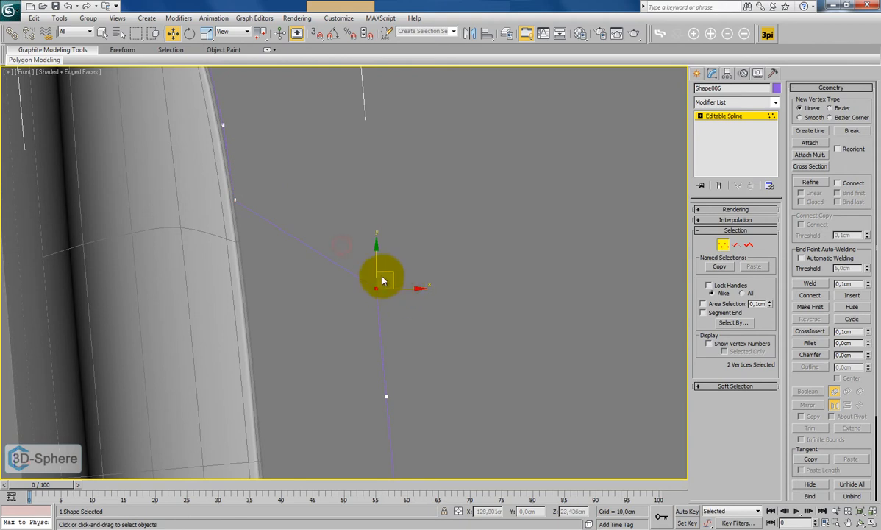
{"action": "left_click_drag", "start_coordinate": [393, 275], "coordinate": [264, 286]}
{"action": "middle_click_drag", "start_coordinate": [438, 387], "coordinate": [399, 196]}
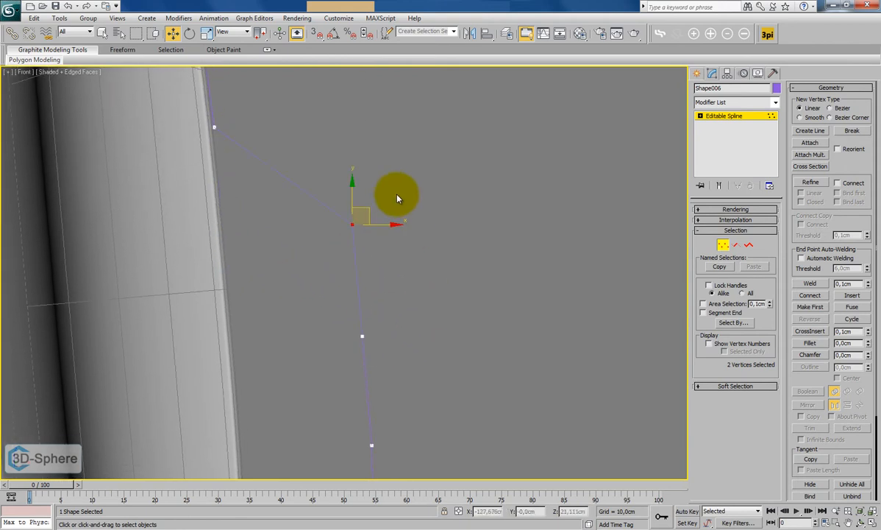
{"action": "left_click_drag", "start_coordinate": [367, 212], "coordinate": [241, 228]}
- Move the remaining vertex pairs of the piping spline's straight front run onto the headrest shell's side edge
{"action": "left_click", "coordinate": [214, 128]}
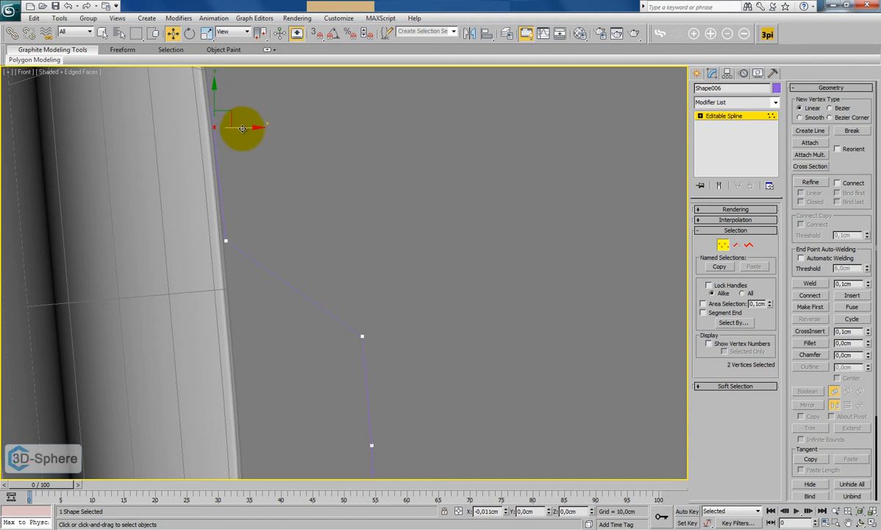
{"action": "left_click_drag", "start_coordinate": [186, 187], "coordinate": [255, 243]}
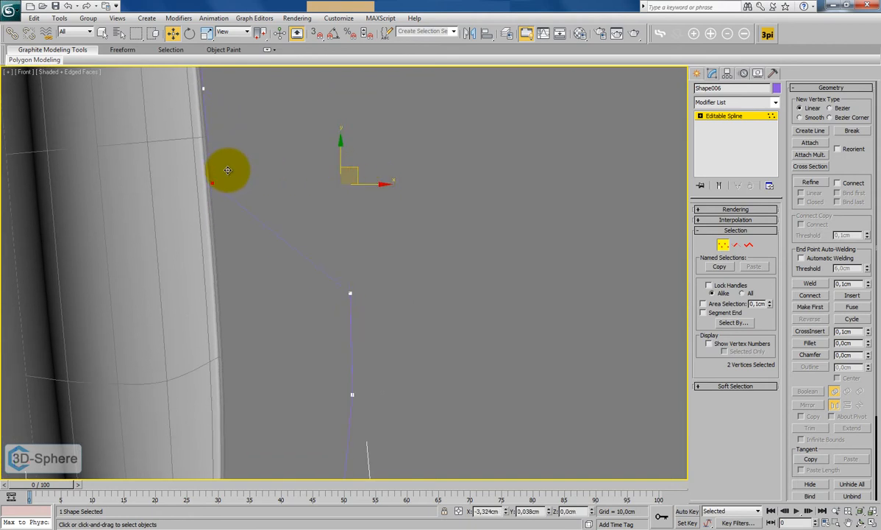
{"action": "left_click_drag", "start_coordinate": [403, 236], "coordinate": [236, 286]}
{"action": "left_click_drag", "start_coordinate": [237, 285], "coordinate": [237, 286]}
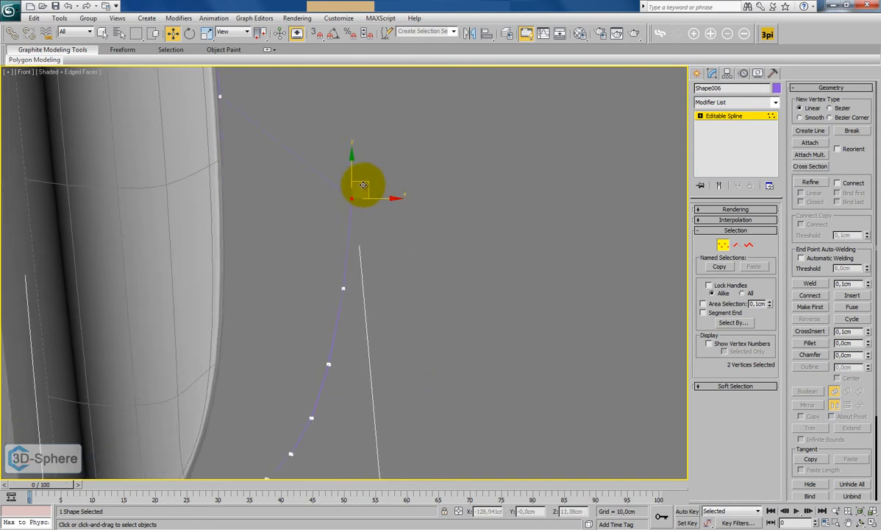
{"action": "left_click_drag", "start_coordinate": [364, 185], "coordinate": [238, 194]}
{"action": "left_click_drag", "start_coordinate": [322, 242], "coordinate": [368, 305]}
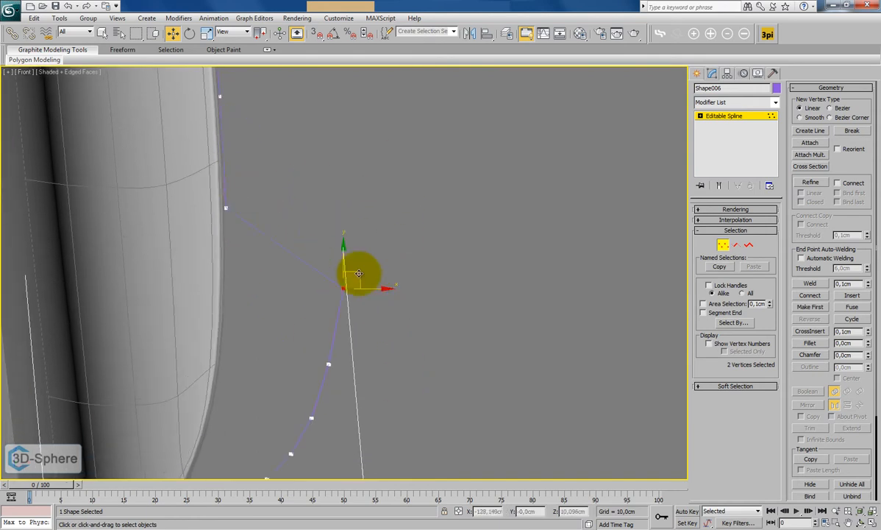
{"action": "left_click_drag", "start_coordinate": [358, 273], "coordinate": [247, 273]}
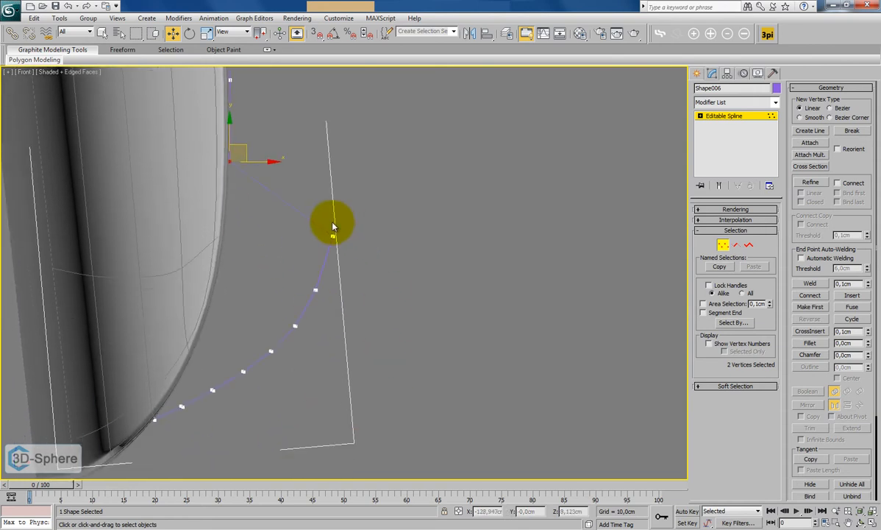
- Fit the vertex pairs around the spline's lower bend to the shell's curved edge, deleting one surplus pair
{"action": "left_click", "coordinate": [334, 225]}
{"action": "left_click_drag", "start_coordinate": [349, 230], "coordinate": [243, 236]}
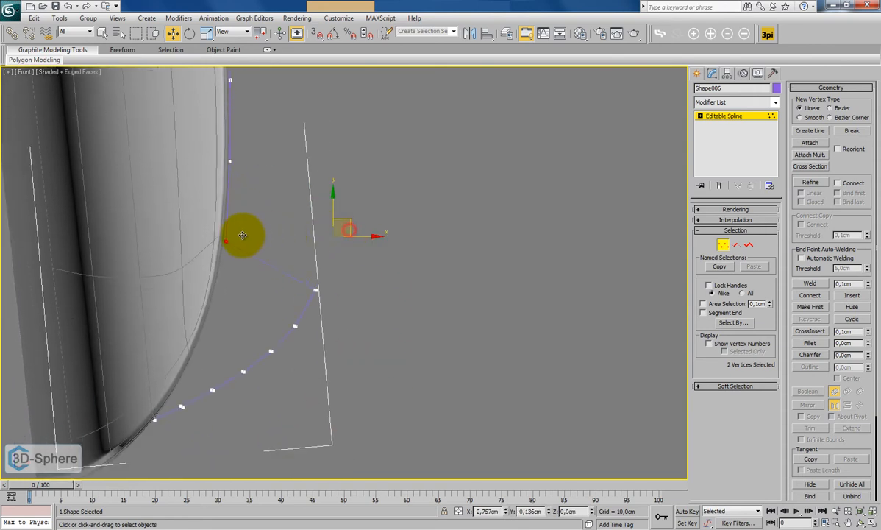
{"action": "left_click_drag", "start_coordinate": [309, 250], "coordinate": [364, 316]}
{"action": "left_click_drag", "start_coordinate": [324, 275], "coordinate": [230, 275]}
{"action": "left_click_drag", "start_coordinate": [289, 325], "coordinate": [221, 321]}
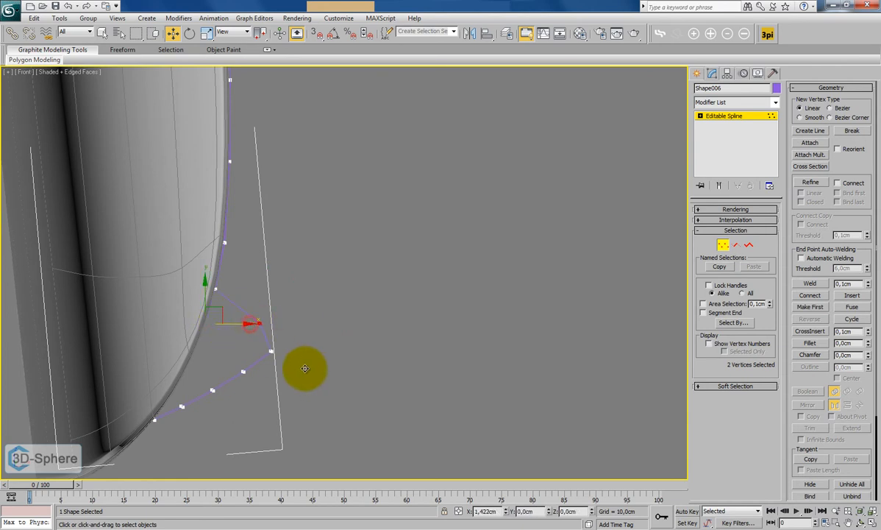
{"action": "left_click_drag", "start_coordinate": [271, 351], "coordinate": [207, 364]}
{"action": "key", "text": "Delete"}
{"action": "left_click", "coordinate": [245, 373]}
{"action": "left_click_drag", "start_coordinate": [230, 393], "coordinate": [189, 392]}
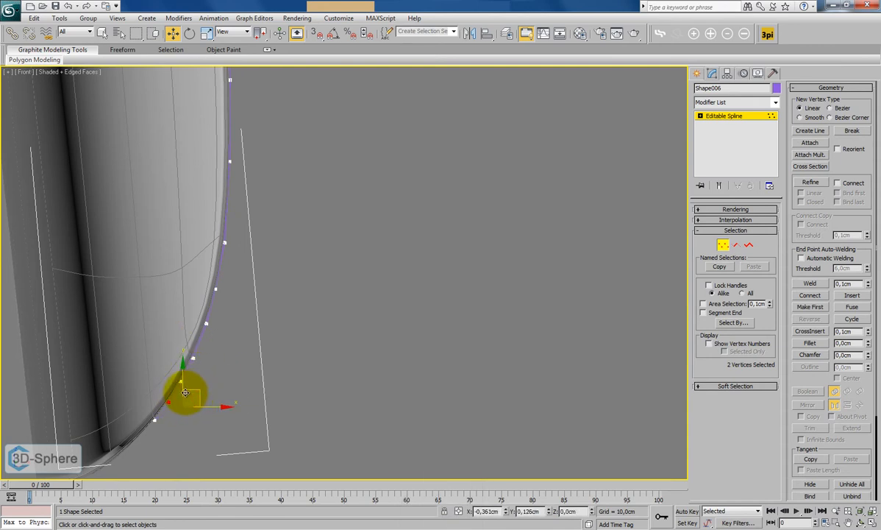
- Examine how closely the piping spline follows the headrest shell's edge in the front and perspective views
{"action": "scroll", "coordinate": [313, 242], "scroll_direction": "down", "scroll_amount": 5}
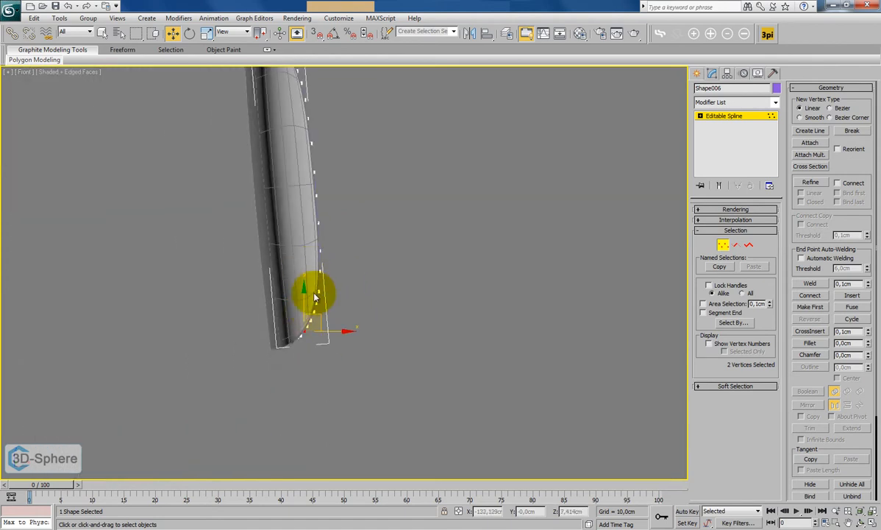
{"action": "scroll", "coordinate": [354, 209], "scroll_direction": "up", "scroll_amount": 2}
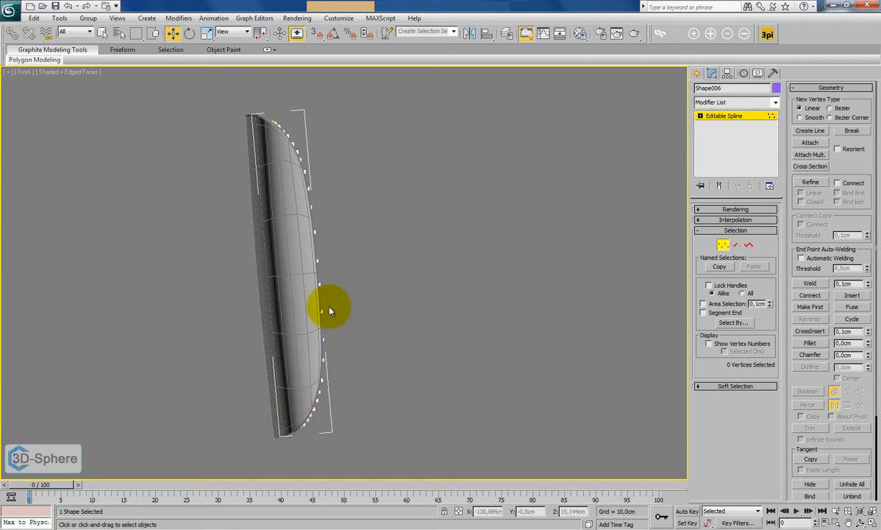
{"action": "mouse_move", "coordinate": [417, 222]}
{"action": "middle_mouse_down"}
{"action": "mouse_move", "coordinate": [437, 220]}
{"action": "mouse_move", "coordinate": [348, 242]}
{"action": "mouse_move", "coordinate": [344, 227]}
{"action": "mouse_move", "coordinate": [418, 236]}
{"action": "middle_mouse_up"}
{"action": "key", "text": "p"}
{"action": "scroll", "coordinate": [437, 219], "scroll_direction": "down", "scroll_amount": 5}
{"action": "scroll", "coordinate": [342, 225], "scroll_direction": "up", "scroll_amount": 8}
{"action": "scroll", "coordinate": [415, 237], "scroll_direction": "down", "scroll_amount": 5}
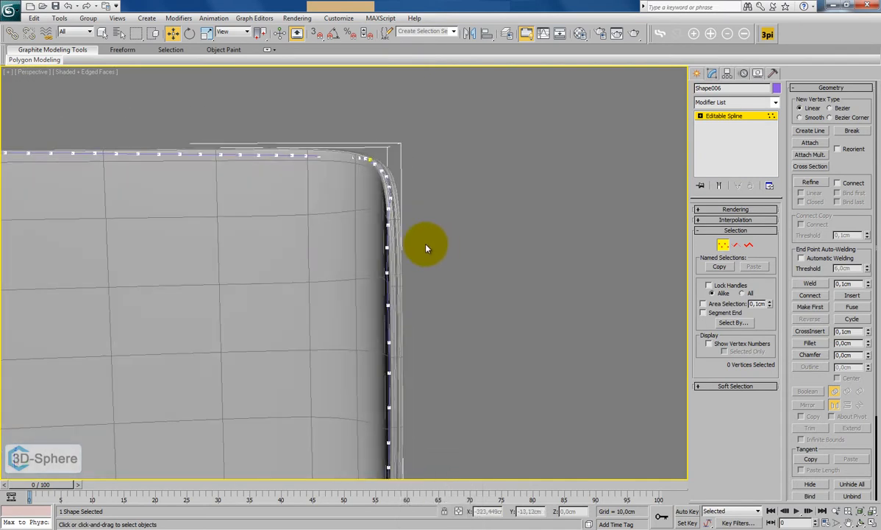
{"action": "scroll", "coordinate": [435, 247], "scroll_direction": "up", "scroll_amount": 3}
{"action": "scroll", "coordinate": [433, 241], "scroll_direction": "down", "scroll_amount": 2}
{"action": "scroll", "coordinate": [433, 240], "scroll_direction": "up", "scroll_amount": 1}
{"action": "mouse_move", "coordinate": [451, 253]}
{"action": "middle_mouse_down"}
{"action": "mouse_move", "coordinate": [531, 256]}
{"action": "mouse_move", "coordinate": [521, 239]}
{"action": "mouse_move", "coordinate": [513, 256]}
{"action": "mouse_move", "coordinate": [539, 256]}
{"action": "mouse_move", "coordinate": [457, 253]}
{"action": "middle_mouse_up"}
{"action": "key", "text": "shift+z"}
{"action": "key", "text": "shift+z"}
{"action": "key", "text": "shift+z"}
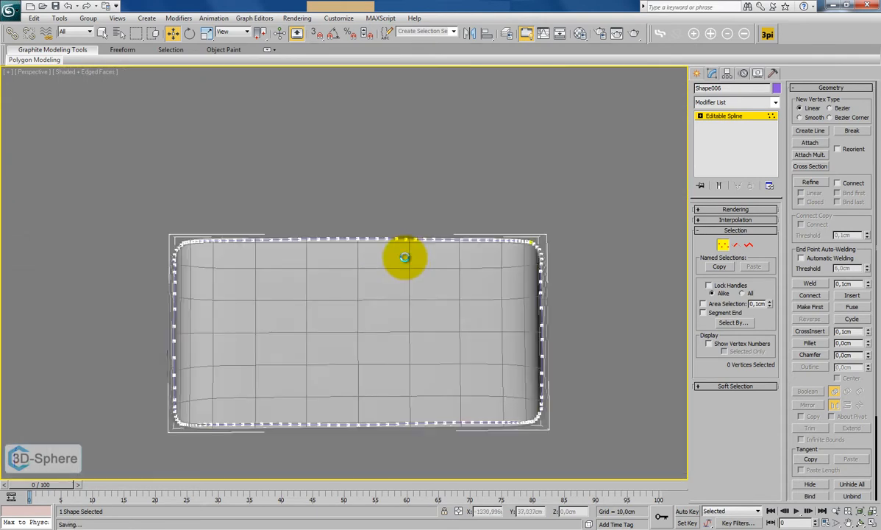
- Leave vertex editing, enable the piping spline in the renderer and viewport, and deselect it
{"action": "left_click", "coordinate": [723, 245]}
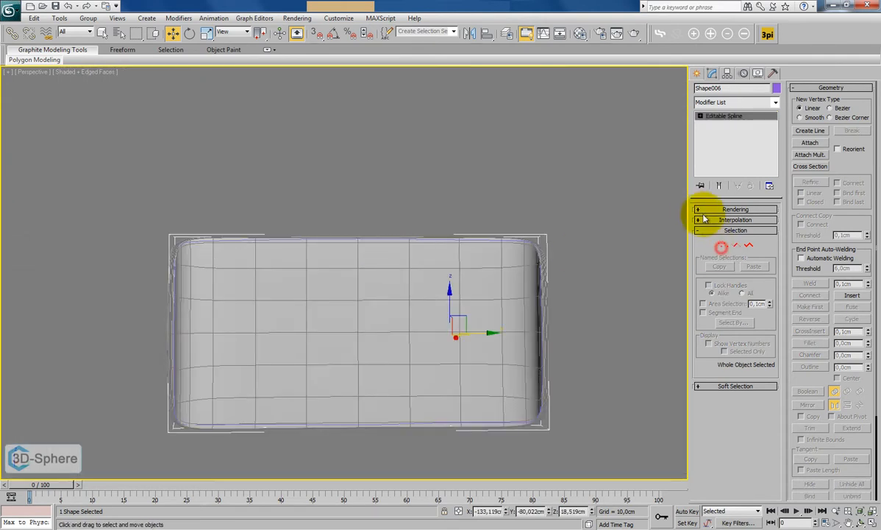
{"action": "left_click", "coordinate": [699, 211]}
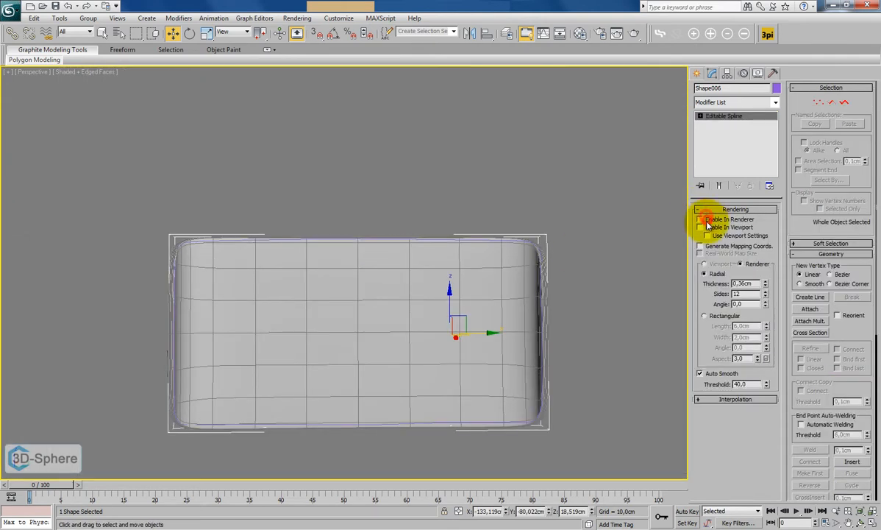
{"action": "left_click", "coordinate": [700, 228]}
{"action": "left_click", "coordinate": [620, 276]}
- Unhide all chair objects and turn off the edged-faces display to view the headrest shaded
{"action": "middle_click_drag", "start_coordinate": [512, 276], "coordinate": [462, 266], "text": "alt"}
{"action": "right_click", "coordinate": [296, 250]}
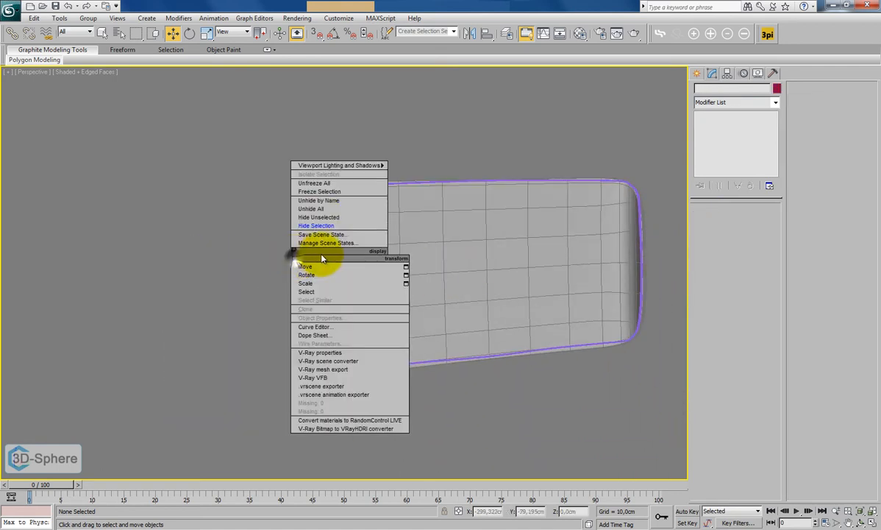
{"action": "left_click", "coordinate": [318, 217]}
{"action": "middle_click_drag", "start_coordinate": [377, 256], "coordinate": [380, 262], "text": "alt"}
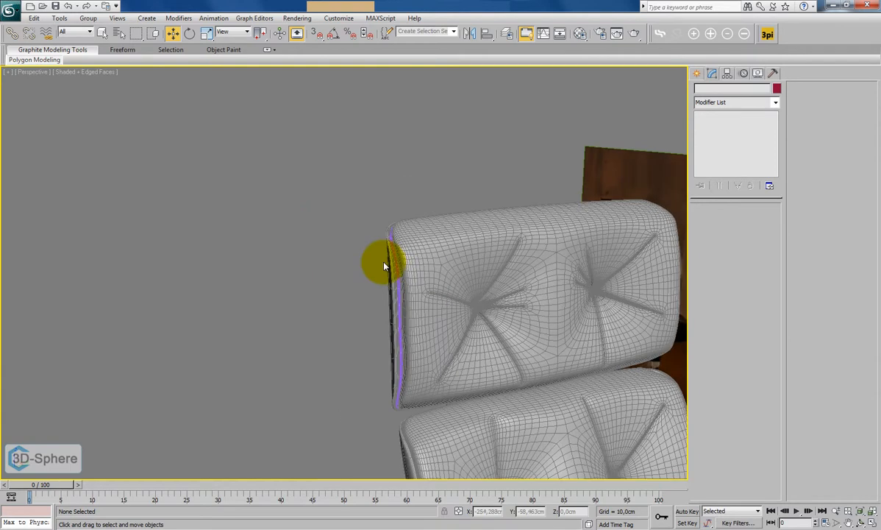
{"action": "key", "text": "F4"}
{"action": "scroll", "coordinate": [453, 302], "scroll_direction": "up", "scroll_amount": 5}
{"action": "middle_click_drag", "start_coordinate": [518, 301], "coordinate": [492, 291], "text": "alt"}
- Convert the headrest's piping spline to an editable poly and give it a grey object colour
{"action": "left_click", "coordinate": [231, 220]}
{"action": "mouse_move", "coordinate": [360, 245]}
{"action": "middle_mouse_down", "text": "alt"}
{"action": "mouse_move", "coordinate": [386, 258]}
{"action": "mouse_move", "coordinate": [375, 245]}
{"action": "middle_mouse_up", "text": "alt"}
{"action": "right_click", "coordinate": [304, 250]}
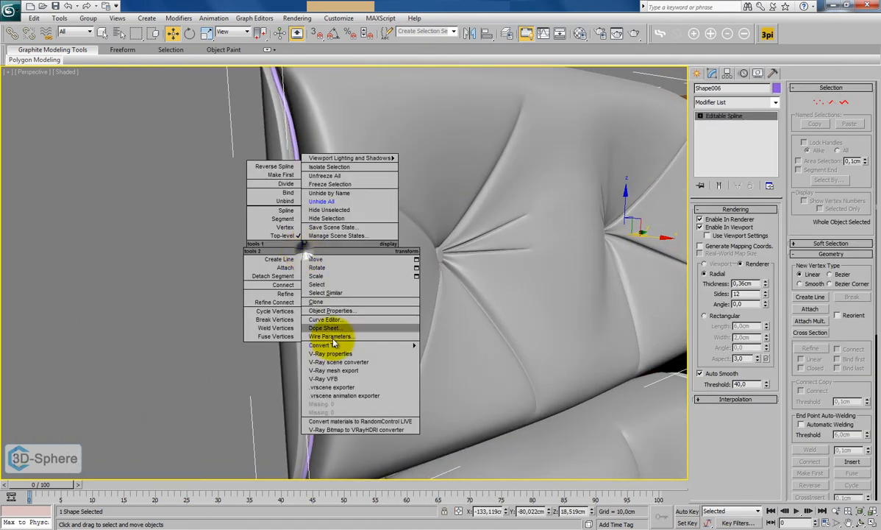
{"action": "mouse_move", "coordinate": [397, 345]}
{"action": "left_click", "coordinate": [432, 359]}
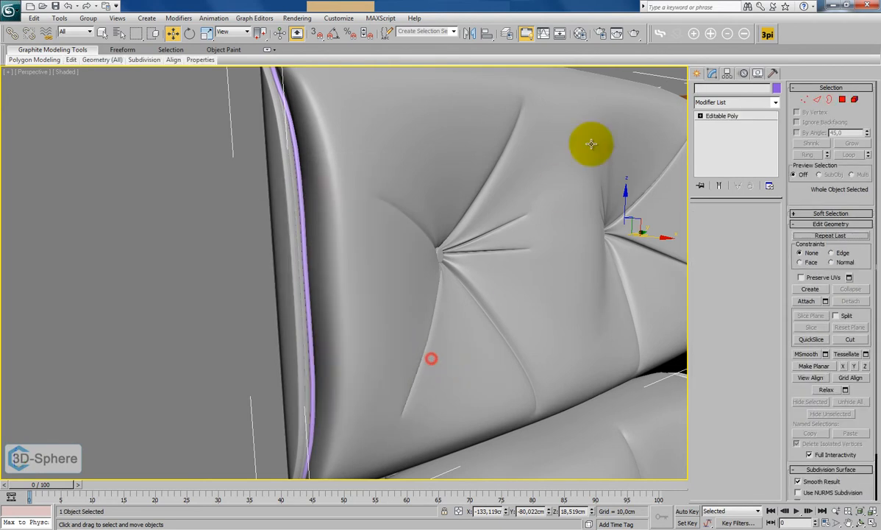
{"action": "left_click", "coordinate": [776, 88]}
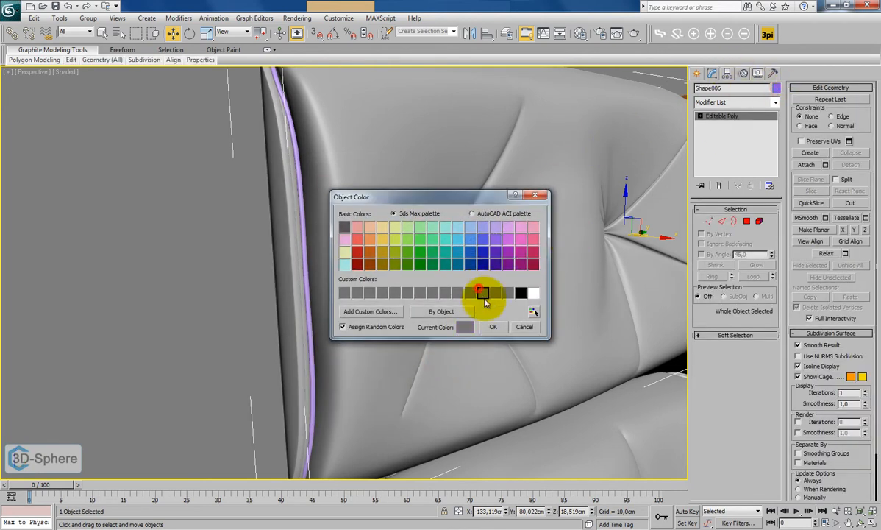
{"action": "left_click", "coordinate": [493, 326]}
- Show edged faces, select a lengthwise edge loop on the headrest piping and extrude it to form a seam
{"action": "left_click", "coordinate": [722, 221]}
{"action": "scroll", "coordinate": [430, 263], "scroll_direction": "up", "scroll_amount": 3}
{"action": "scroll", "coordinate": [430, 262], "scroll_direction": "up", "scroll_amount": 6}
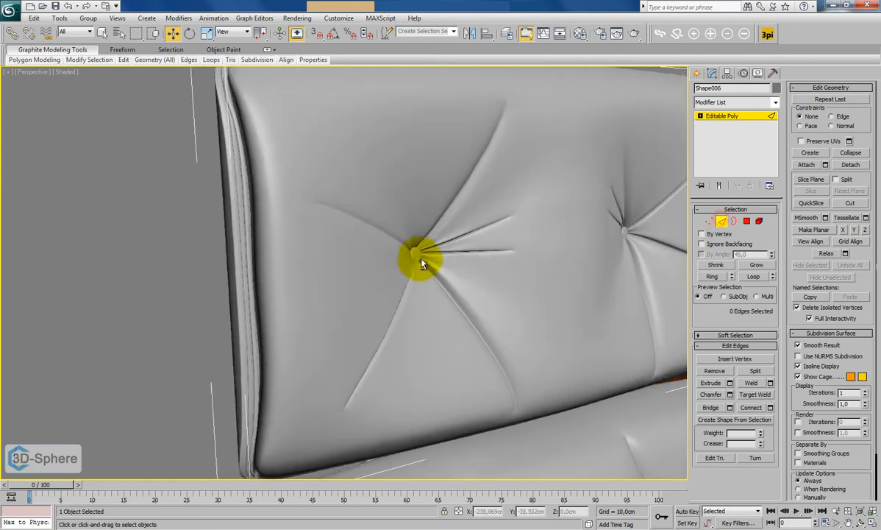
{"action": "key", "text": "F4"}
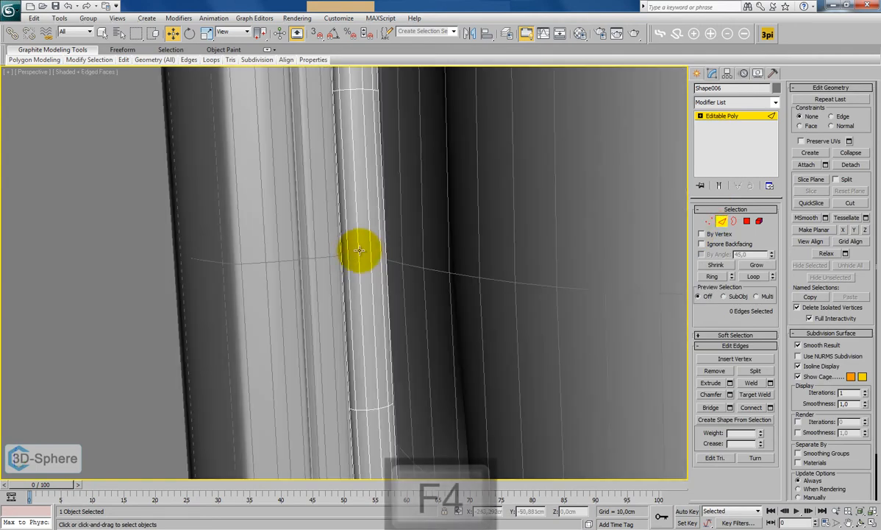
{"action": "left_click", "coordinate": [368, 244]}
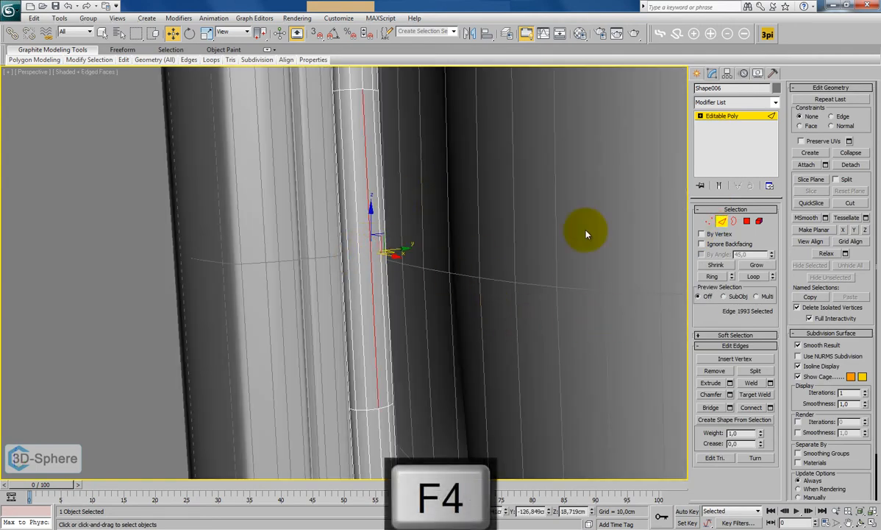
{"action": "left_click", "coordinate": [753, 275]}
{"action": "left_click", "coordinate": [704, 383], "text": "shift"}
{"action": "mouse_move", "coordinate": [351, 278]}
{"action": "left_mouse_down"}
{"action": "mouse_move", "coordinate": [354, 295]}
{"action": "mouse_move", "coordinate": [345, 278]}
{"action": "left_mouse_up"}
{"action": "left_click", "coordinate": [349, 308]}
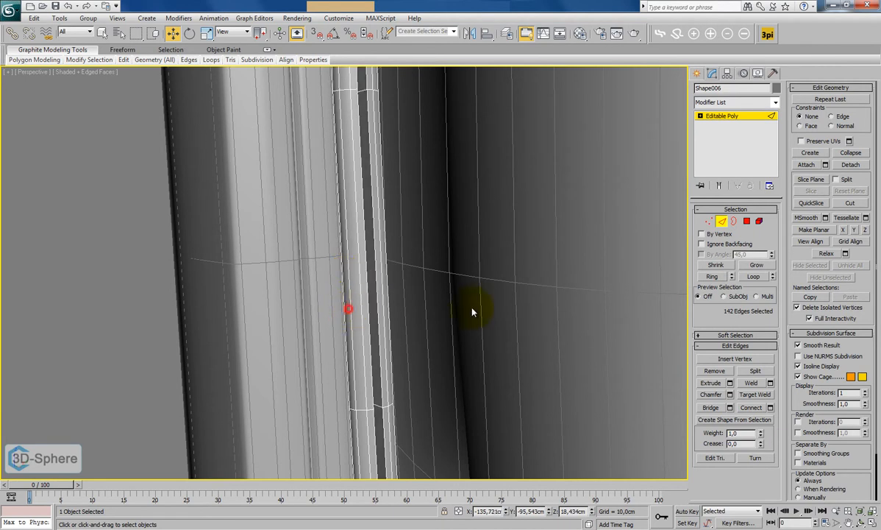
- Enable NURMS subdivision on the piping, leave edge editing and view the chair without edged faces
{"action": "left_click", "coordinate": [809, 358]}
{"action": "left_click", "coordinate": [722, 220]}
{"action": "left_click", "coordinate": [191, 292]}
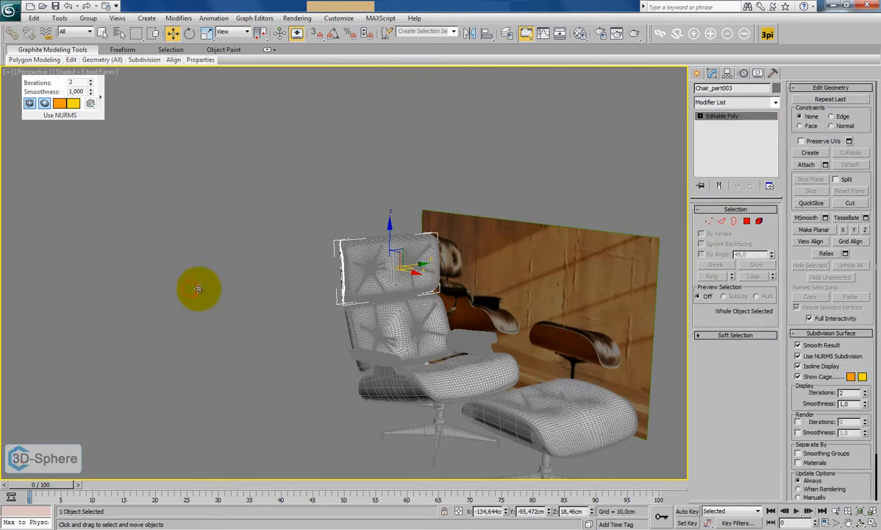
{"action": "left_click", "coordinate": [202, 294]}
{"action": "scroll", "coordinate": [262, 293], "scroll_direction": "up", "scroll_amount": 5}
{"action": "scroll", "coordinate": [262, 293], "scroll_direction": "down", "scroll_amount": 2}
{"action": "key", "text": "F4"}
{"action": "middle_click_drag", "start_coordinate": [450, 352], "coordinate": [423, 330], "text": "alt"}
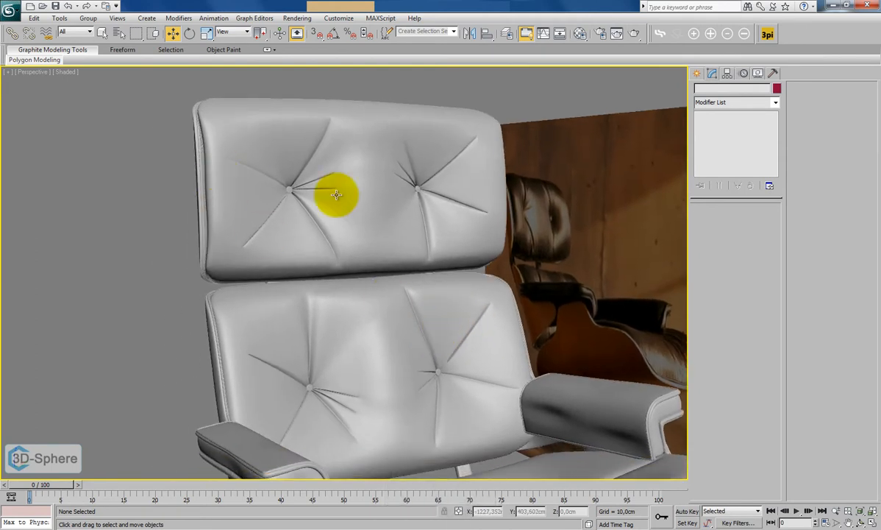
{"action": "middle_click_drag", "start_coordinate": [319, 329], "coordinate": [509, 345], "text": "alt"}
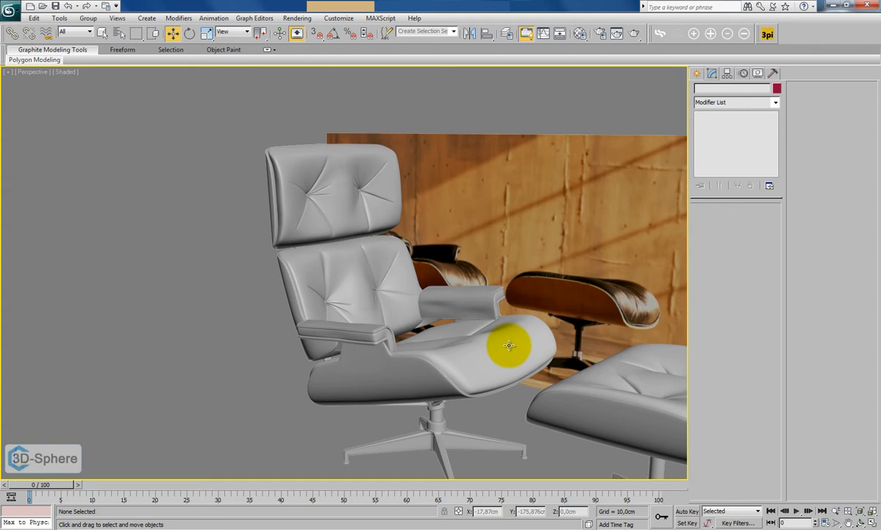
- Examine the seat shell's mesh around the cushion edge with edged faces shown and NURMS subdivision temporarily off
{"action": "left_click", "coordinate": [460, 360]}
{"action": "key", "text": "z"}
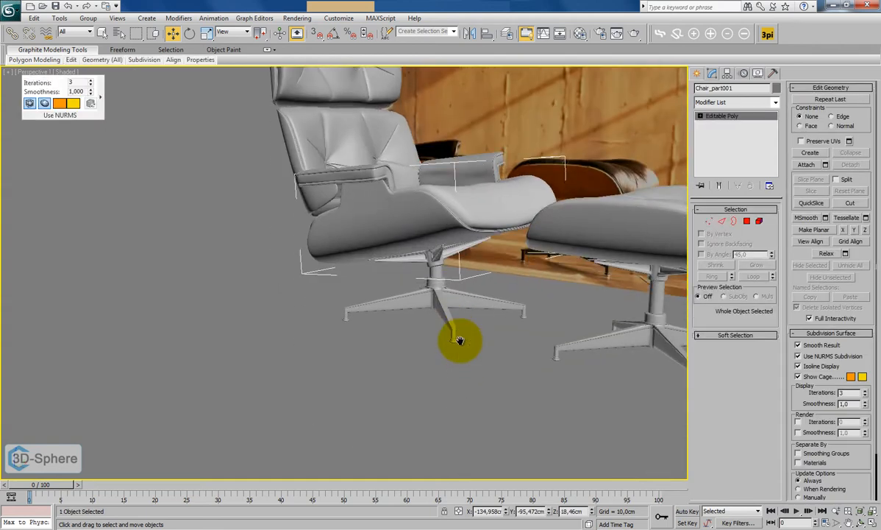
{"action": "scroll", "coordinate": [462, 350], "scroll_direction": "down", "scroll_amount": 5}
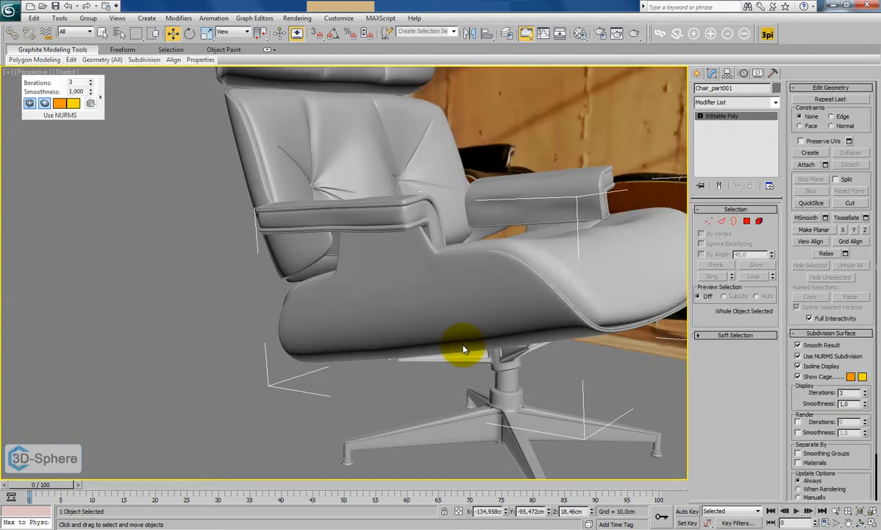
{"action": "key", "text": "F4"}
{"action": "scroll", "coordinate": [468, 331], "scroll_direction": "up", "scroll_amount": 3}
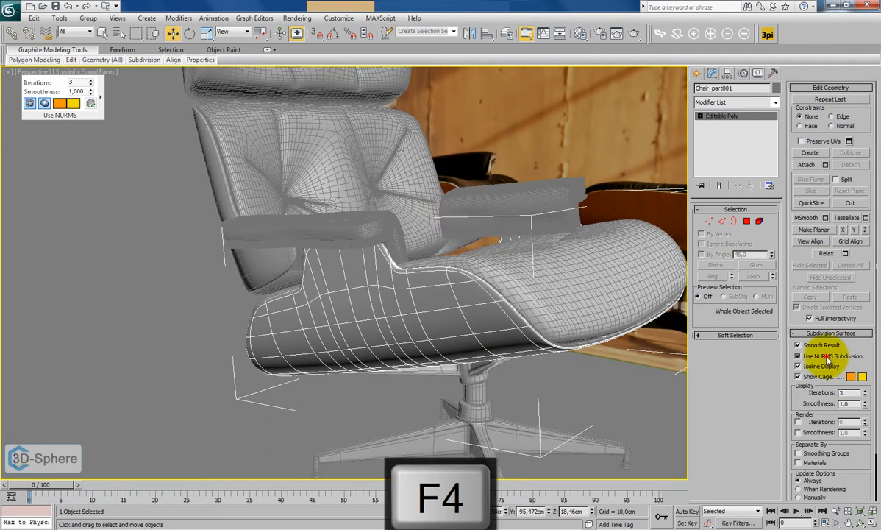
{"action": "middle_click_drag", "start_coordinate": [570, 340], "coordinate": [519, 354], "text": "alt"}
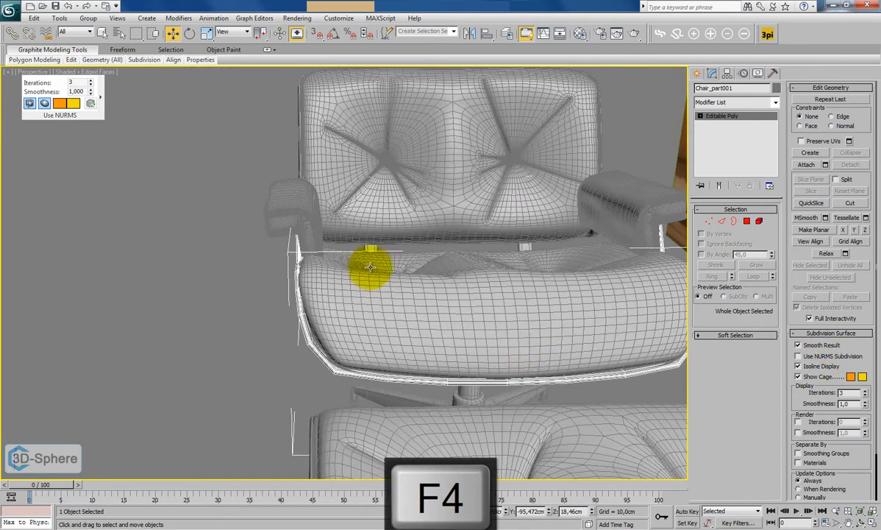
{"action": "middle_click_drag", "start_coordinate": [407, 281], "coordinate": [414, 285]}
{"action": "scroll", "coordinate": [343, 287], "scroll_direction": "up", "scroll_amount": 5}
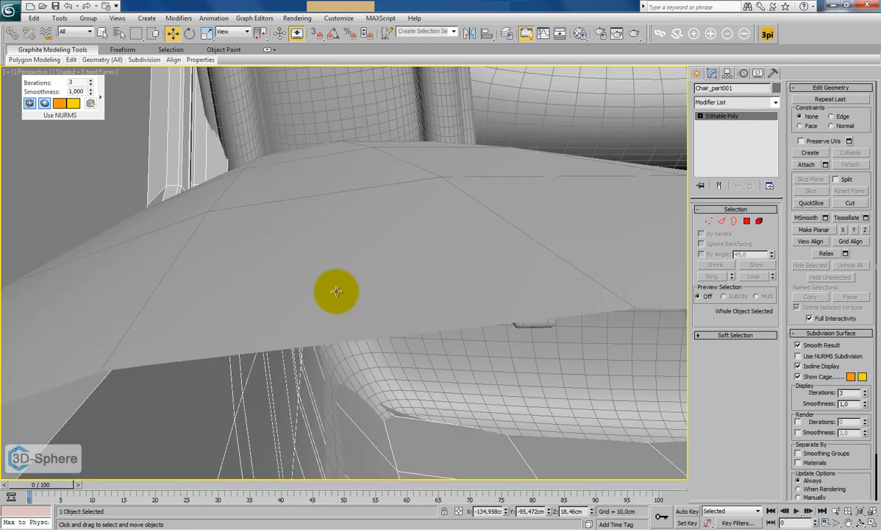
{"action": "mouse_move", "coordinate": [357, 292]}
{"action": "middle_mouse_down", "text": "alt"}
{"action": "mouse_move", "coordinate": [393, 299]}
{"action": "mouse_move", "coordinate": [370, 301]}
{"action": "middle_mouse_up", "text": "alt"}
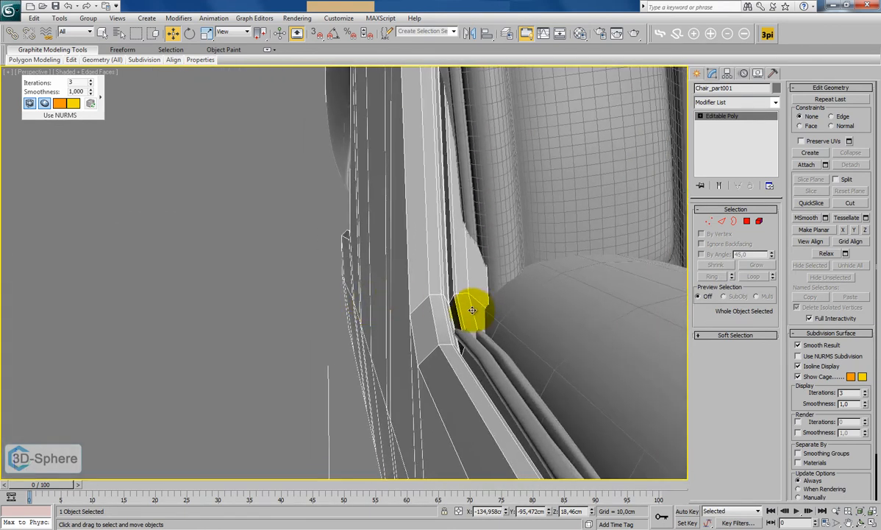
{"action": "scroll", "coordinate": [472, 310], "scroll_direction": "down", "scroll_amount": 5}
{"action": "scroll", "coordinate": [473, 309], "scroll_direction": "up", "scroll_amount": 5}
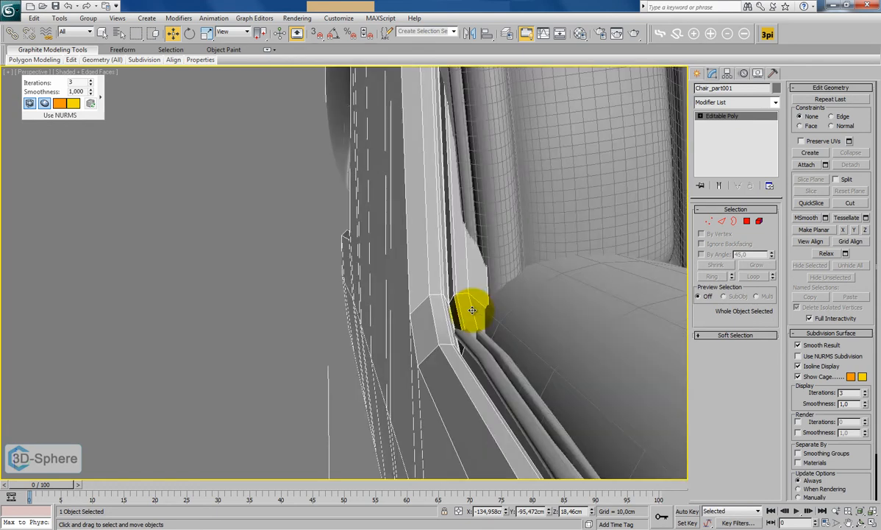
{"action": "scroll", "coordinate": [472, 310], "scroll_direction": "down", "scroll_amount": 5}
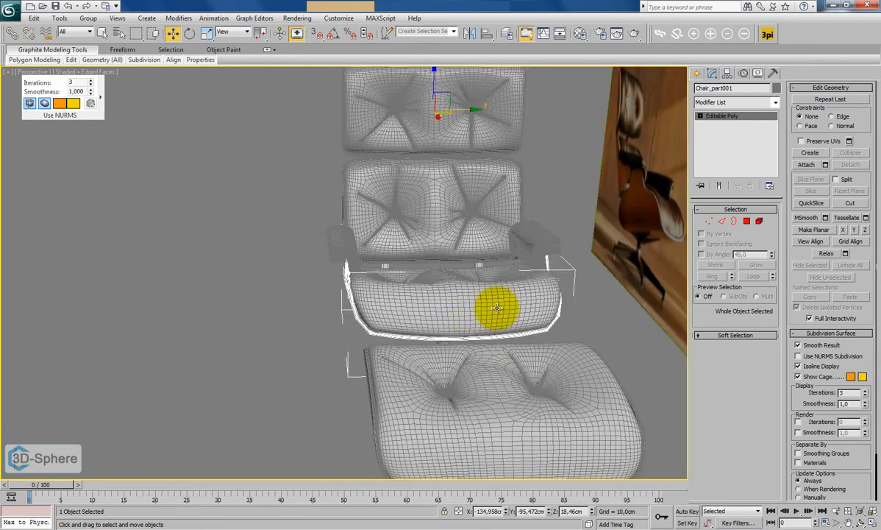
{"action": "middle_click_drag", "start_coordinate": [472, 310], "coordinate": [522, 305], "text": "alt"}
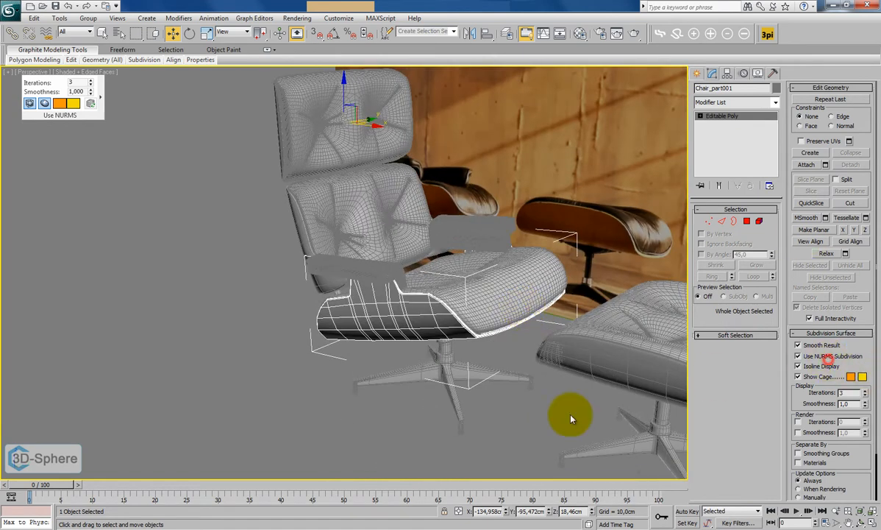
- Deselect the seat shell, hide the edged faces and view the chair and ottoman from the side
{"action": "left_click", "coordinate": [551, 432]}
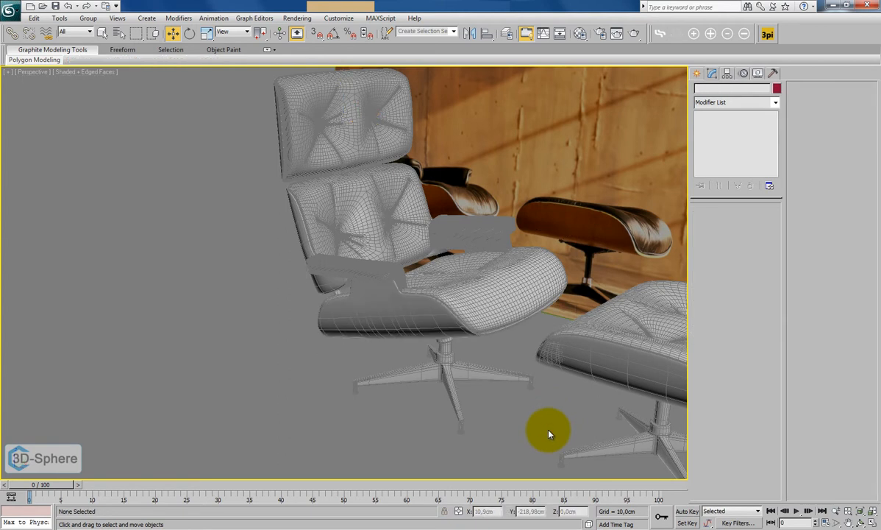
{"action": "key", "text": "F4"}
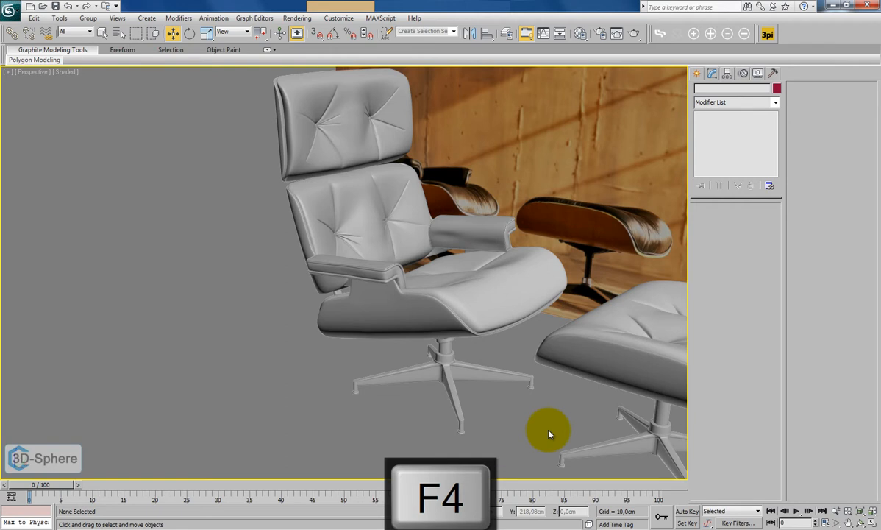
{"action": "middle_click_drag", "start_coordinate": [514, 407], "coordinate": [527, 388], "text": "alt"}
{"action": "middle_click_drag", "start_coordinate": [491, 356], "coordinate": [510, 368]}
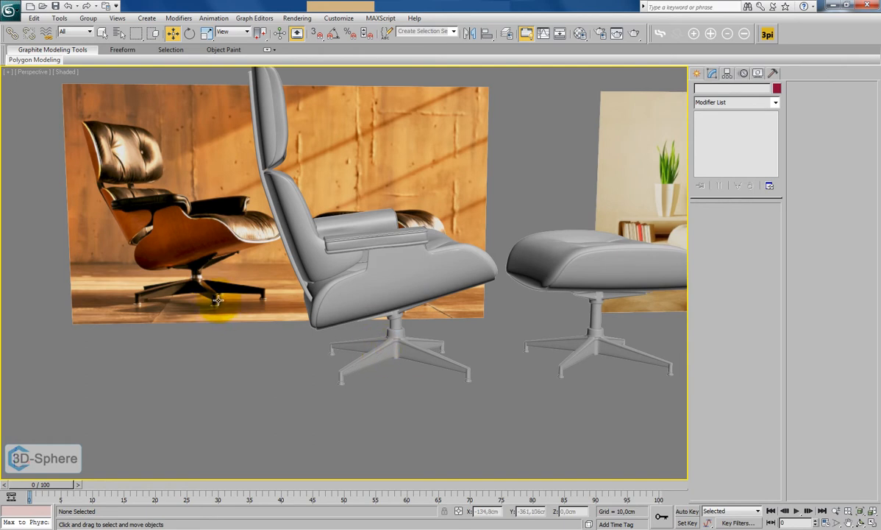
{"action": "middle_click_drag", "start_coordinate": [530, 378], "coordinate": [298, 380], "text": "alt"}
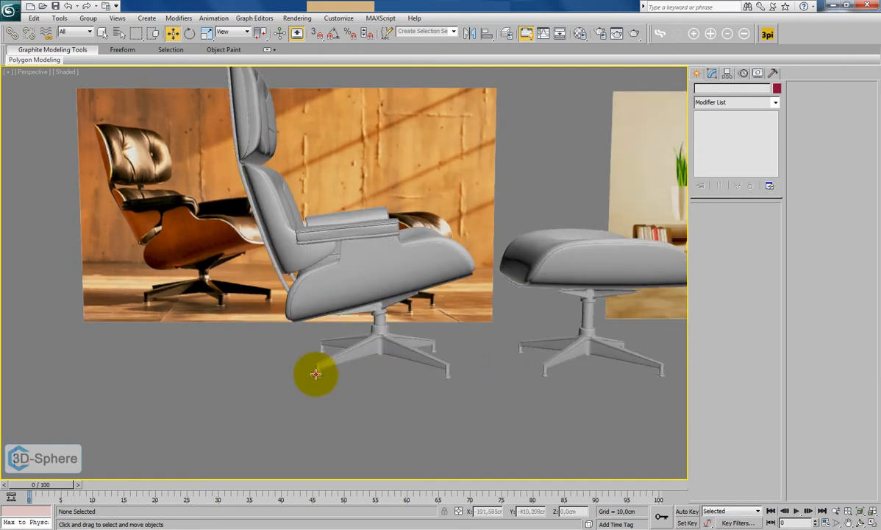
- Replace the TurboSmooth modifier on a foot of the lounge chair's base with NURMS subdivision at 2 iterations
{"action": "left_click", "coordinate": [315, 372]}
{"action": "key", "text": "z"}
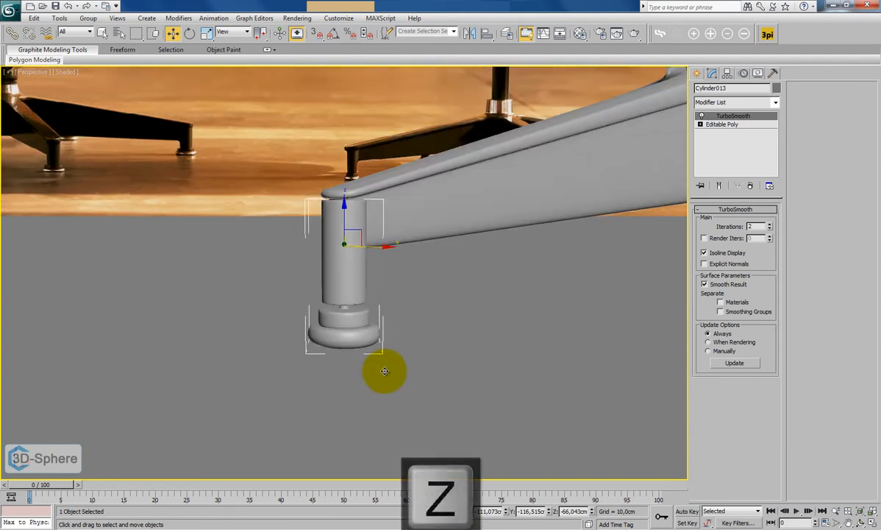
{"action": "left_click", "coordinate": [751, 186]}
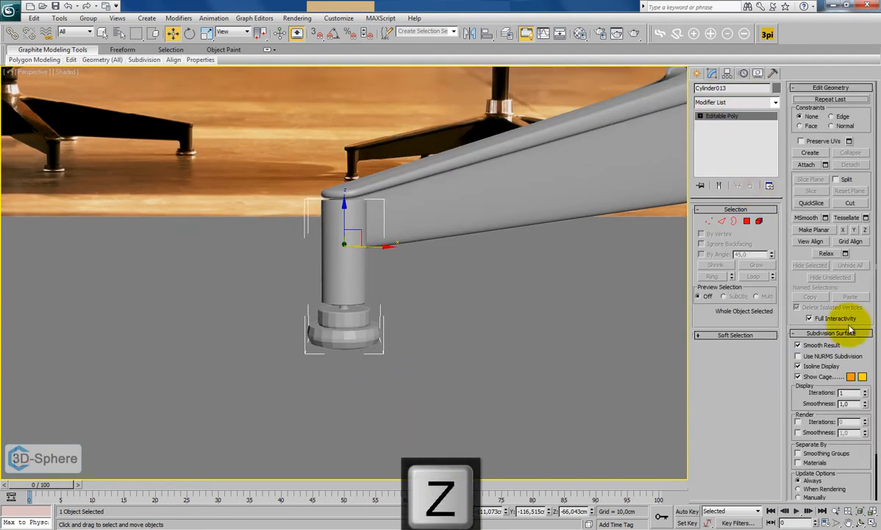
{"action": "left_click", "coordinate": [834, 358]}
{"action": "left_click", "coordinate": [866, 390]}
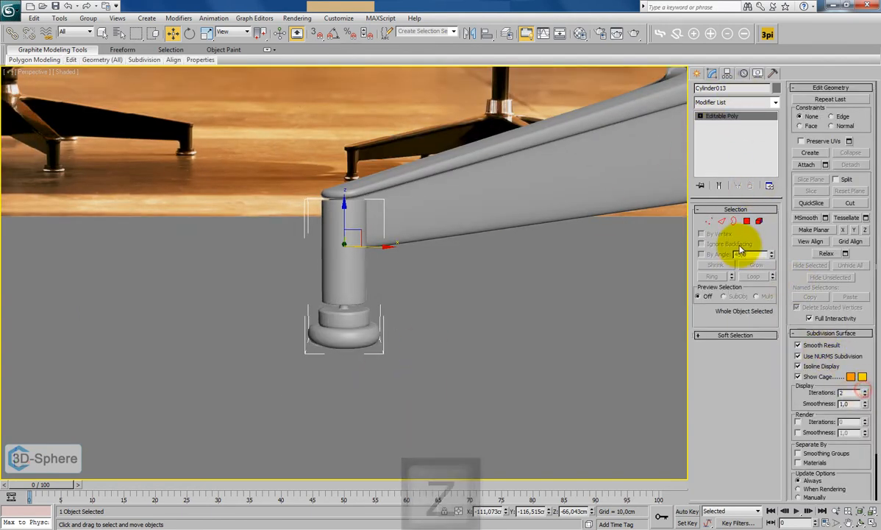
- Assign material ID 1 to all polygons of the chair base's foot
{"action": "left_click", "coordinate": [747, 220]}
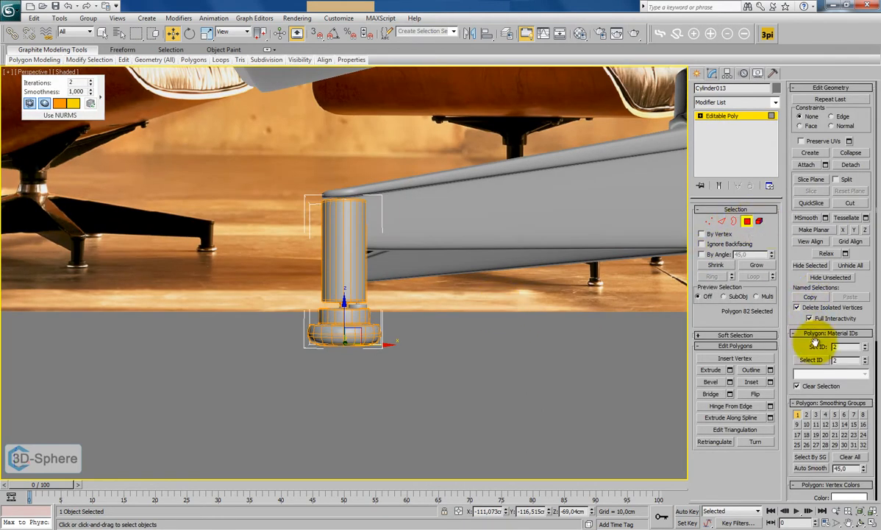
{"action": "key", "text": "ctrl+a"}
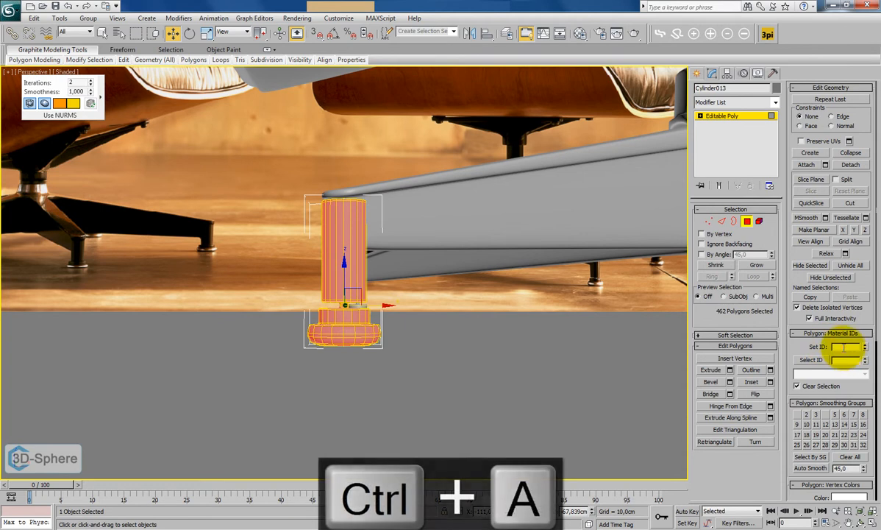
{"action": "key", "text": "Return"}
- Select the foot's bottom disc, grow the selection, assign it material ID 2 and leave polygon editing
{"action": "left_click_drag", "start_coordinate": [418, 404], "coordinate": [254, 333]}
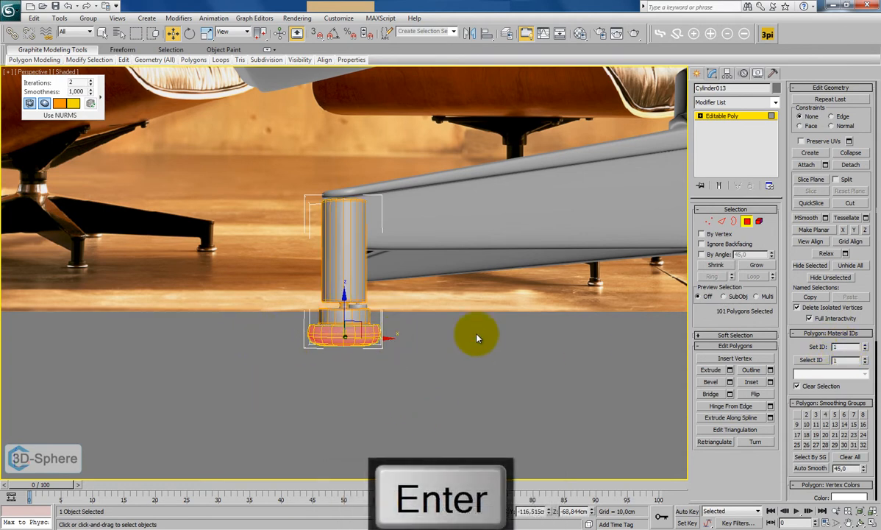
{"action": "left_click", "coordinate": [758, 265]}
{"action": "double_click", "coordinate": [844, 347]}
{"action": "type", "text": "2"}
{"action": "key", "text": "Return"}
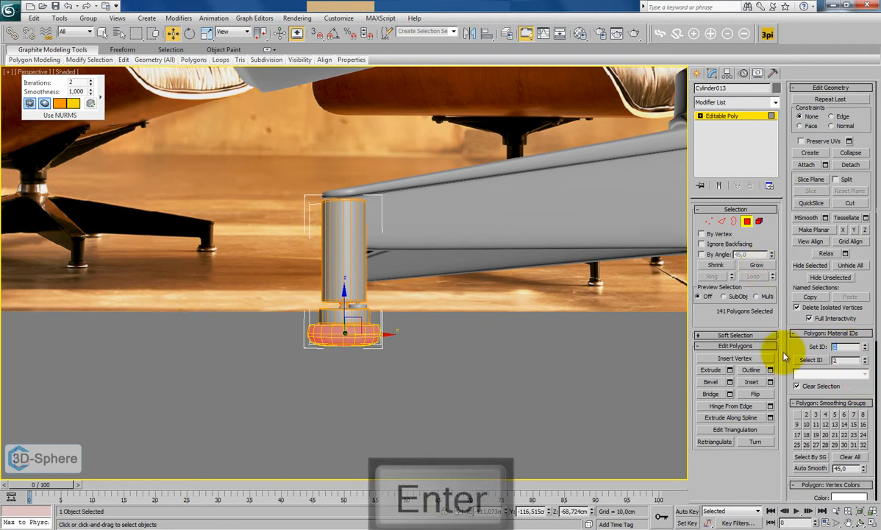
{"action": "left_click", "coordinate": [747, 221]}
- Delete the other three feet of the lounge chair's base
{"action": "scroll", "coordinate": [566, 319], "scroll_direction": "up", "scroll_amount": 2}
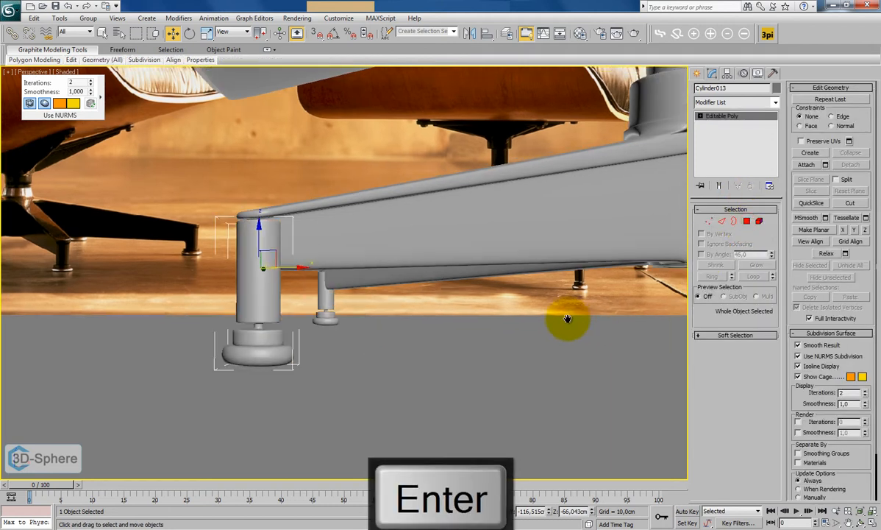
{"action": "scroll", "coordinate": [403, 319], "scroll_direction": "up", "scroll_amount": 3}
{"action": "left_click", "coordinate": [334, 321]}
{"action": "middle_click_drag", "start_coordinate": [627, 359], "coordinate": [486, 354]}
{"action": "scroll", "coordinate": [485, 353], "scroll_direction": "down", "scroll_amount": 2}
{"action": "left_click", "coordinate": [633, 301], "text": "ctrl"}
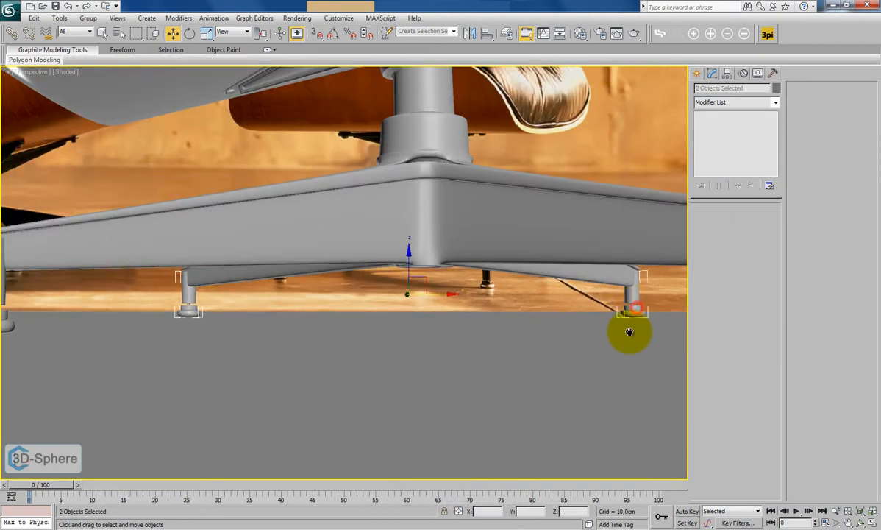
{"action": "middle_click_drag", "start_coordinate": [645, 331], "coordinate": [571, 322]}
{"action": "key", "text": "Delete"}
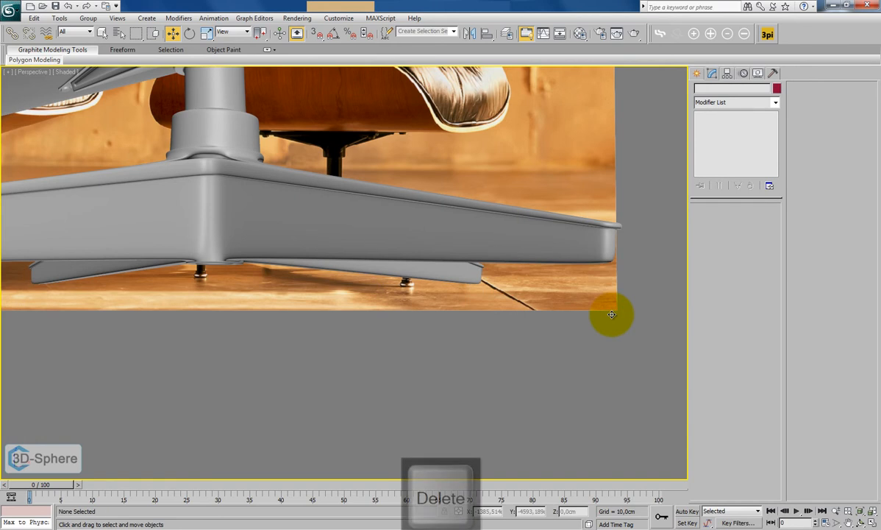
- Replace the TurboSmooth modifier on the ottoman base's front foot with NURMS subdivision at 2 iterations
{"action": "middle_click_drag", "start_coordinate": [643, 281], "coordinate": [452, 290]}
{"action": "left_click", "coordinate": [386, 351]}
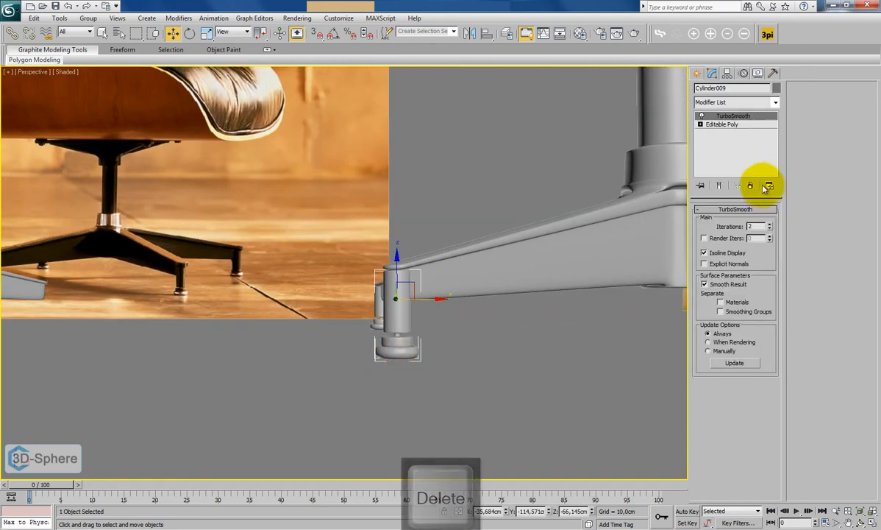
{"action": "left_click", "coordinate": [751, 185]}
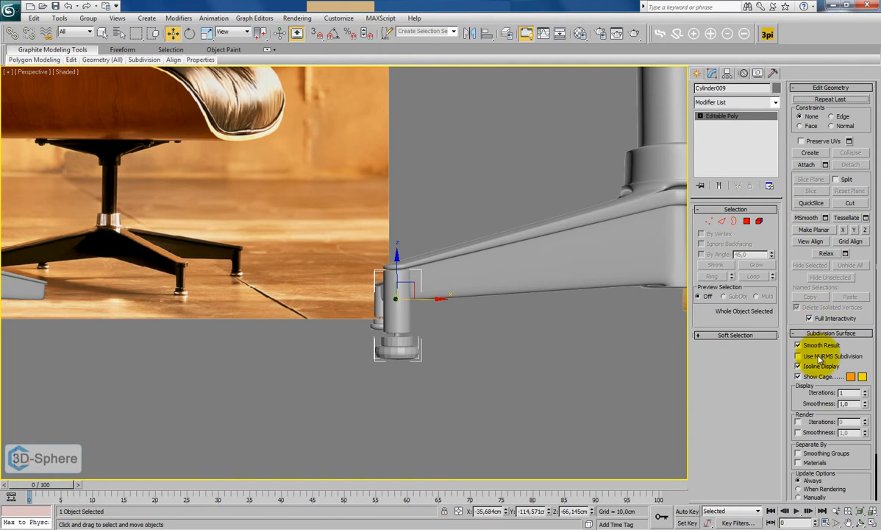
{"action": "left_click", "coordinate": [816, 356]}
{"action": "left_click", "coordinate": [866, 392]}
- Assign material ID 1 to all polygons of the ottoman's foot
{"action": "left_click", "coordinate": [747, 221]}
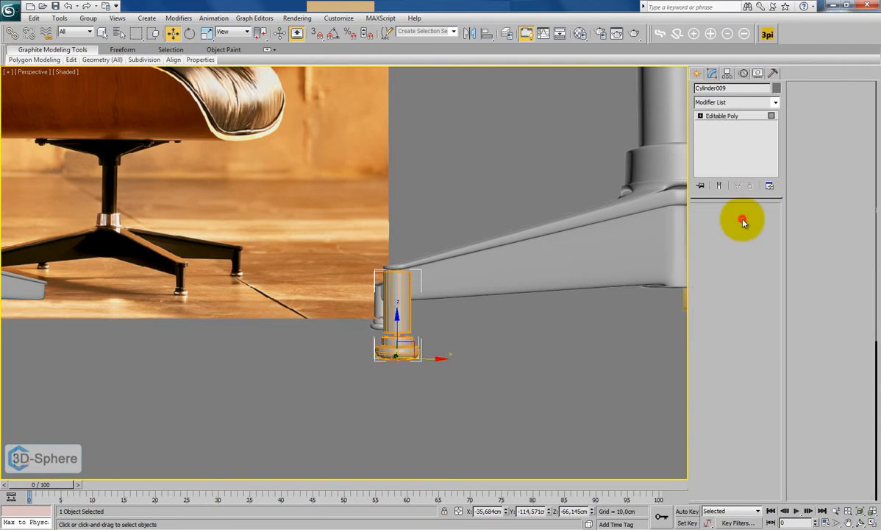
{"action": "key", "text": "ctrl+a"}
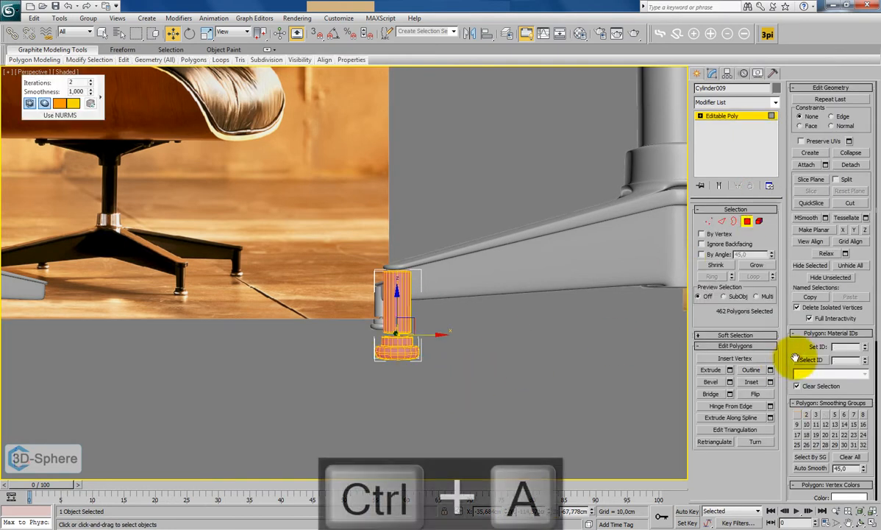
{"action": "left_click", "coordinate": [839, 347]}
{"action": "type", "text": "1"}
{"action": "key", "text": "Return"}
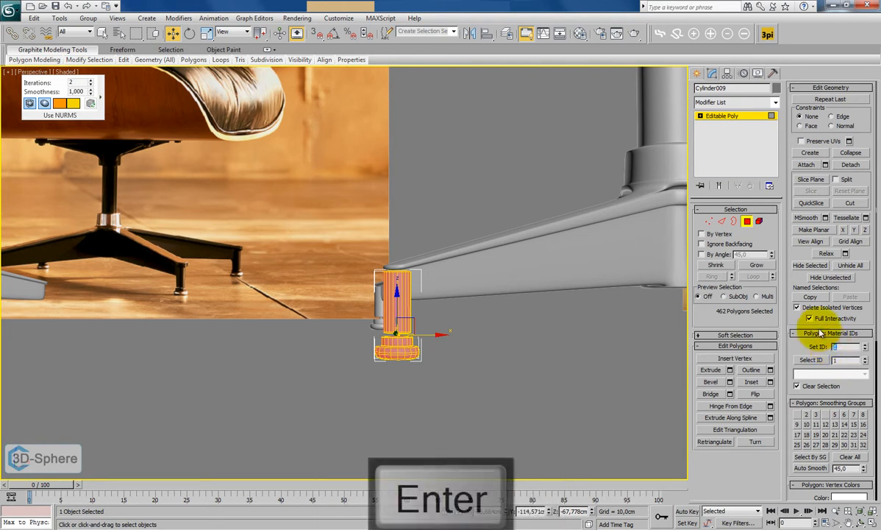
- In the front view, select the ottoman foot's bottom disc, grow the selection, assign material ID 2 and leave polygon editing
{"action": "left_click_drag", "start_coordinate": [342, 375], "coordinate": [342, 375]}
{"action": "key", "text": "f"}
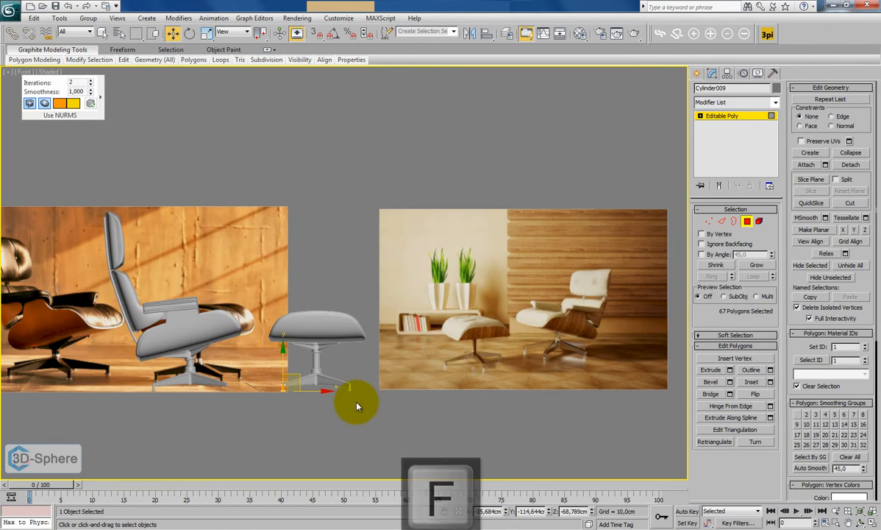
{"action": "key", "text": "z"}
{"action": "scroll", "coordinate": [489, 424], "scroll_direction": "down", "scroll_amount": 3}
{"action": "left_click_drag", "start_coordinate": [523, 413], "coordinate": [165, 296]}
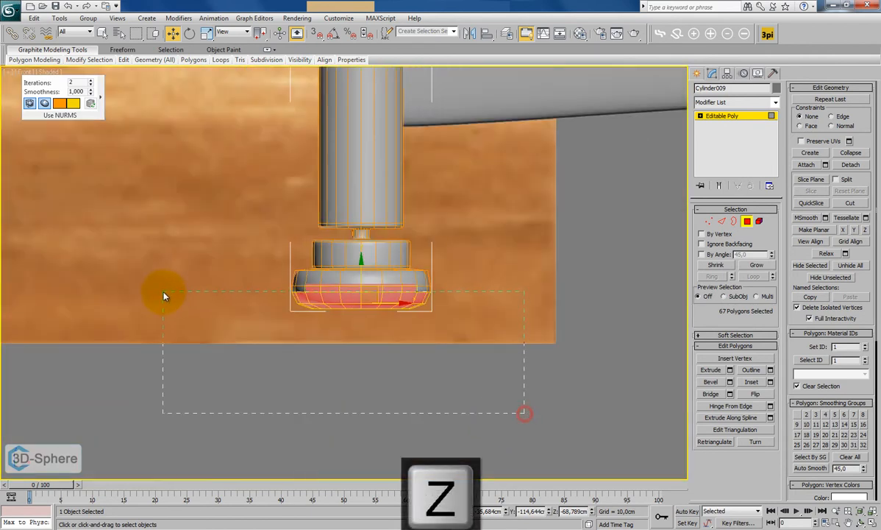
{"action": "left_click", "coordinate": [756, 264]}
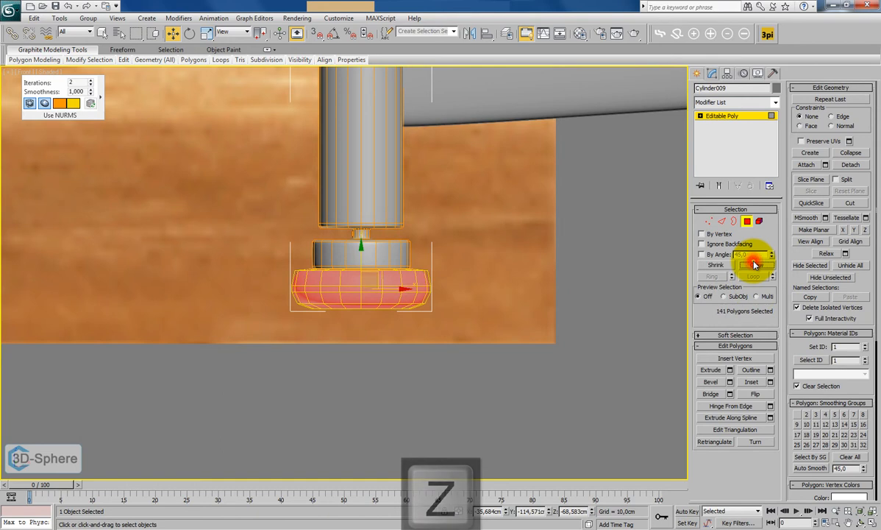
{"action": "double_click", "coordinate": [851, 349]}
{"action": "key", "text": "Return"}
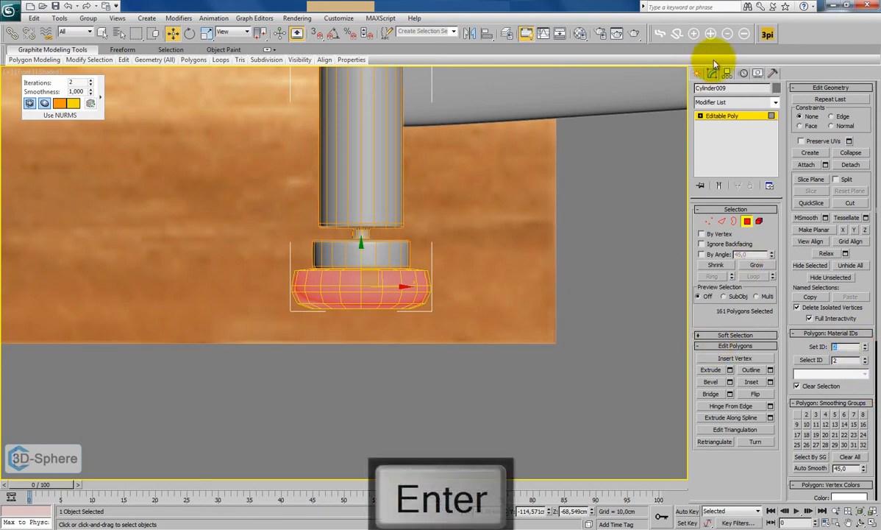
{"action": "left_click", "coordinate": [717, 115]}
- Return to the perspective view and delete the other three feet of the ottoman's base
{"action": "middle_click_drag", "start_coordinate": [657, 152], "coordinate": [458, 263], "text": "alt"}
{"action": "key", "text": "p"}
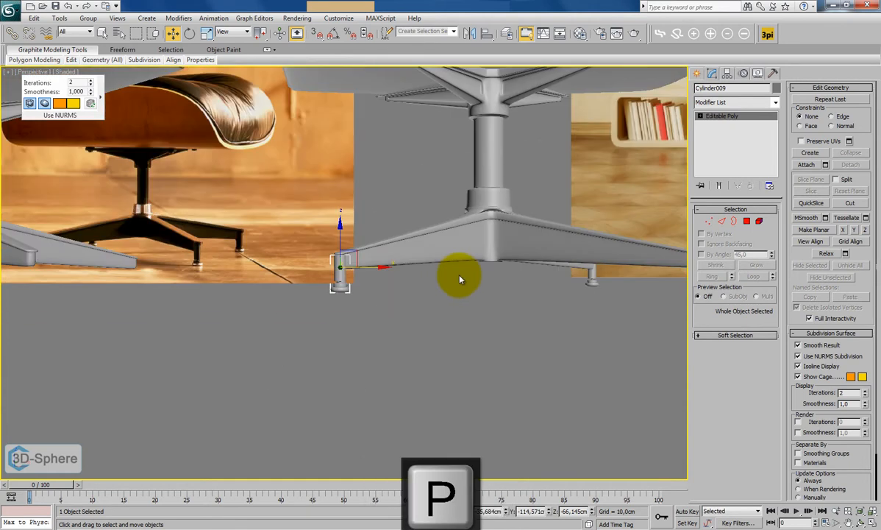
{"action": "left_click", "coordinate": [304, 274]}
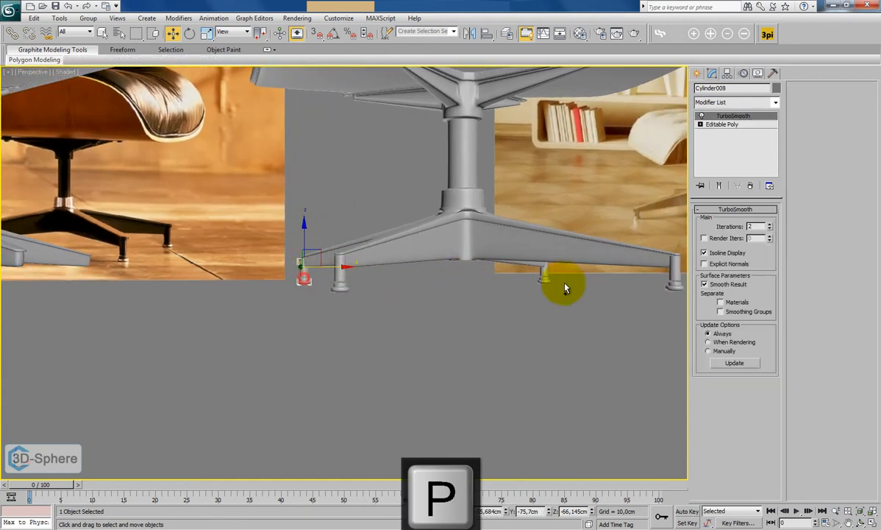
{"action": "left_click", "coordinate": [543, 276], "text": "ctrl"}
{"action": "left_click", "coordinate": [671, 274], "text": "ctrl"}
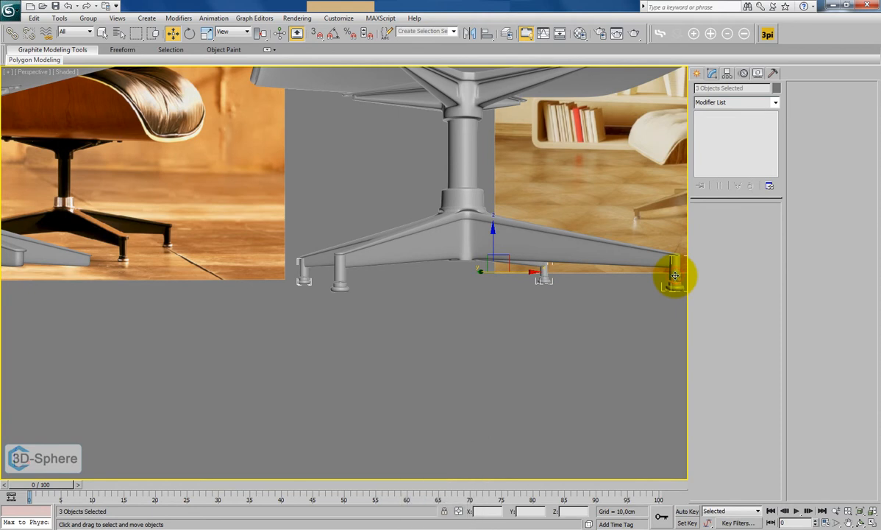
{"action": "key", "text": "Delete"}
- Assign material ID 1 to all polygons of the ottoman's metal base
{"action": "middle_click_drag", "start_coordinate": [360, 272], "coordinate": [360, 297], "text": "alt"}
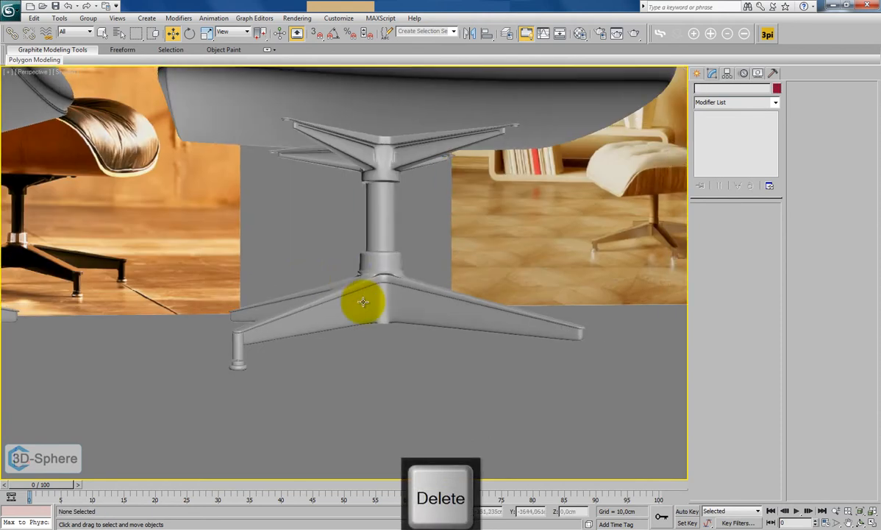
{"action": "left_click", "coordinate": [363, 301]}
{"action": "left_click", "coordinate": [747, 221]}
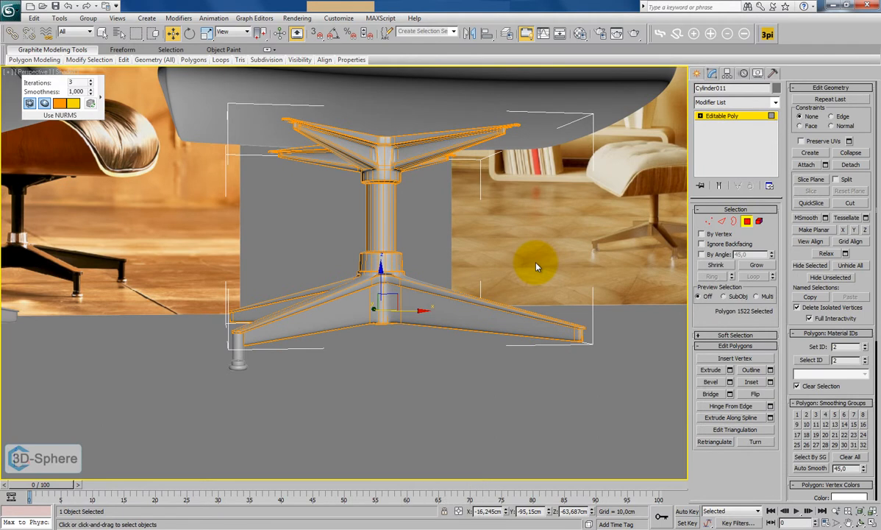
{"action": "key", "text": "ctrl+a"}
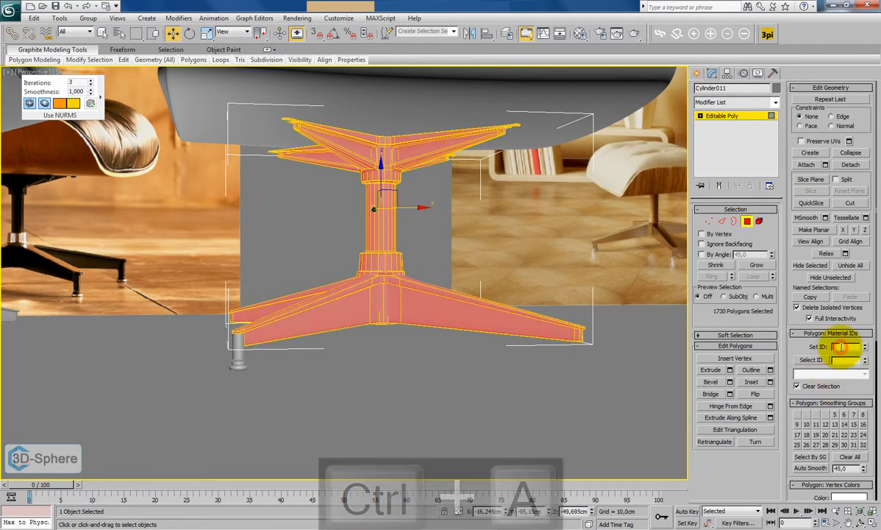
{"action": "type", "text": "1"}
{"action": "key", "text": "Return"}
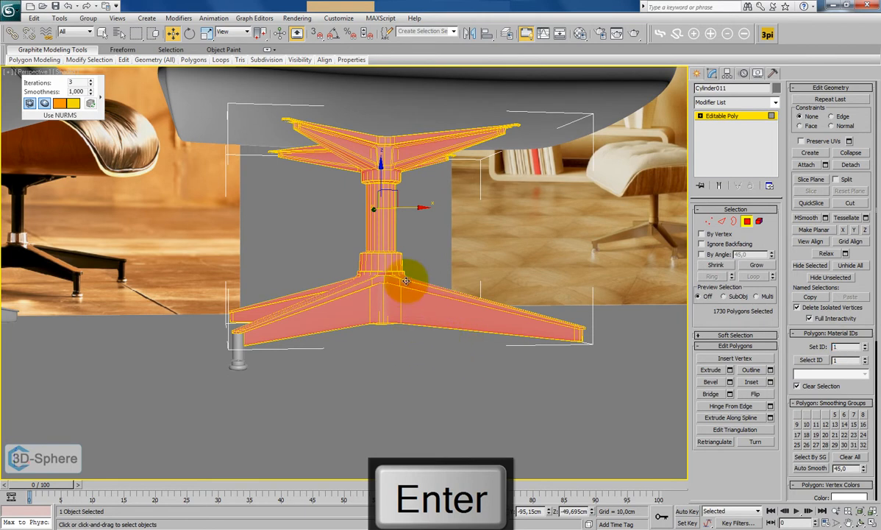
- Select the collar above the ottoman base's legs, grow the selection, assign material ID 2 and leave polygon editing
{"action": "left_click", "coordinate": [351, 262]}
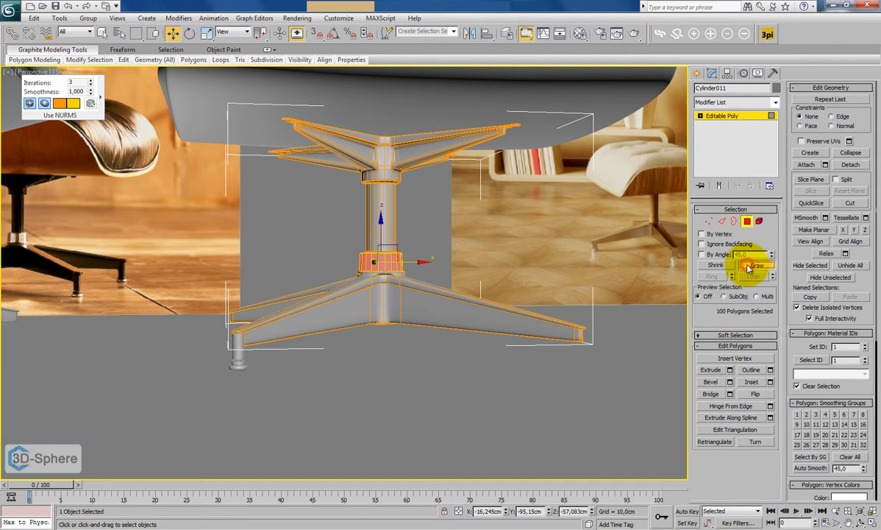
{"action": "left_click", "coordinate": [835, 347]}
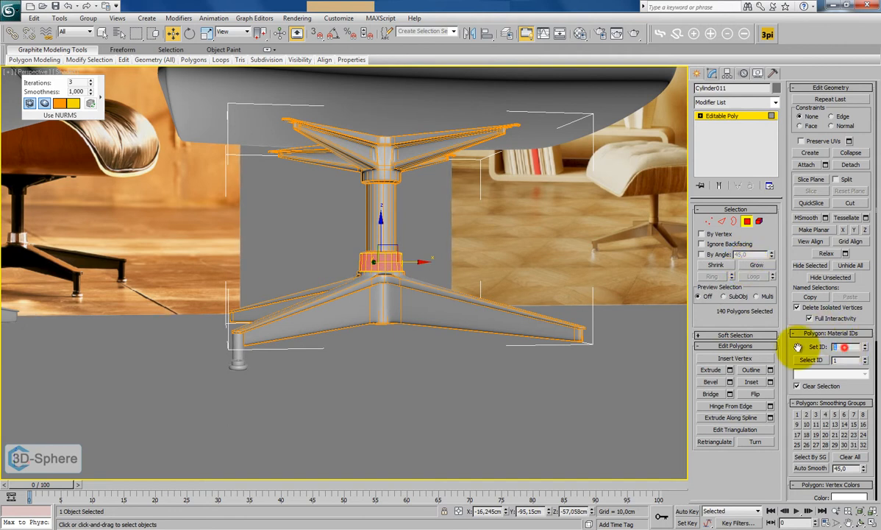
{"action": "type", "text": "2"}
{"action": "key", "text": "Return"}
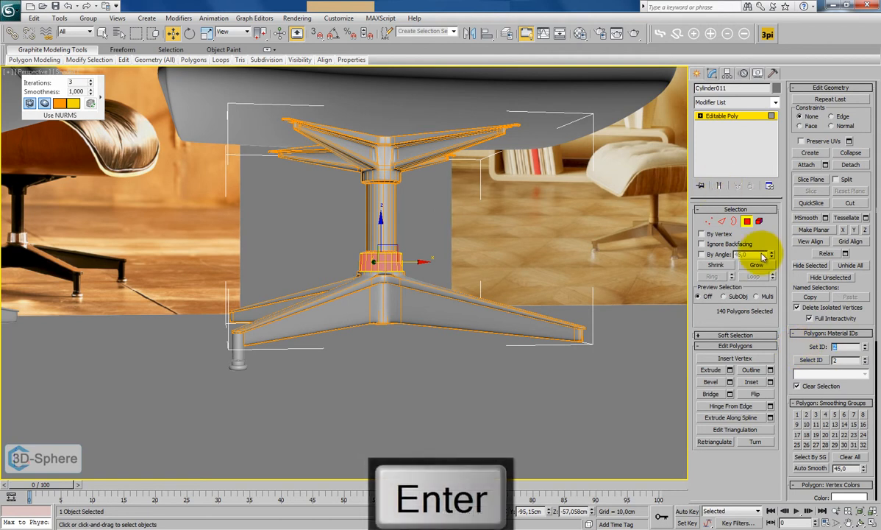
{"action": "left_click", "coordinate": [748, 222]}
- Assign material ID 1 to all polygons of the lounge chair's metal base
{"action": "scroll", "coordinate": [306, 339], "scroll_direction": "up", "scroll_amount": 3}
{"action": "middle_click_drag", "start_coordinate": [312, 350], "coordinate": [382, 304], "text": "alt"}
{"action": "left_click", "coordinate": [748, 221]}
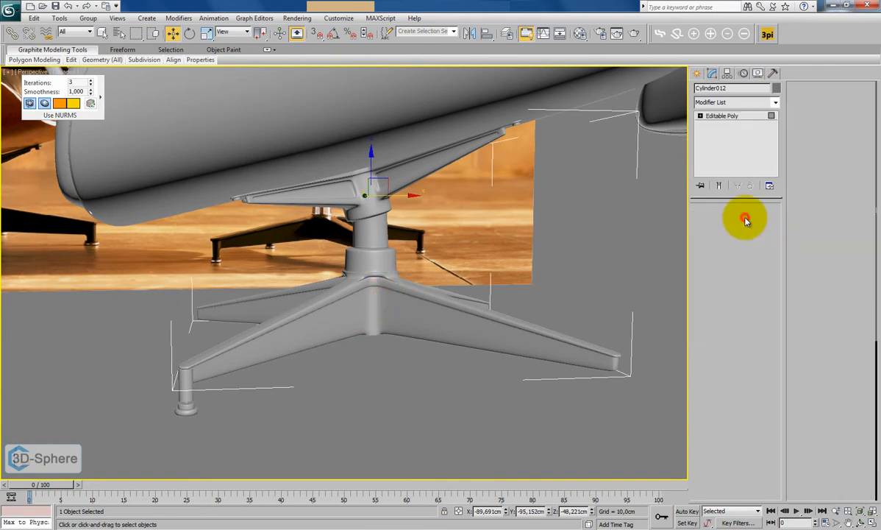
{"action": "key", "text": "ctrl+a"}
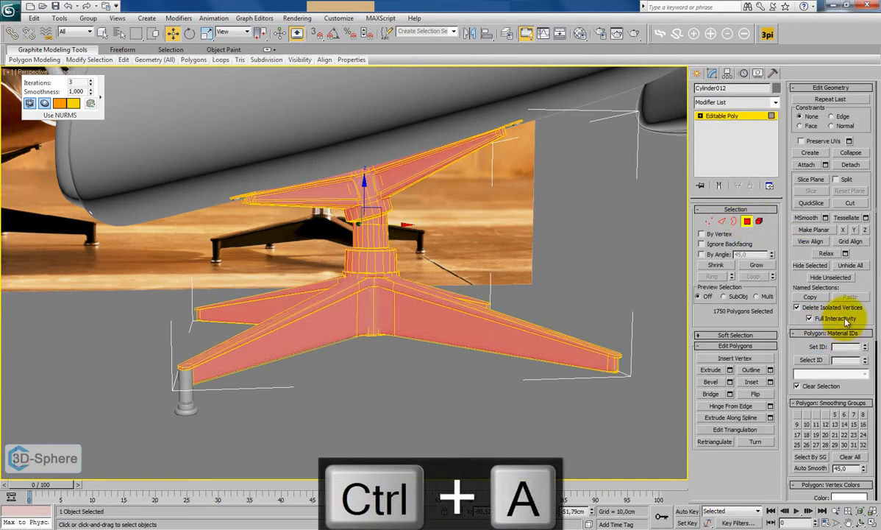
{"action": "left_click", "coordinate": [837, 347]}
{"action": "type", "text": "1"}
{"action": "key", "text": "Return"}
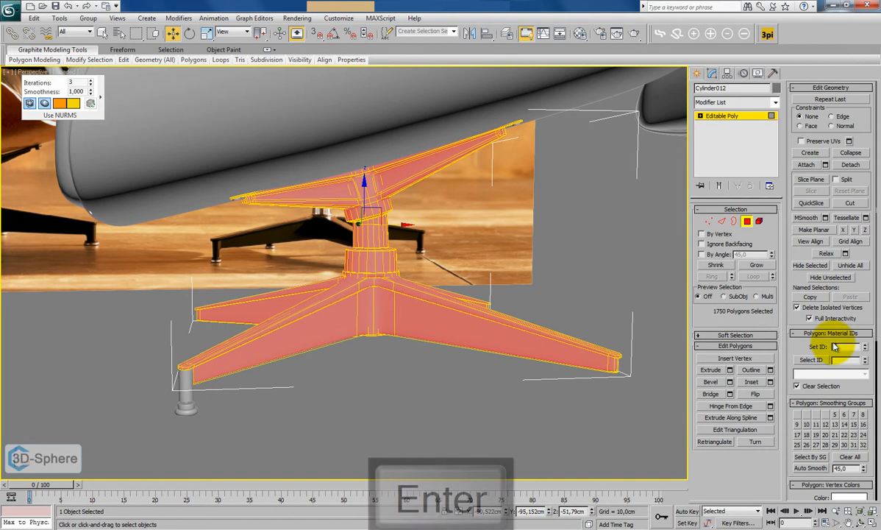
- Select the polygons of the collar above the chair base's legs, set their separate material ID and leave polygon editing
{"action": "middle_click_drag", "start_coordinate": [362, 351], "coordinate": [276, 240]}
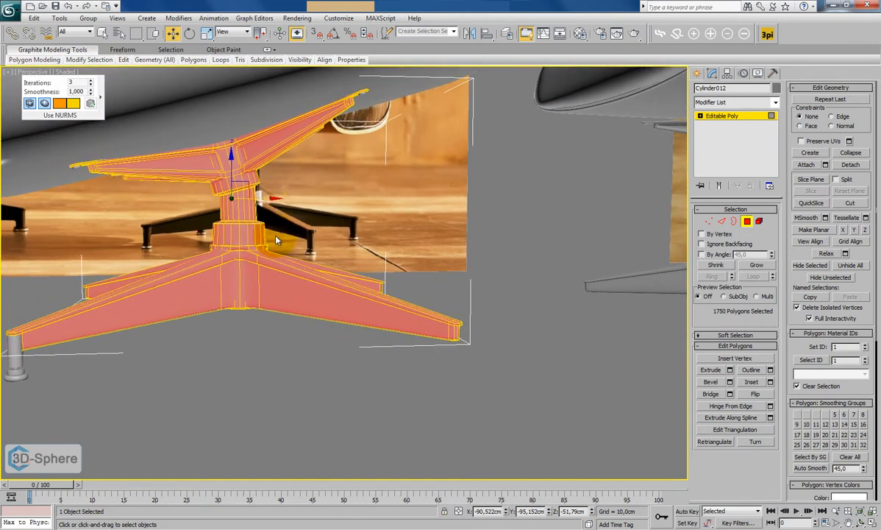
{"action": "left_click", "coordinate": [762, 264]}
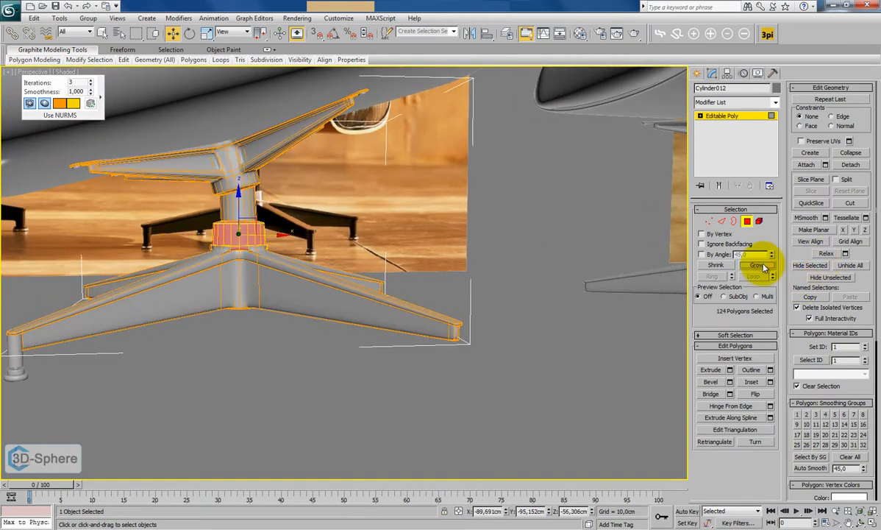
{"action": "left_click", "coordinate": [716, 264]}
{"action": "scroll", "coordinate": [338, 287], "scroll_direction": "up", "scroll_amount": 4}
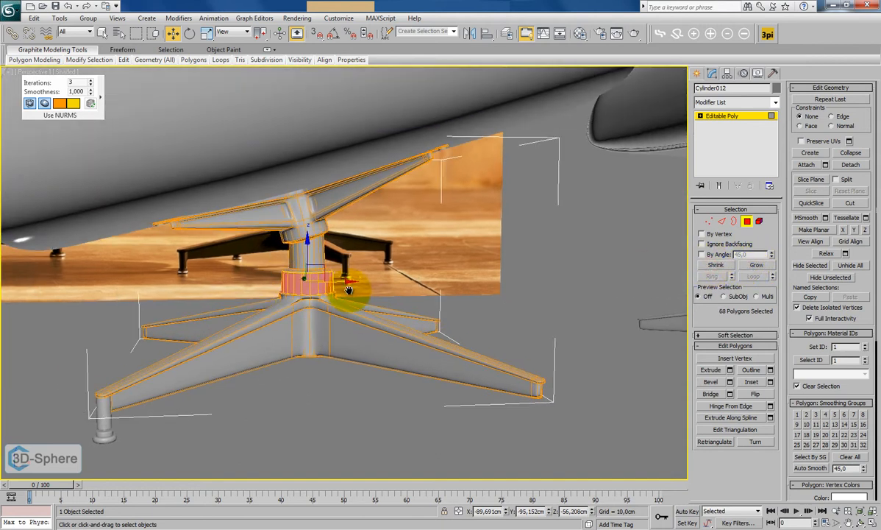
{"action": "scroll", "coordinate": [339, 295], "scroll_direction": "down", "scroll_amount": 5}
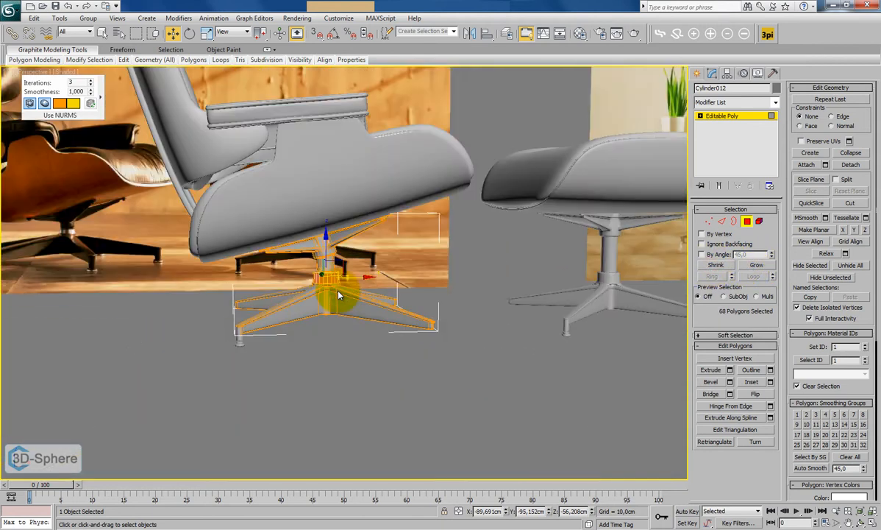
{"action": "scroll", "coordinate": [338, 295], "scroll_direction": "up", "scroll_amount": 8}
{"action": "middle_click_drag", "start_coordinate": [338, 295], "coordinate": [321, 305], "text": "alt"}
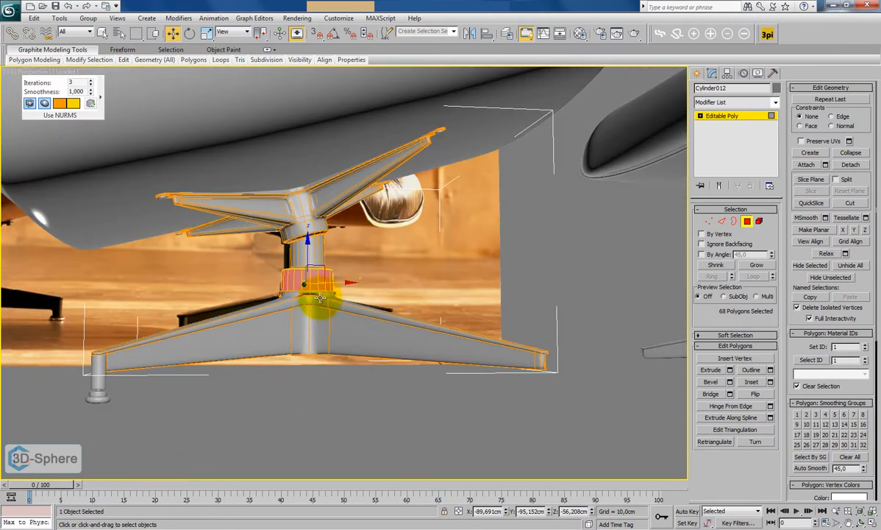
{"action": "left_click", "coordinate": [845, 346]}
{"action": "key", "text": "Return"}
{"action": "left_click", "coordinate": [721, 118]}
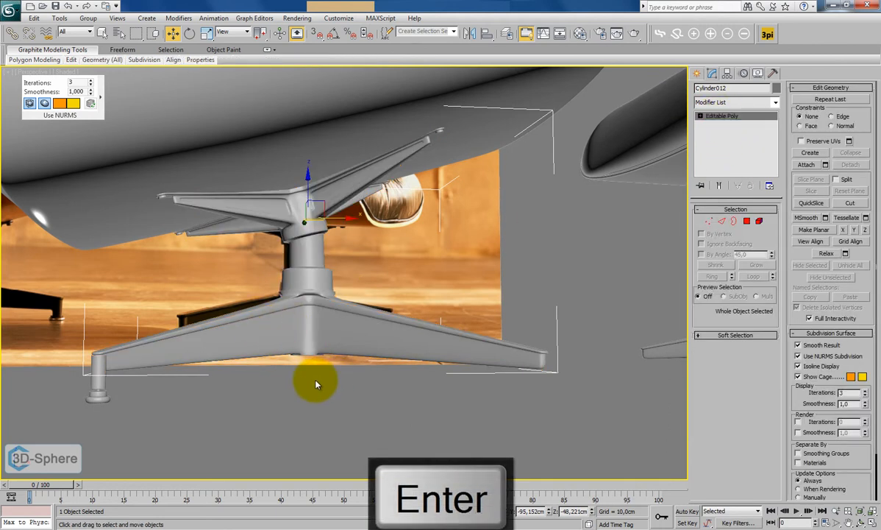
- Select both metal bases with their single feet, hide everything else and frame them in the top view
{"action": "left_click", "coordinate": [102, 383]}
{"action": "left_click", "coordinate": [407, 350], "text": "ctrl"}
{"action": "middle_click_drag", "start_coordinate": [488, 378], "coordinate": [439, 381]}
{"action": "left_click", "coordinate": [205, 360]}
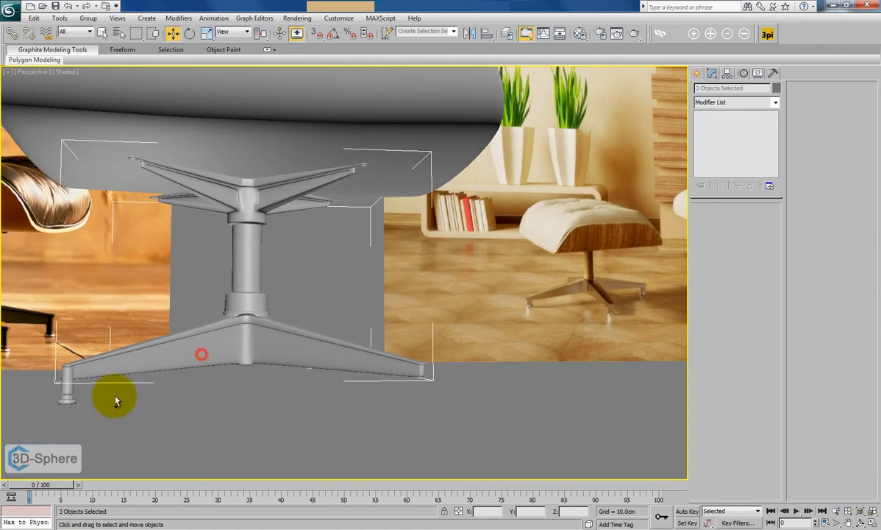
{"action": "right_click", "coordinate": [65, 393]}
{"action": "left_click", "coordinate": [96, 306]}
{"action": "scroll", "coordinate": [175, 423], "scroll_direction": "up", "scroll_amount": 4}
{"action": "middle_click_drag", "start_coordinate": [175, 423], "coordinate": [211, 417]}
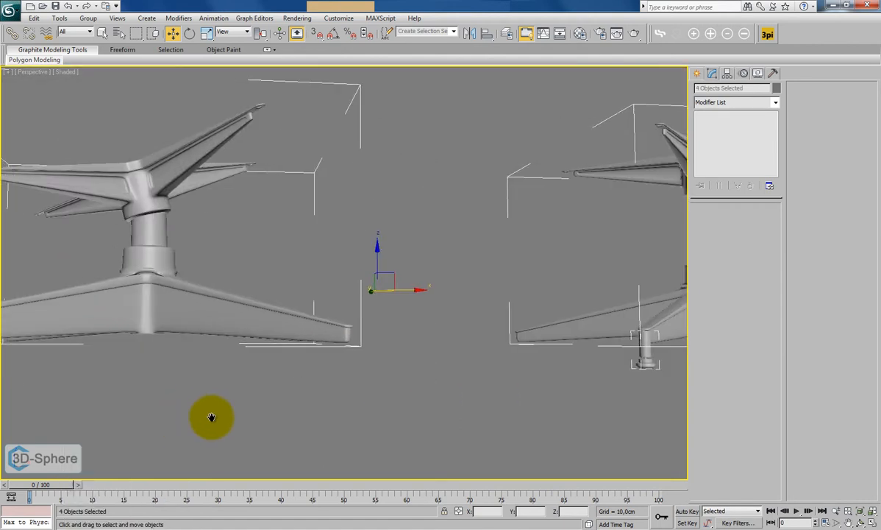
{"action": "key", "text": "t"}
{"action": "key", "text": "z"}
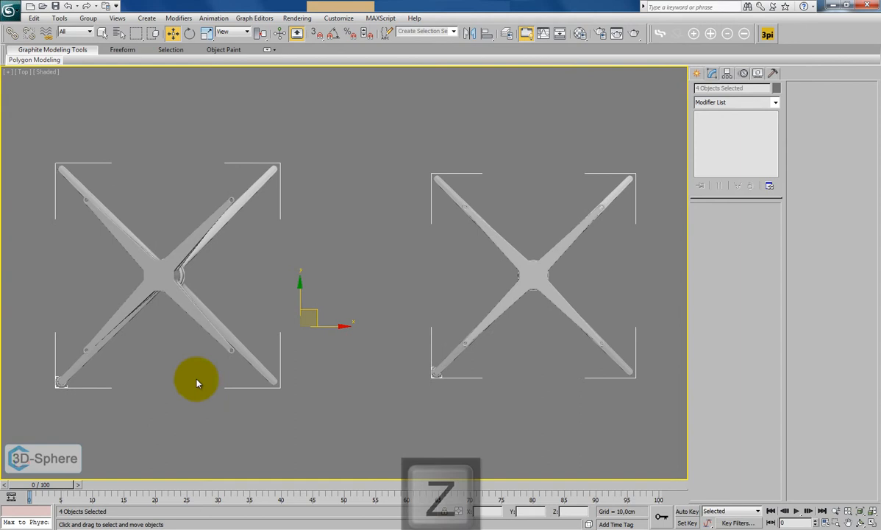
- Copy the chair base's foot along X to the end of the neighbouring leg and fine-tune the copy's position
{"action": "left_click", "coordinate": [105, 381]}
{"action": "left_click", "coordinate": [96, 383]}
{"action": "left_click_drag", "start_coordinate": [123, 382], "coordinate": [340, 384], "text": "shift"}
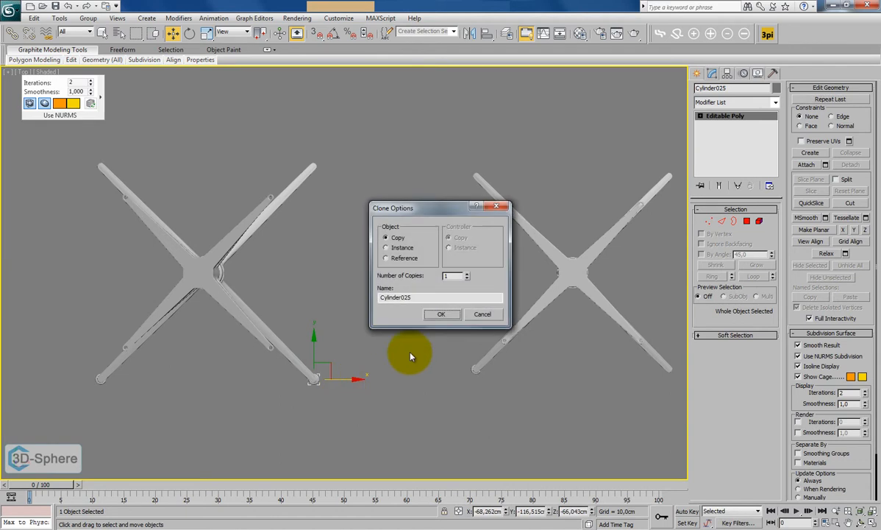
{"action": "left_click", "coordinate": [438, 314]}
{"action": "middle_click_drag", "start_coordinate": [370, 374], "coordinate": [348, 359]}
{"action": "scroll", "coordinate": [349, 358], "scroll_direction": "up", "scroll_amount": 4}
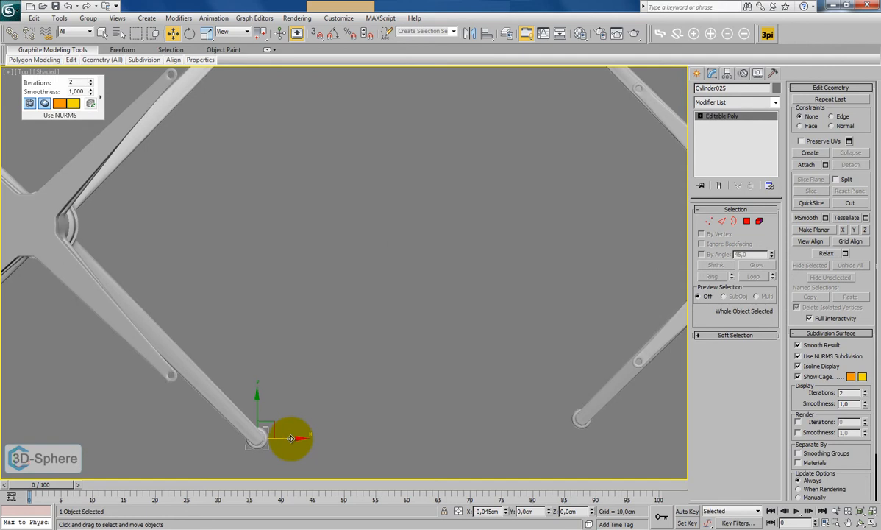
{"action": "scroll", "coordinate": [233, 420], "scroll_direction": "down", "scroll_amount": 4}
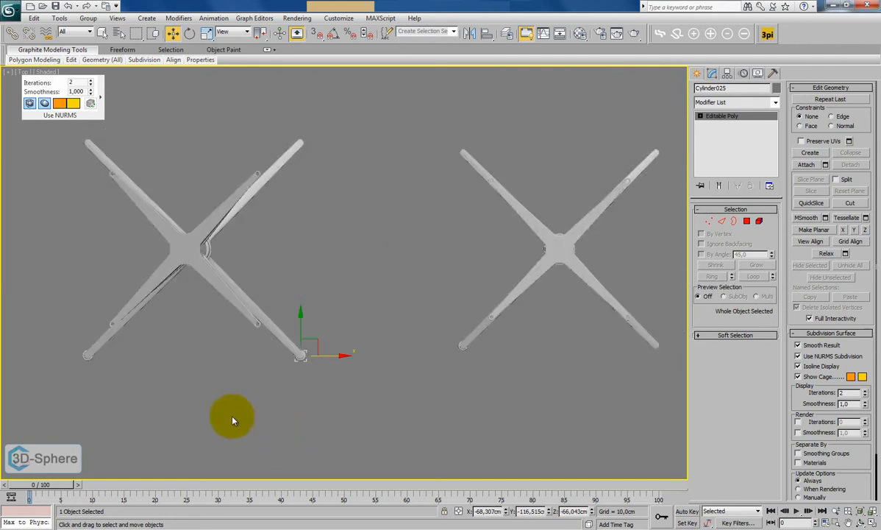
- Copy both feet of the chair base about 42.6 cm along Y to the ends of the two opposite legs
{"action": "left_click", "coordinate": [86, 360], "text": "ctrl"}
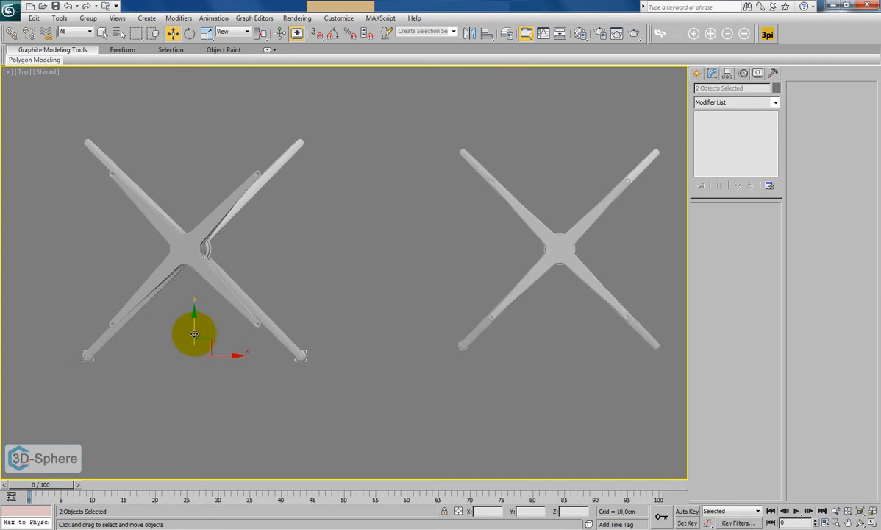
{"action": "left_click_drag", "start_coordinate": [194, 334], "coordinate": [191, 125]}
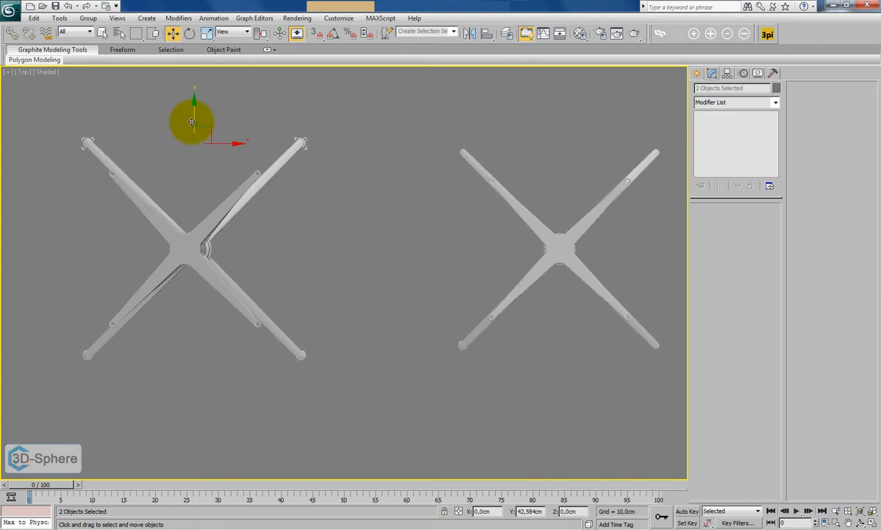
{"action": "key", "text": "ctrl+v"}
{"action": "left_click", "coordinate": [444, 317]}
- Copy the ottoman base's foot about 38.9 cm along X to the end of the neighbouring leg
{"action": "left_click", "coordinate": [470, 353]}
{"action": "middle_click_drag", "start_coordinate": [470, 353], "coordinate": [432, 376]}
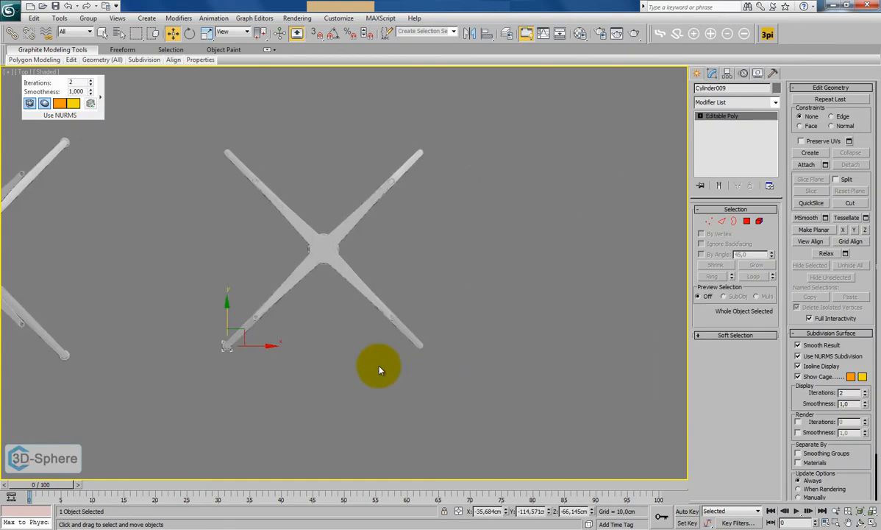
{"action": "left_click_drag", "start_coordinate": [249, 349], "coordinate": [457, 361], "text": "shift"}
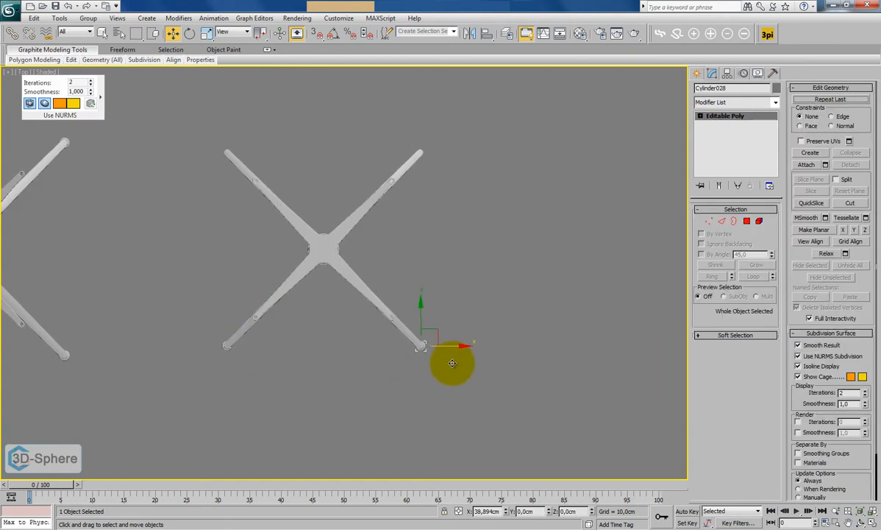
{"action": "left_click", "coordinate": [446, 314]}
{"action": "scroll", "coordinate": [404, 358], "scroll_direction": "up", "scroll_amount": 4}
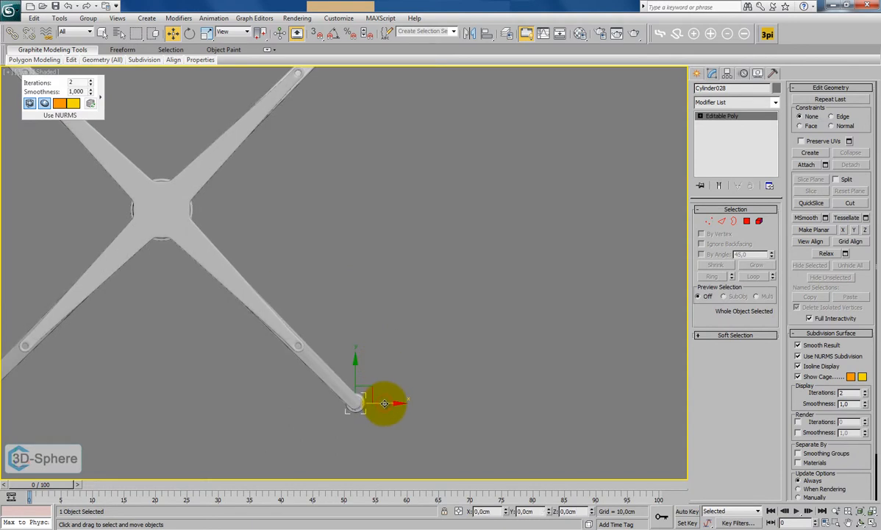
{"action": "middle_click_drag", "start_coordinate": [320, 407], "coordinate": [329, 403]}
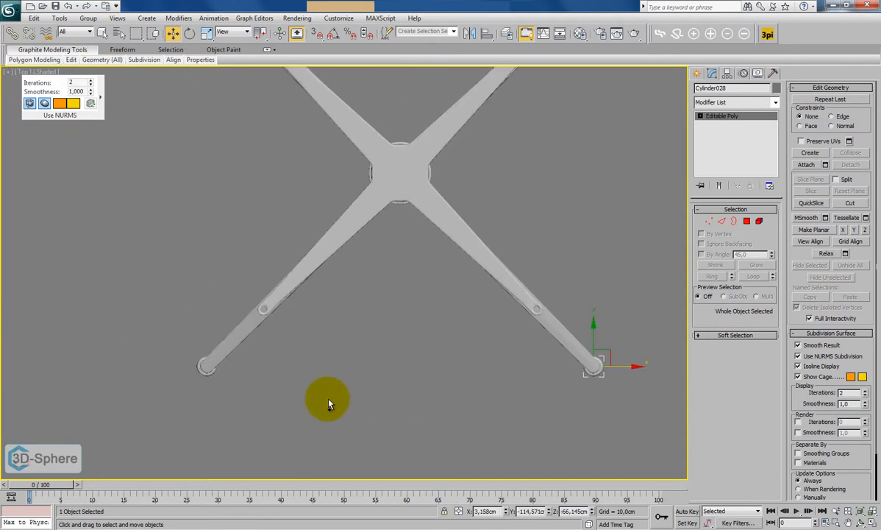
- Select both feet of the ottoman base and copy them along Y to the ends of the two opposite legs
{"action": "left_click", "coordinate": [205, 372], "text": "ctrl"}
{"action": "middle_click_drag", "start_coordinate": [345, 442], "coordinate": [369, 369]}
{"action": "left_click_drag", "start_coordinate": [186, 315], "coordinate": [301, 406], "text": "alt"}
{"action": "left_click", "coordinate": [200, 386], "text": "ctrl"}
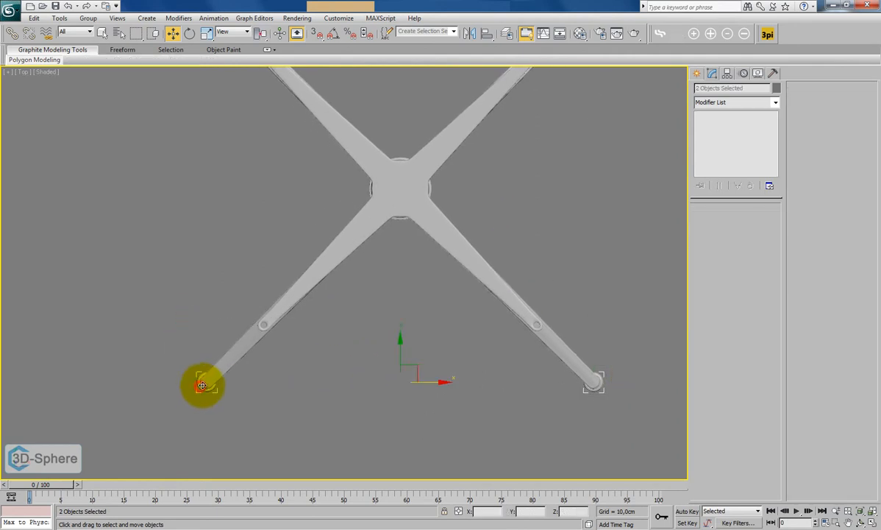
{"action": "scroll", "coordinate": [346, 369], "scroll_direction": "down", "scroll_amount": 4}
{"action": "left_click_drag", "start_coordinate": [374, 307], "coordinate": [379, 114]}
{"action": "left_click", "coordinate": [454, 316]}
{"action": "middle_click_drag", "start_coordinate": [447, 208], "coordinate": [455, 328]}
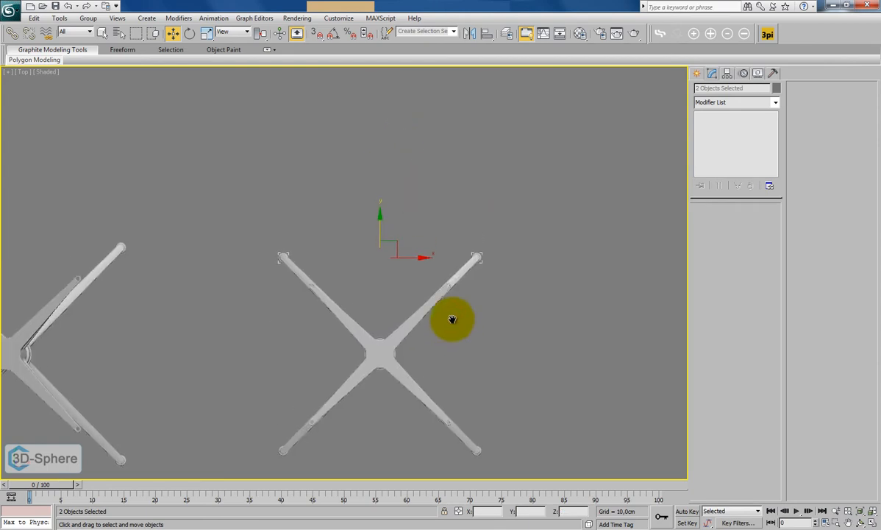
{"action": "scroll", "coordinate": [395, 286], "scroll_direction": "up", "scroll_amount": 2}
{"action": "scroll", "coordinate": [395, 287], "scroll_direction": "down", "scroll_amount": 5}
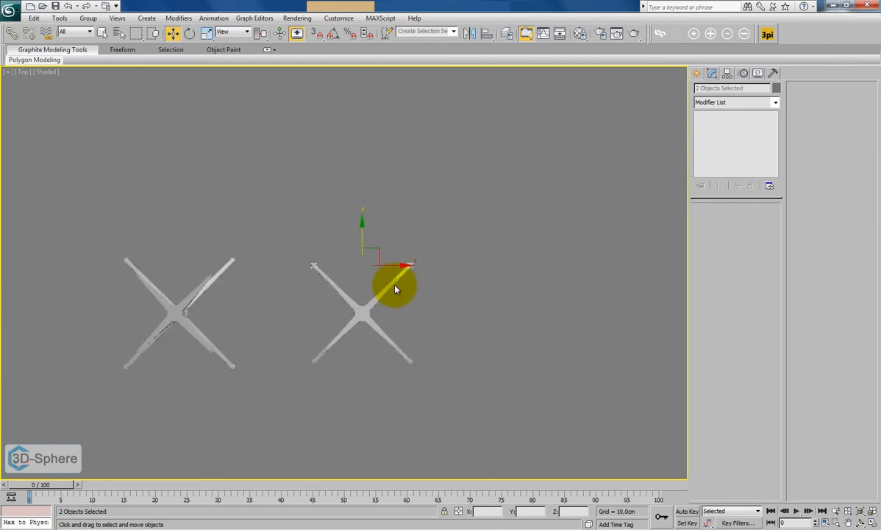
- Switch the viewport back to the perspective view
{"action": "key", "text": "c"}
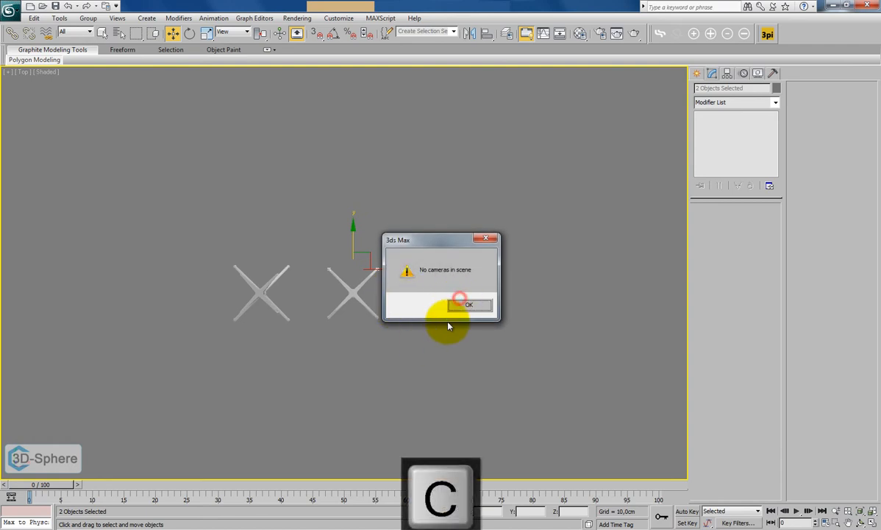
{"action": "left_click", "coordinate": [456, 304]}
{"action": "key", "text": "p"}
{"action": "right_click", "coordinate": [432, 321]}
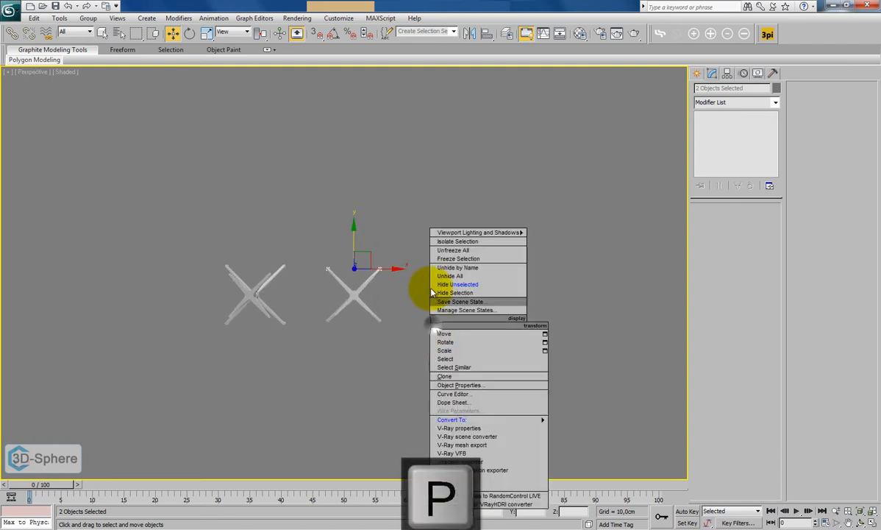
{"action": "left_click", "coordinate": [445, 275]}
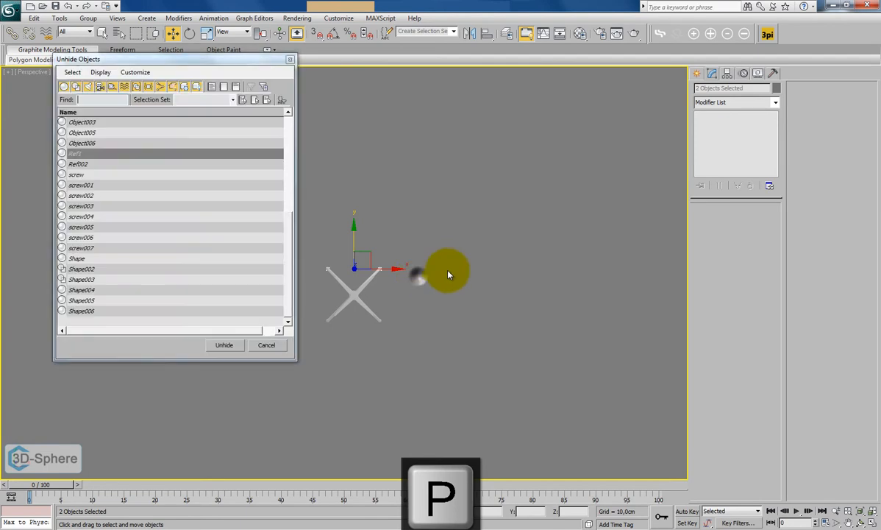
{"action": "left_click", "coordinate": [289, 59]}
- Unhide all hidden objects in the scene
{"action": "right_click", "coordinate": [423, 198]}
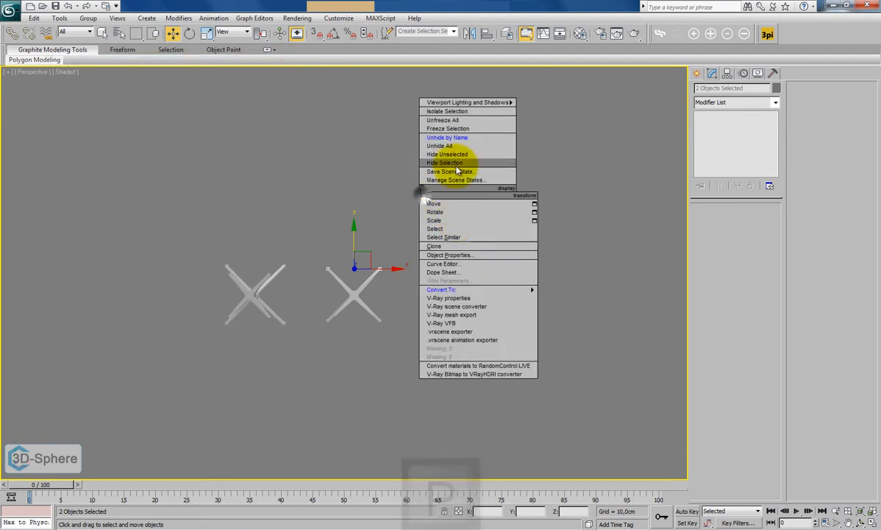
{"action": "left_click", "coordinate": [482, 161]}
{"action": "middle_click_drag", "start_coordinate": [424, 309], "coordinate": [447, 226], "text": "alt"}
- Delete the reference image plane behind the ottoman, keeping the one behind the lounge chair
{"action": "left_click", "coordinate": [439, 177]}
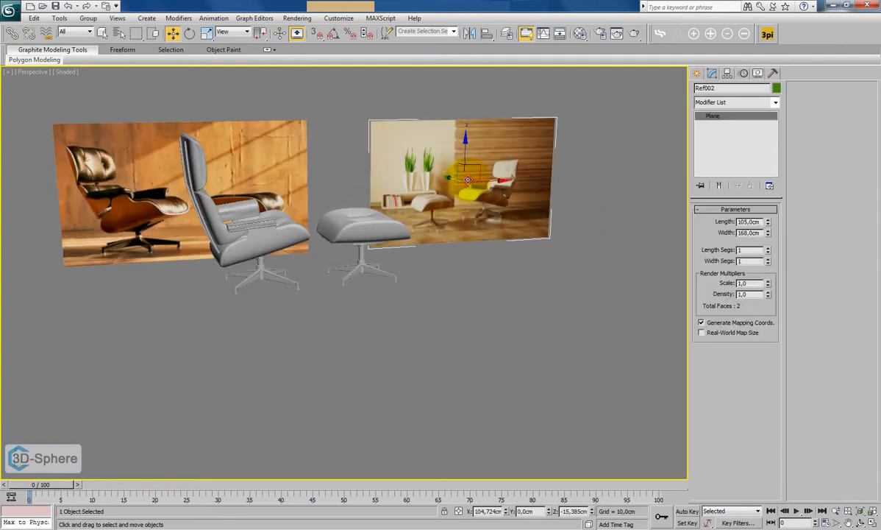
{"action": "key", "text": "alt+h"}
{"action": "key", "text": "Delete"}
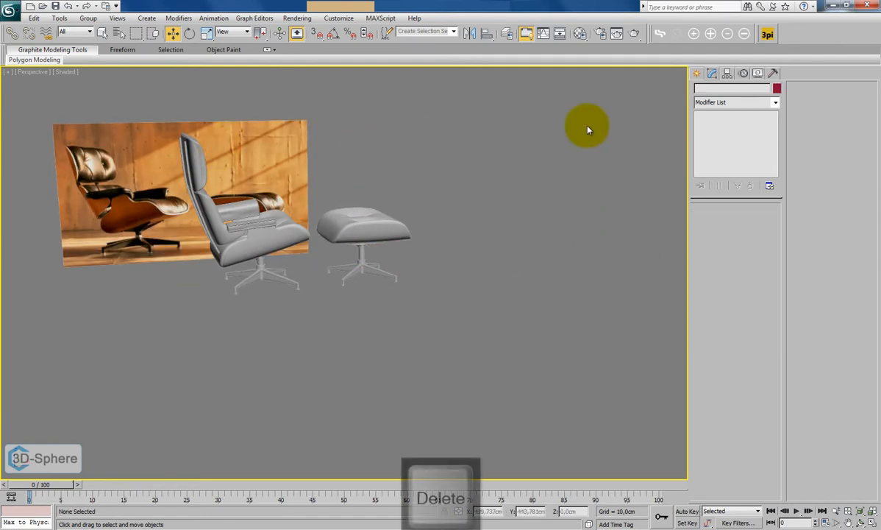
- Create a floor plane around the chair and ottoman and set its length and width to 2000 cm each
{"action": "left_click", "coordinate": [701, 74]}
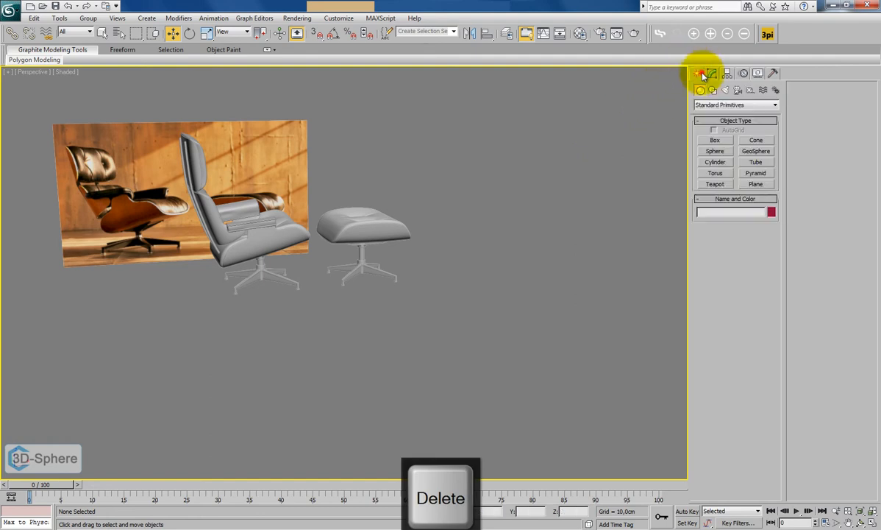
{"action": "left_click", "coordinate": [755, 184]}
{"action": "middle_click_drag", "start_coordinate": [385, 239], "coordinate": [327, 224], "text": "alt"}
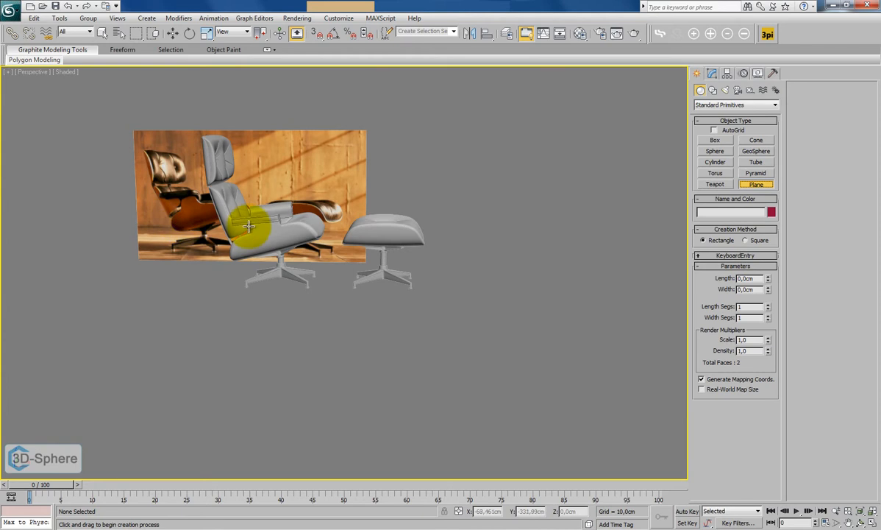
{"action": "scroll", "coordinate": [251, 230], "scroll_direction": "up", "scroll_amount": 5}
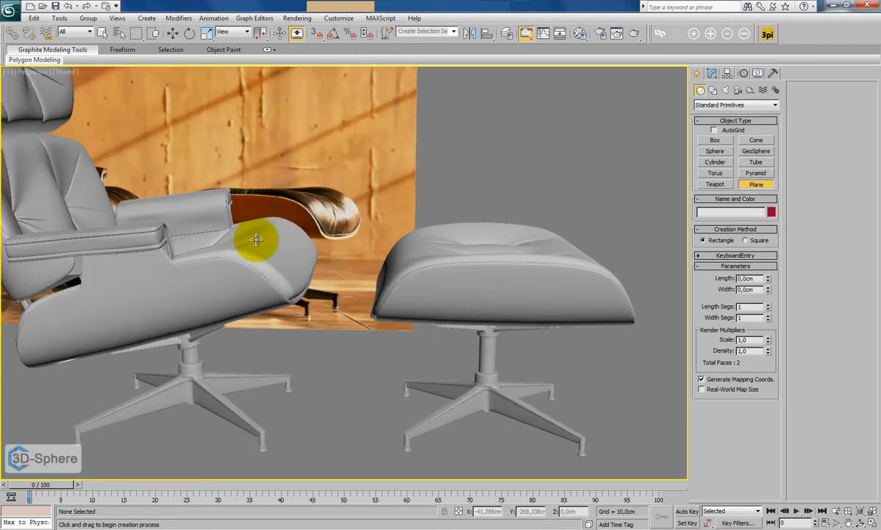
{"action": "scroll", "coordinate": [255, 238], "scroll_direction": "down", "scroll_amount": 8}
{"action": "middle_click_drag", "start_coordinate": [291, 212], "coordinate": [338, 284], "text": "alt"}
{"action": "left_click_drag", "start_coordinate": [498, 212], "coordinate": [10, 343]}
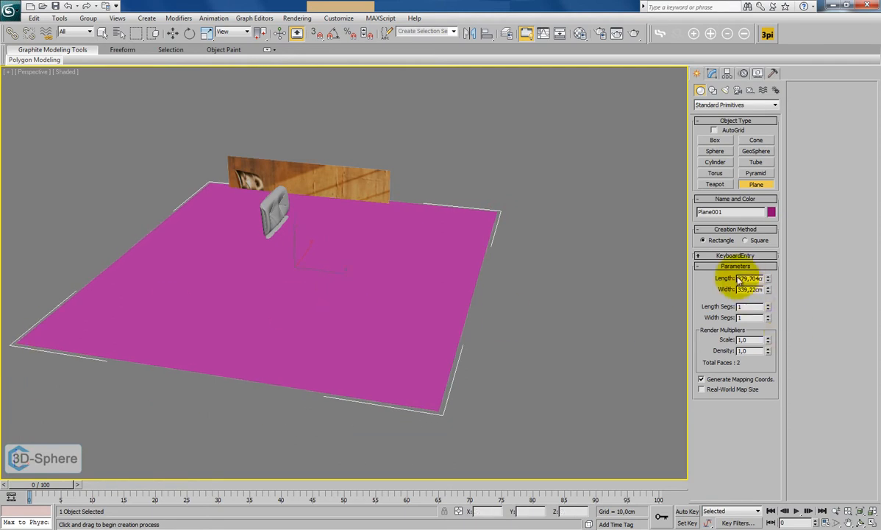
{"action": "type", "text": "2000"}
{"action": "key", "text": "Tab"}
{"action": "type", "text": "2000"}
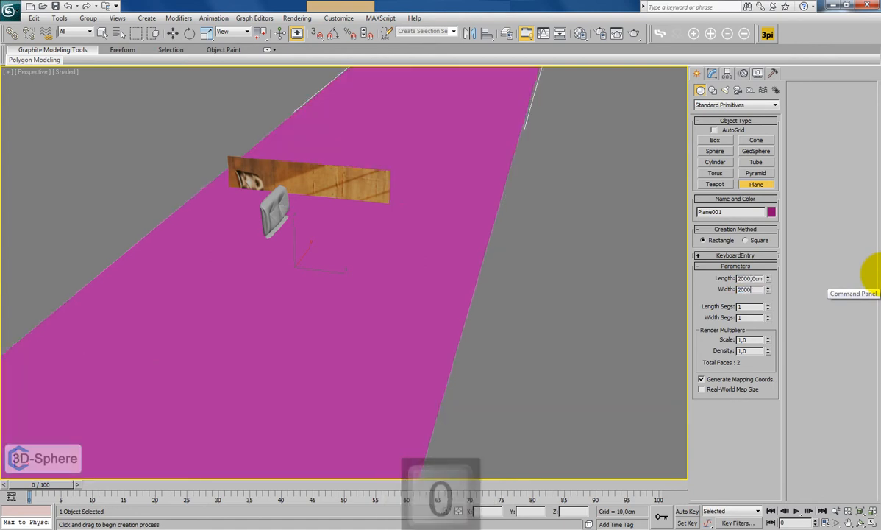
{"action": "key", "text": "Tab"}
{"action": "left_click", "coordinate": [368, 295]}
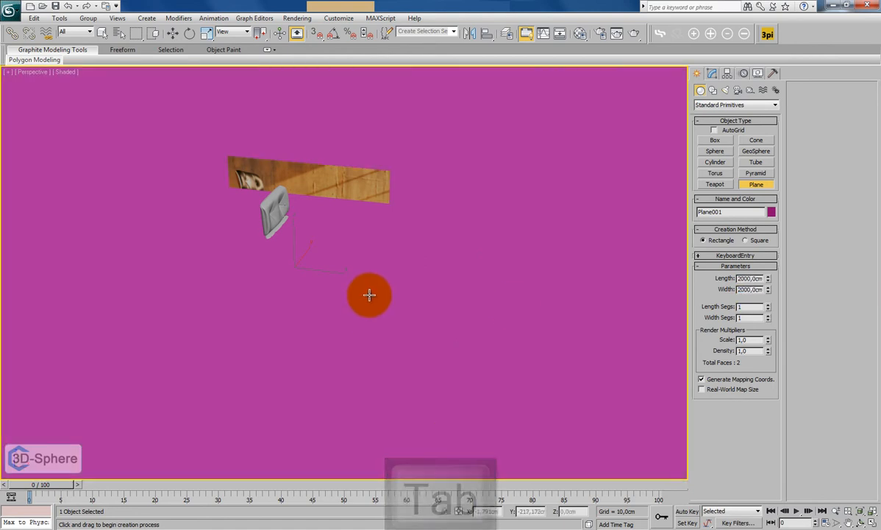
- Lower the floor plane vertically in the left view until it sits just under the chair's feet
{"action": "key", "text": "c"}
{"action": "left_click", "coordinate": [467, 305]}
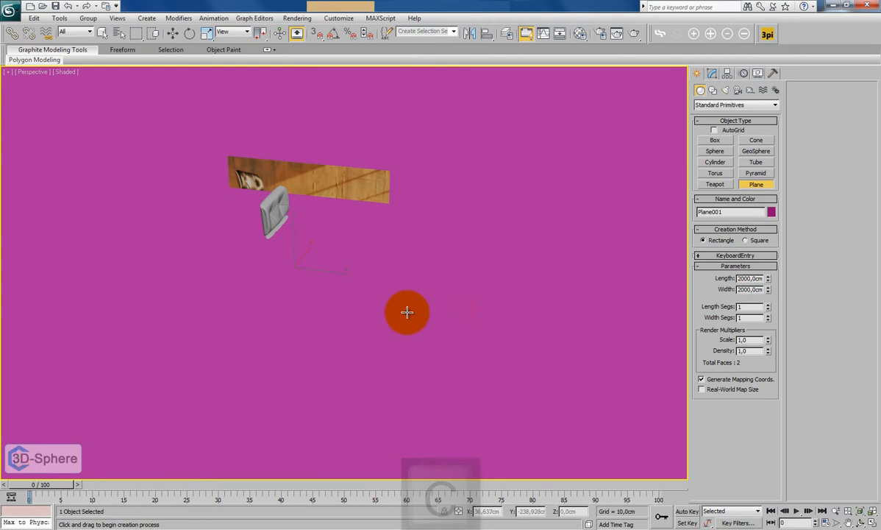
{"action": "key", "text": "l"}
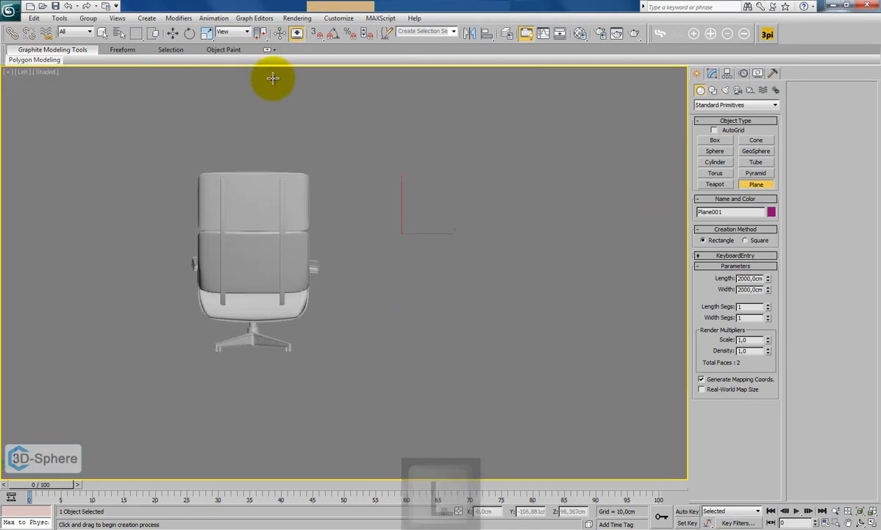
{"action": "key", "text": "F4"}
{"action": "left_click", "coordinate": [171, 33]}
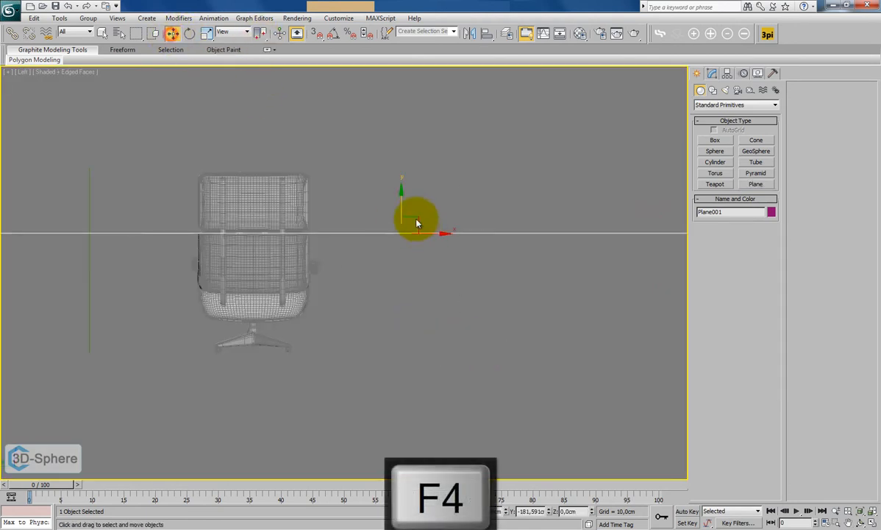
{"action": "left_click_drag", "start_coordinate": [400, 202], "coordinate": [379, 325]}
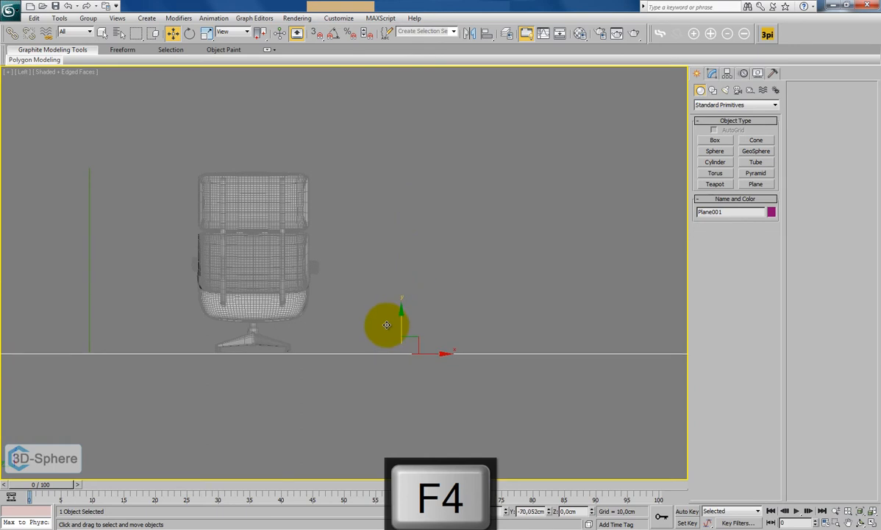
{"action": "middle_click_drag", "start_coordinate": [364, 321], "coordinate": [369, 314]}
{"action": "scroll", "coordinate": [368, 314], "scroll_direction": "up", "scroll_amount": 4}
{"action": "left_click_drag", "start_coordinate": [594, 336], "coordinate": [354, 340]}
{"action": "scroll", "coordinate": [324, 339], "scroll_direction": "up", "scroll_amount": 4}
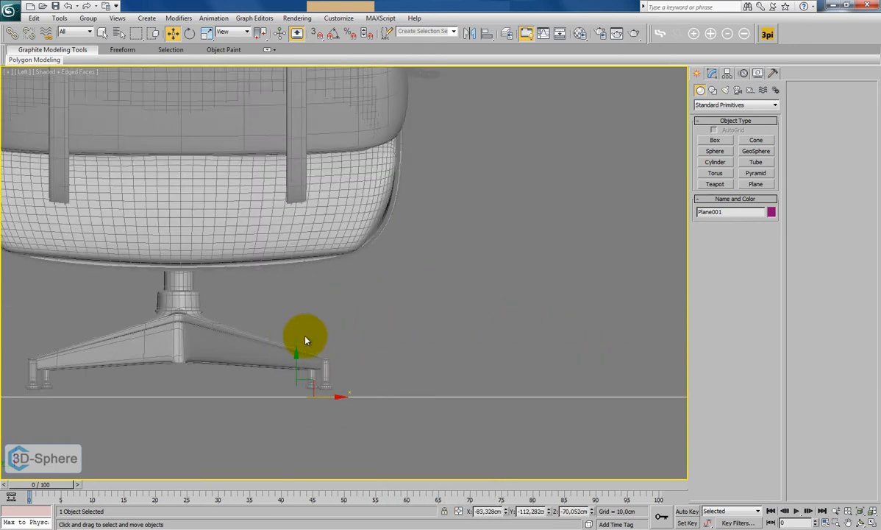
{"action": "left_click_drag", "start_coordinate": [292, 360], "coordinate": [294, 351]}
{"action": "left_click", "coordinate": [385, 331]}
- Return to the perspective view and turn off the edged-faces display
{"action": "key", "text": "p"}
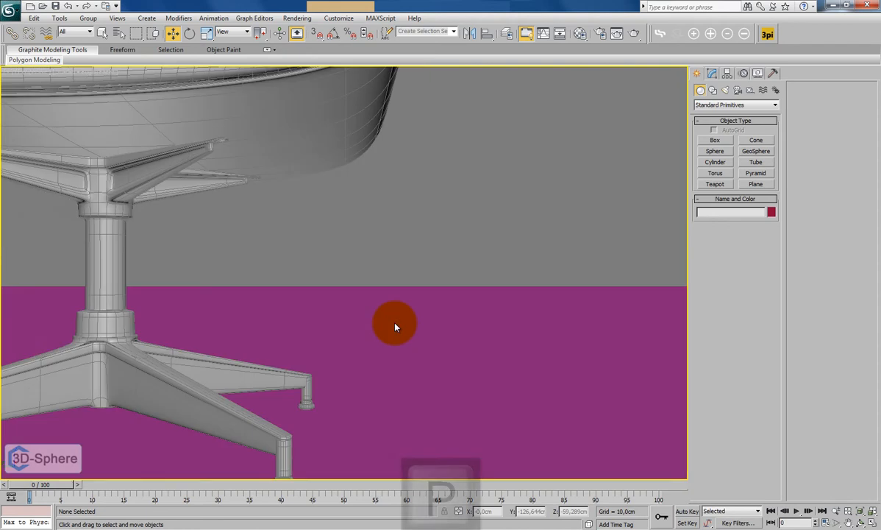
{"action": "scroll", "coordinate": [395, 327], "scroll_direction": "down", "scroll_amount": 5}
{"action": "mouse_move", "coordinate": [395, 327]}
{"action": "middle_mouse_down", "text": "alt"}
{"action": "mouse_move", "coordinate": [374, 321]}
{"action": "mouse_move", "coordinate": [298, 335]}
{"action": "mouse_move", "coordinate": [332, 329]}
{"action": "mouse_move", "coordinate": [324, 260]}
{"action": "mouse_move", "coordinate": [323, 299]}
{"action": "middle_mouse_up", "text": "alt"}
{"action": "scroll", "coordinate": [324, 260], "scroll_direction": "down", "scroll_amount": 5}
{"action": "key", "text": "F4"}
- Move the reference image plane along X so it stands beside the chair instead of behind it
{"action": "left_click", "coordinate": [332, 210]}
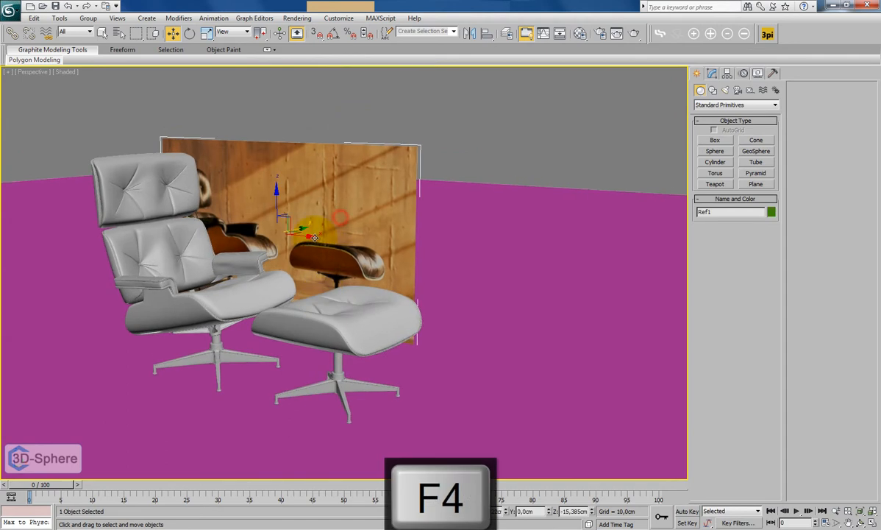
{"action": "left_click_drag", "start_coordinate": [310, 237], "coordinate": [421, 248]}
{"action": "scroll", "coordinate": [329, 275], "scroll_direction": "up", "scroll_amount": 3}
{"action": "middle_click_drag", "start_coordinate": [328, 276], "coordinate": [350, 260]}
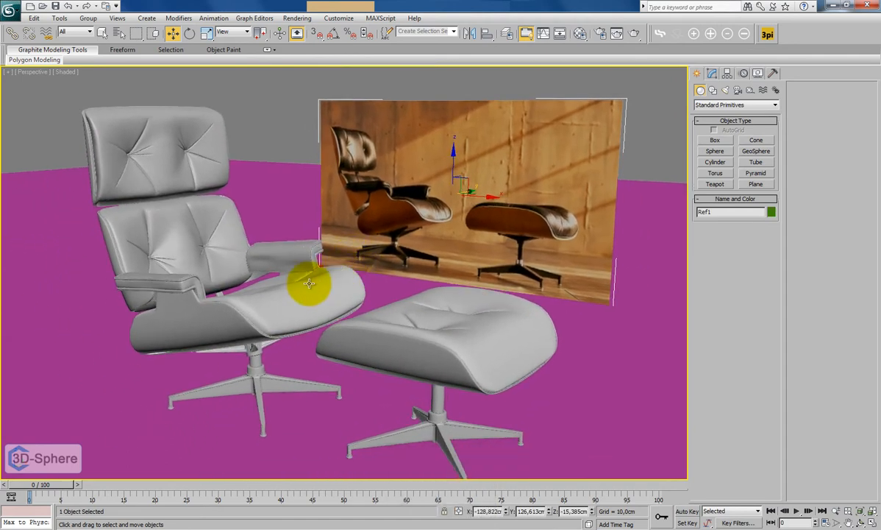
- Frame the chair, ottoman and reference image together and create a camera from the perspective view
{"action": "middle_click_drag", "start_coordinate": [281, 287], "coordinate": [299, 291], "text": "alt"}
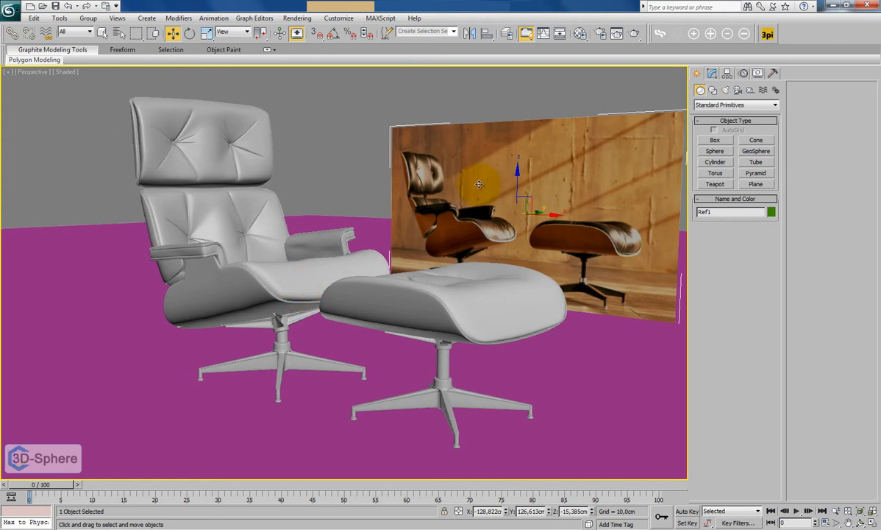
{"action": "left_click", "coordinate": [298, 18]}
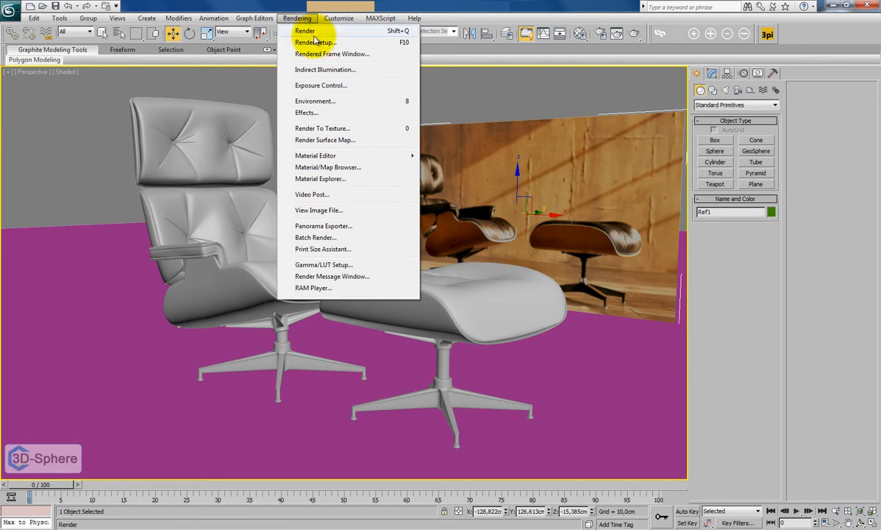
{"action": "left_click", "coordinate": [187, 6]}
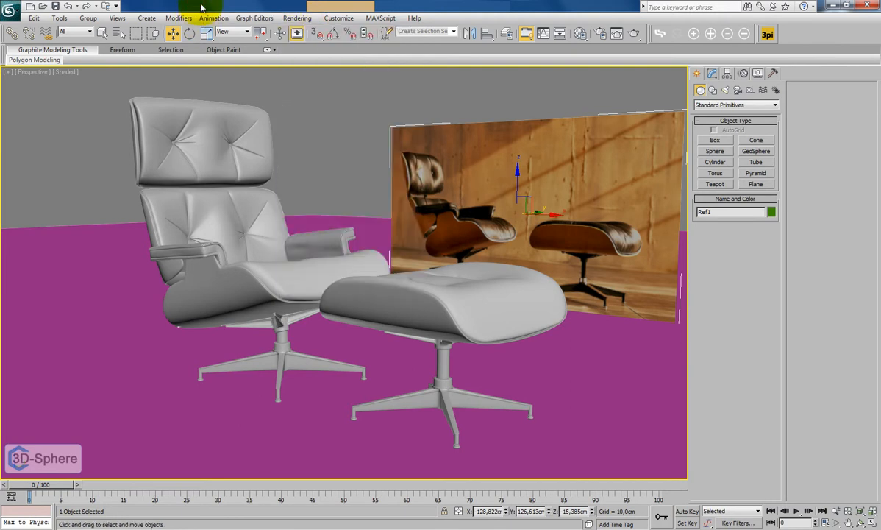
{"action": "key", "text": "ctrl+c"}
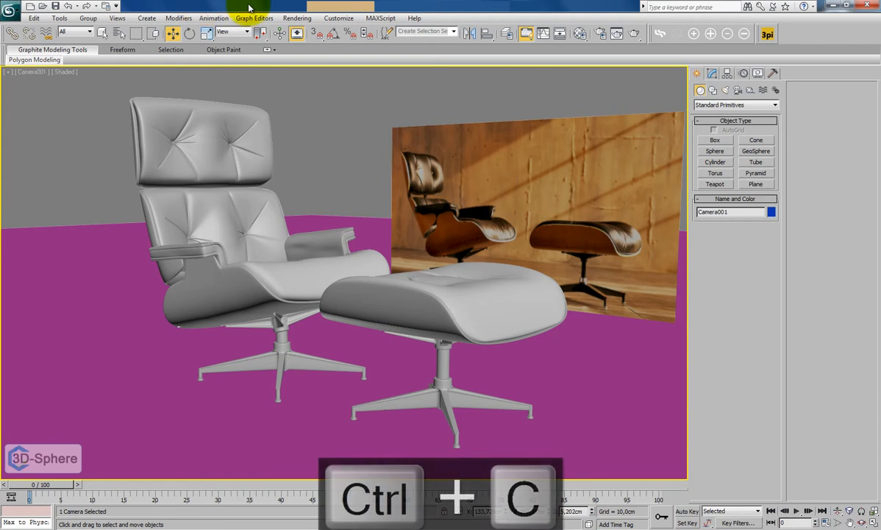
- Set the render output width to 1024 and show the safe frames in the camera view
{"action": "left_click", "coordinate": [297, 17]}
{"action": "left_click", "coordinate": [317, 44]}
{"action": "double_click", "coordinate": [288, 240]}
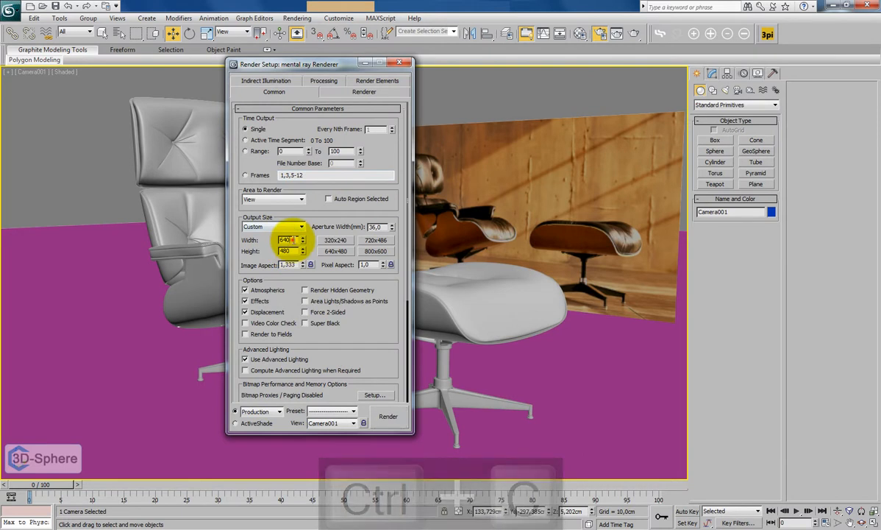
{"action": "type", "text": "1024"}
{"action": "key", "text": "Tab"}
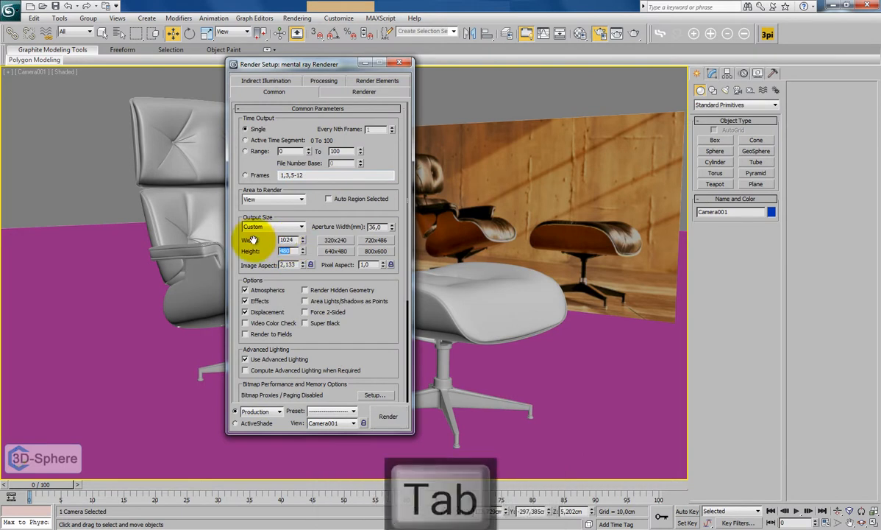
{"action": "left_click", "coordinate": [398, 62]}
{"action": "left_click", "coordinate": [33, 71]}
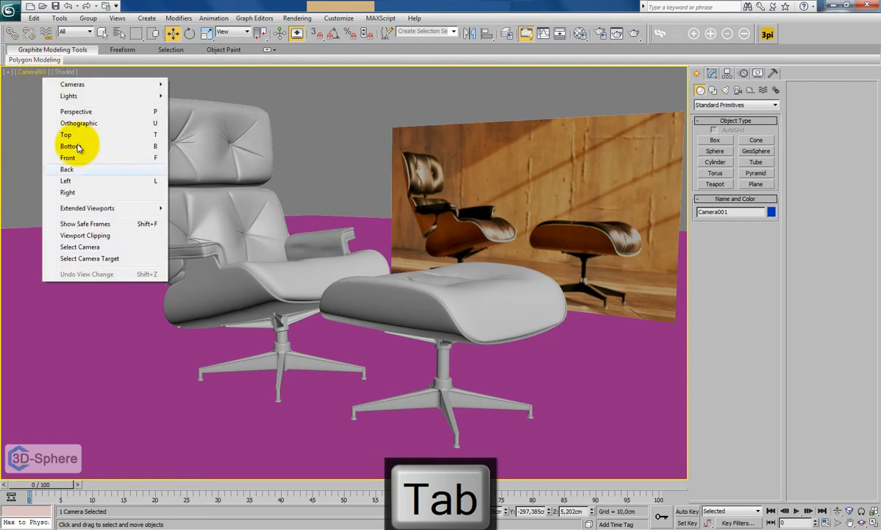
{"action": "left_click", "coordinate": [81, 229]}
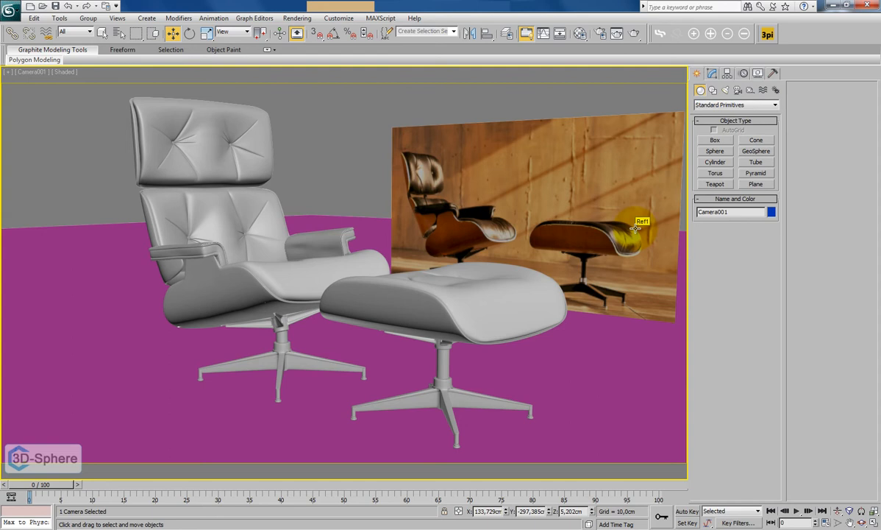
- Examine how the floor plane, reference image, furniture and camera are arranged, orbiting the scene in the perspective view
{"action": "left_click", "coordinate": [585, 201]}
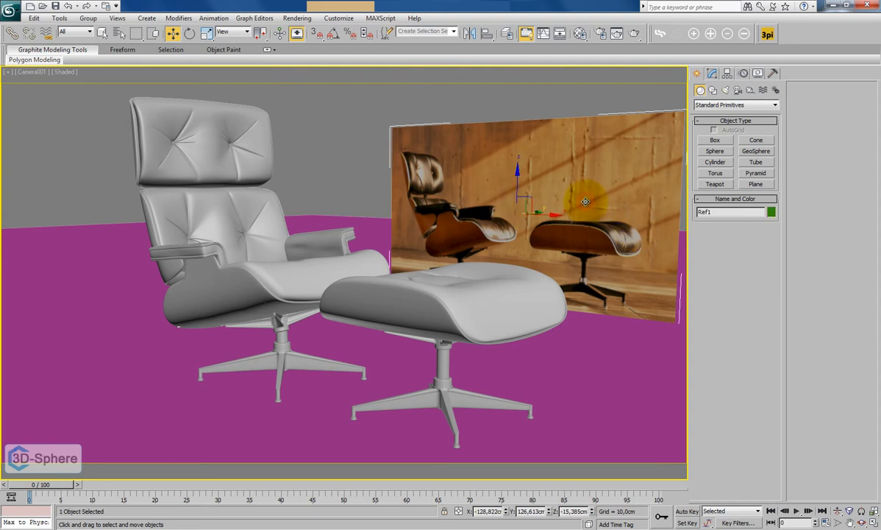
{"action": "left_click", "coordinate": [571, 368]}
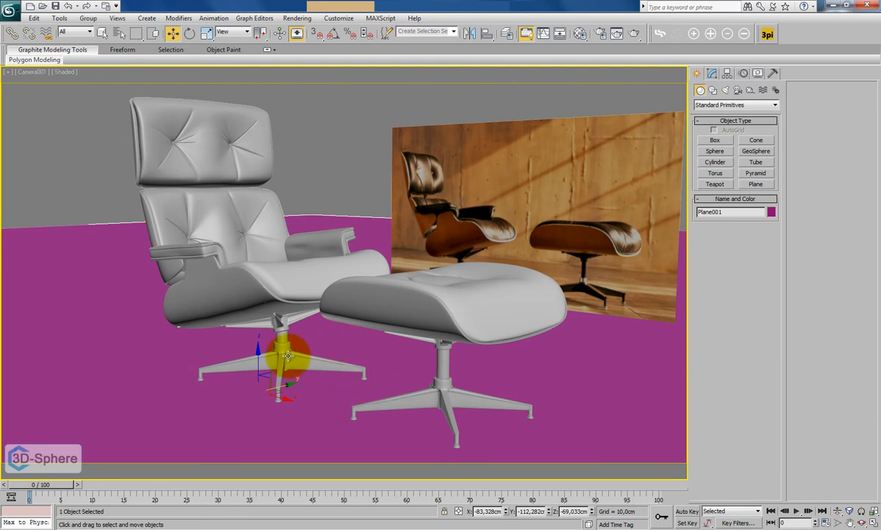
{"action": "left_click", "coordinate": [482, 167]}
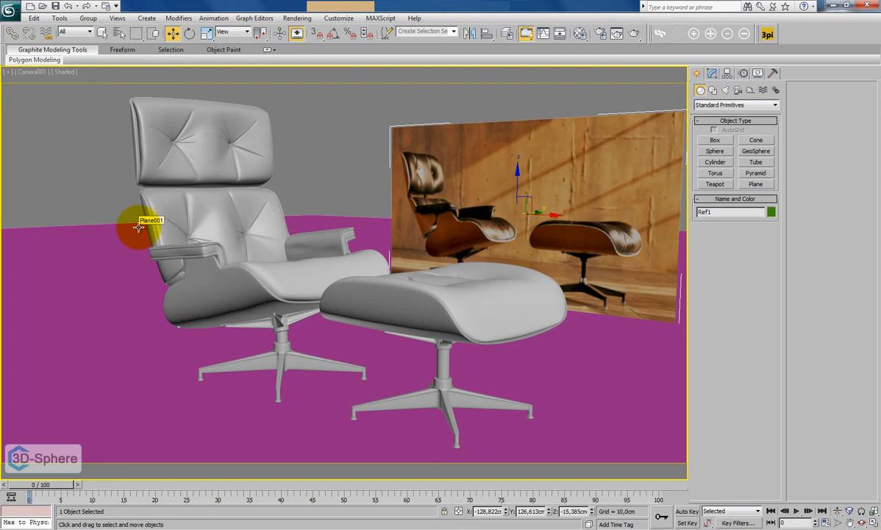
{"action": "key", "text": "p"}
{"action": "scroll", "coordinate": [149, 227], "scroll_direction": "up", "scroll_amount": 4}
{"action": "middle_click_drag", "start_coordinate": [183, 250], "coordinate": [194, 297], "text": "alt"}
{"action": "scroll", "coordinate": [193, 297], "scroll_direction": "up", "scroll_amount": 2}
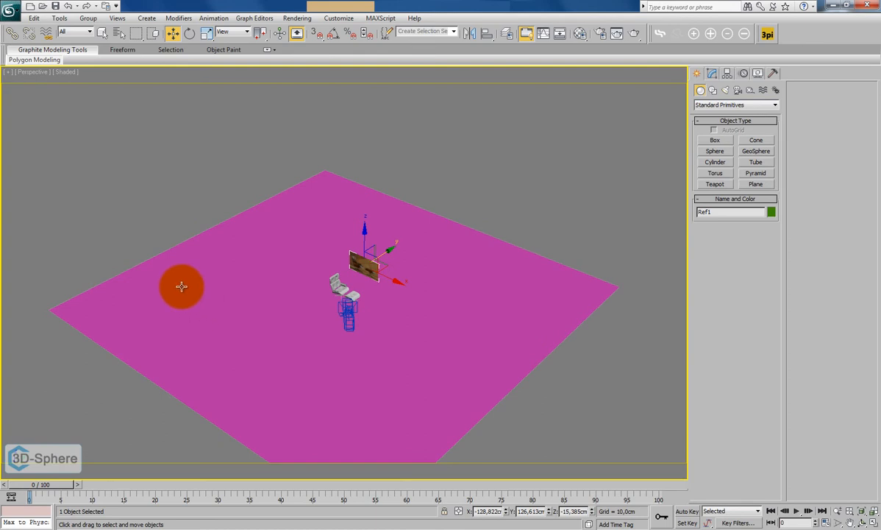
{"action": "scroll", "coordinate": [182, 286], "scroll_direction": "up", "scroll_amount": 4}
{"action": "scroll", "coordinate": [181, 286], "scroll_direction": "down", "scroll_amount": 2}
{"action": "scroll", "coordinate": [181, 286], "scroll_direction": "up", "scroll_amount": 2}
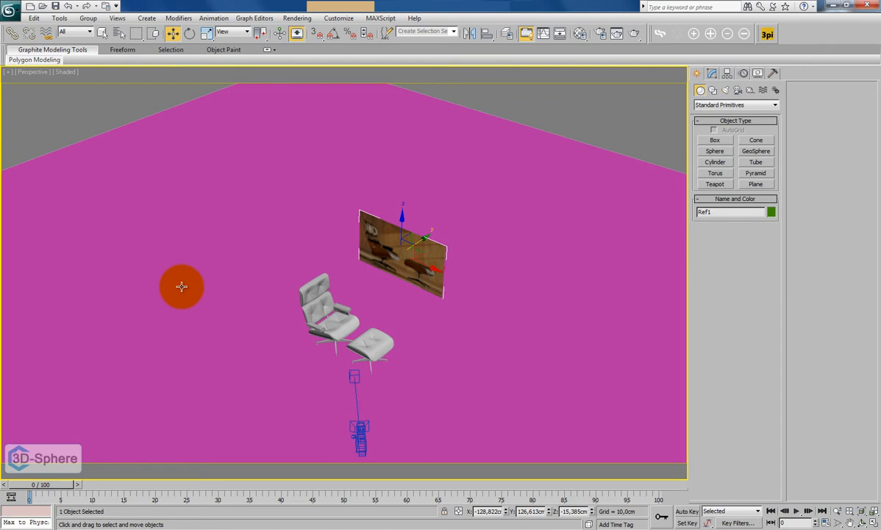
{"action": "middle_click_drag", "start_coordinate": [182, 286], "coordinate": [262, 319], "text": "alt"}
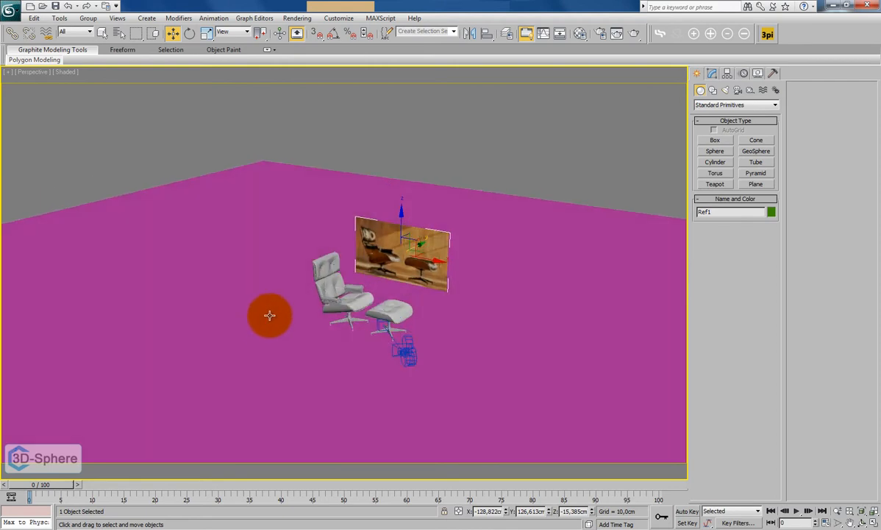
{"action": "scroll", "coordinate": [267, 324], "scroll_direction": "down", "scroll_amount": 5}
{"action": "scroll", "coordinate": [267, 324], "scroll_direction": "up", "scroll_amount": 2}
- Reduce the floor plane to 1440 cm long and 700 cm wide while looking through the camera
{"action": "left_click", "coordinate": [487, 323]}
{"action": "key", "text": "c"}
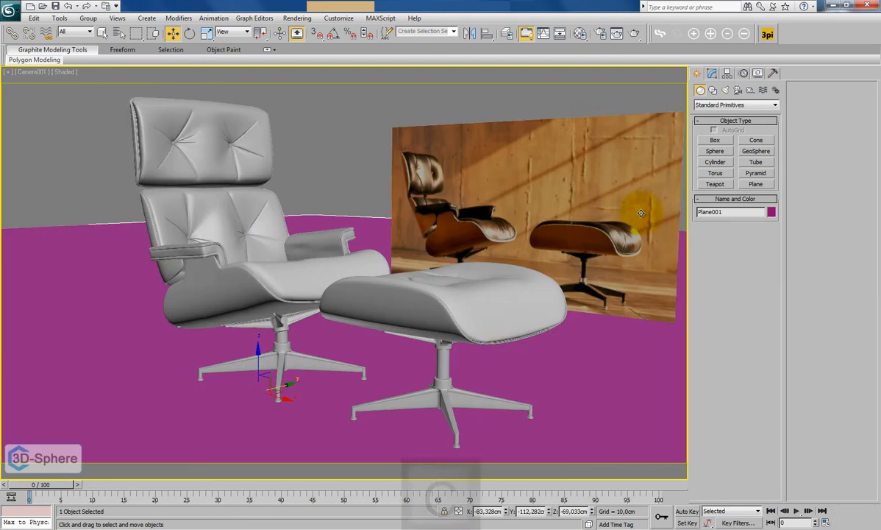
{"action": "left_click", "coordinate": [712, 73]}
{"action": "left_click_drag", "start_coordinate": [769, 234], "coordinate": [769, 270]}
{"action": "left_click_drag", "start_coordinate": [768, 223], "coordinate": [765, 246]}
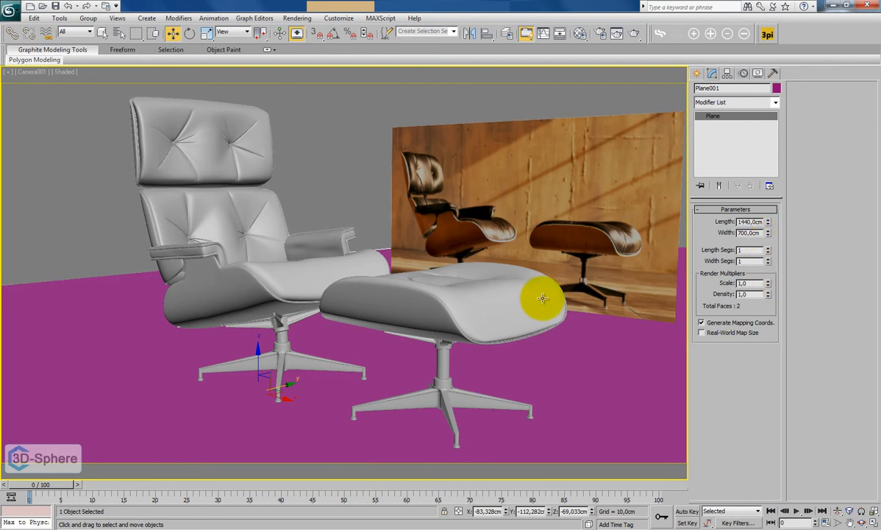
- Rotate the floor plane about 47° around Z in the top view so its length follows the camera's viewing direction
{"action": "key", "text": "t"}
{"action": "key", "text": "z"}
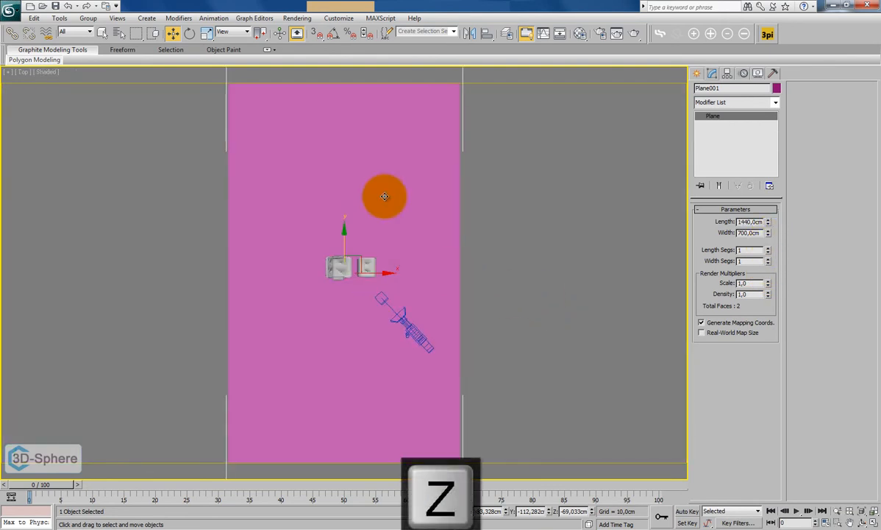
{"action": "left_click", "coordinate": [190, 31]}
{"action": "left_click_drag", "start_coordinate": [400, 270], "coordinate": [262, 195]}
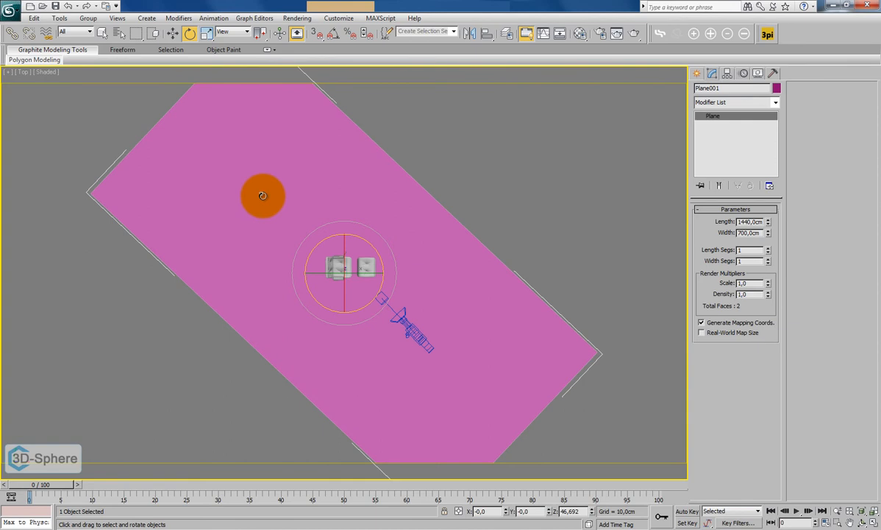
{"action": "key", "text": "c"}
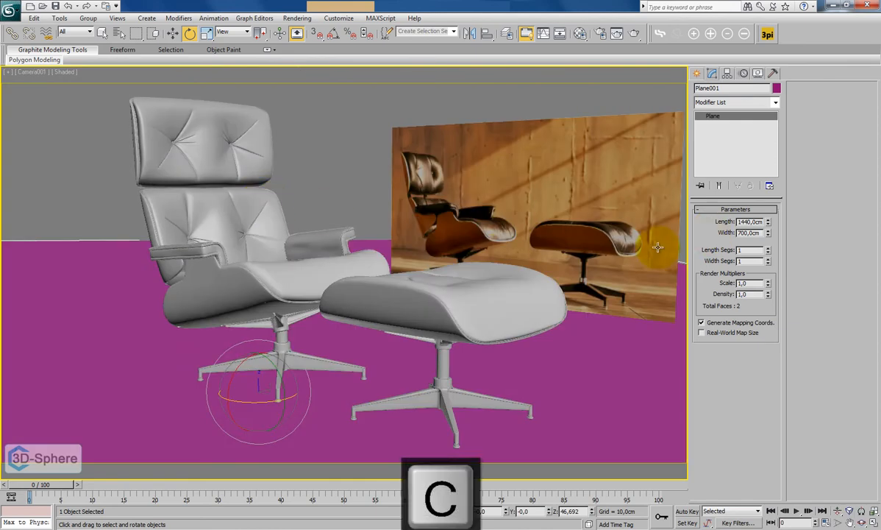
{"action": "key", "text": "p"}
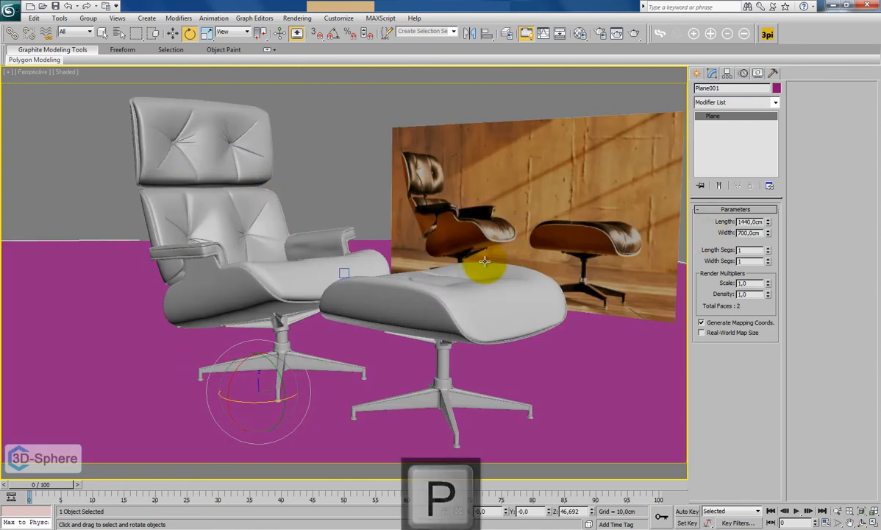
{"action": "scroll", "coordinate": [485, 261], "scroll_direction": "down", "scroll_amount": 10}
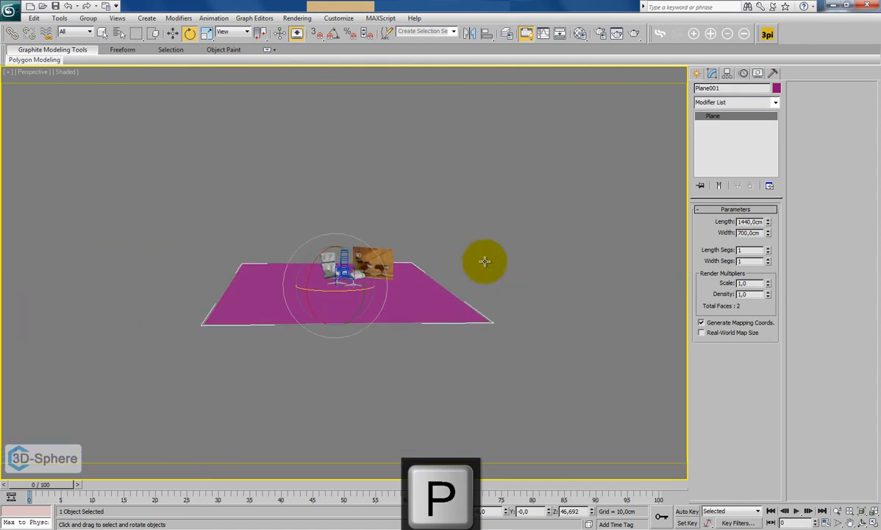
- Try to reset the floor plane's transform with Reset XForm and convert it to an Editable Poly
{"action": "middle_click_drag", "start_coordinate": [485, 285], "coordinate": [386, 286], "text": "alt"}
{"action": "left_click", "coordinate": [172, 33]}
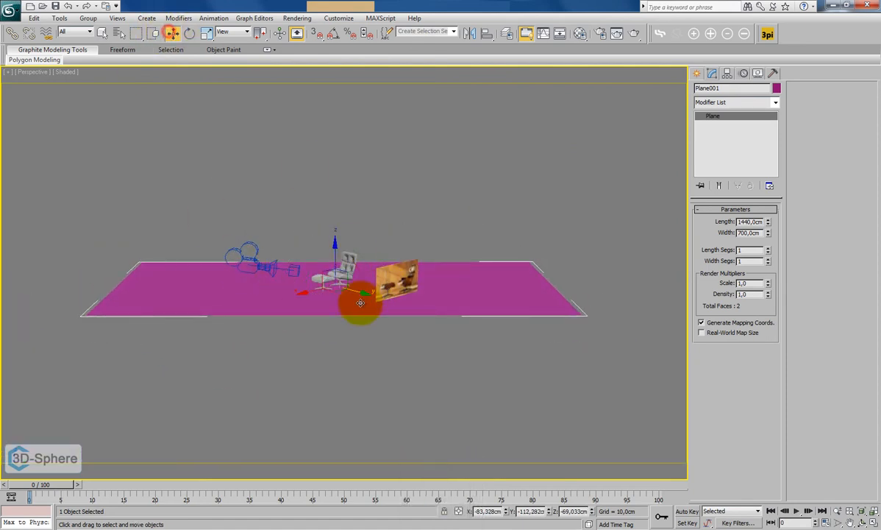
{"action": "middle_click_drag", "start_coordinate": [362, 295], "coordinate": [515, 225], "text": "alt"}
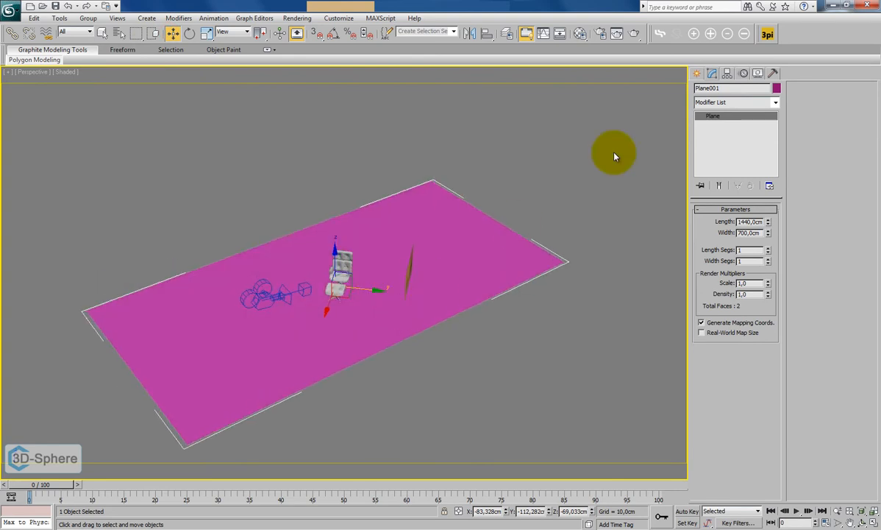
{"action": "left_click", "coordinate": [774, 74]}
{"action": "left_click", "coordinate": [735, 203]}
{"action": "left_click", "coordinate": [728, 262]}
{"action": "right_click", "coordinate": [443, 252]}
{"action": "mouse_move", "coordinate": [501, 346]}
{"action": "left_click", "coordinate": [571, 350]}
- Set the Move tool's reference coordinate system to Local for the floor plane
{"action": "middle_click_drag", "start_coordinate": [449, 279], "coordinate": [423, 267], "text": "alt"}
{"action": "left_click", "coordinate": [223, 32]}
{"action": "left_click", "coordinate": [234, 70]}
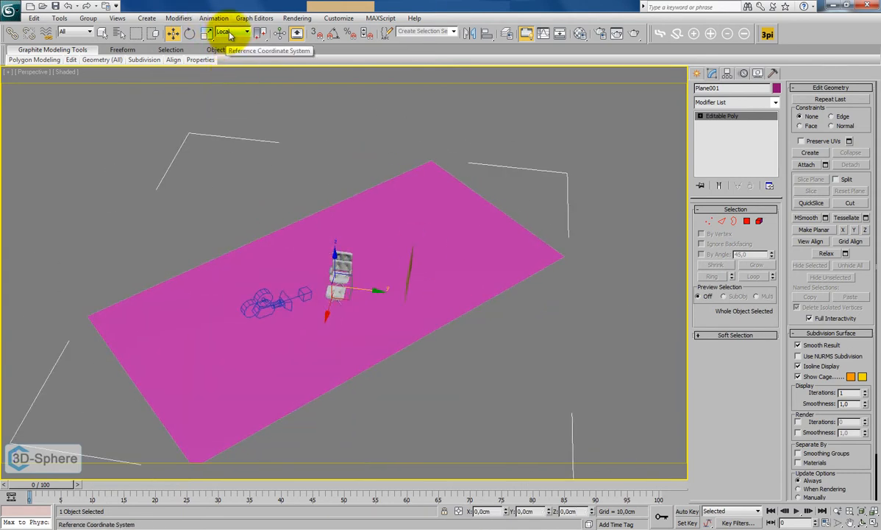
- Undo the floor plane's Editable Poly conversion and delete its XForm modifier
{"action": "left_click", "coordinate": [68, 7]}
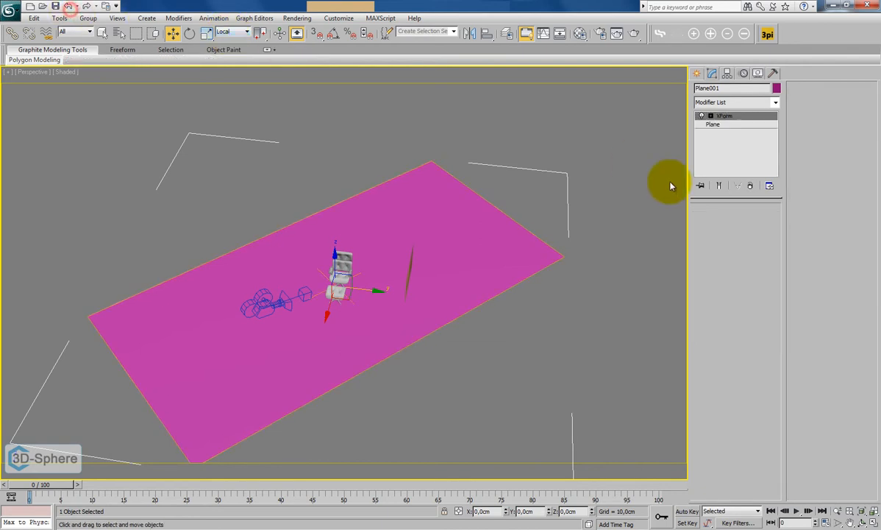
{"action": "left_click", "coordinate": [752, 187]}
{"action": "middle_click_drag", "start_coordinate": [488, 326], "coordinate": [578, 329], "text": "alt"}
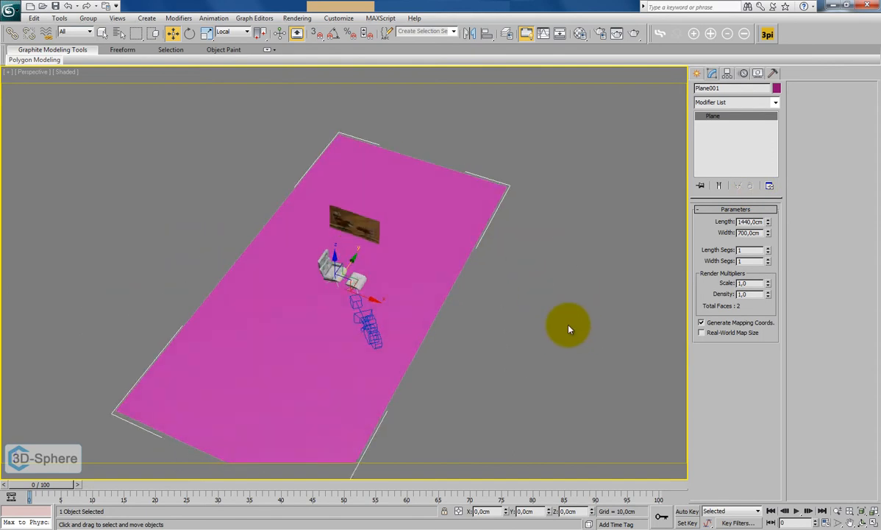
- Rotate the floor plane about 49° around Z in the top view and check it through the camera
{"action": "key", "text": "t"}
{"action": "key", "text": "z"}
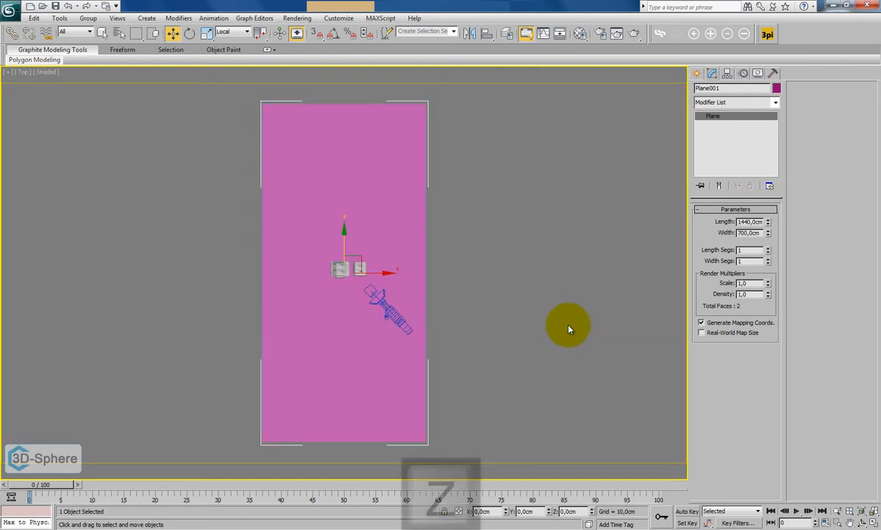
{"action": "left_click", "coordinate": [189, 33]}
{"action": "left_click_drag", "start_coordinate": [348, 268], "coordinate": [418, 244]}
{"action": "key", "text": "c"}
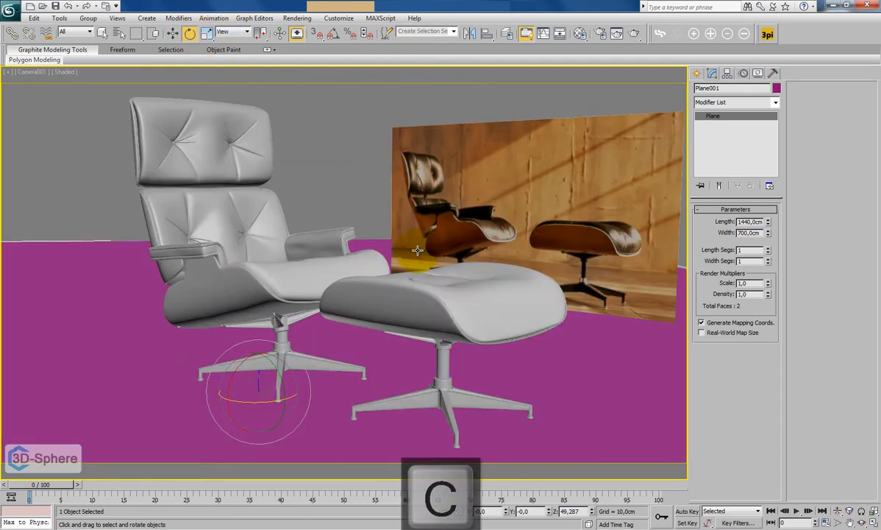
- Move the floor plane along its local Y axis so most of its length extends behind the furniture and reference image
{"action": "key", "text": "p"}
{"action": "scroll", "coordinate": [418, 251], "scroll_direction": "down", "scroll_amount": 5}
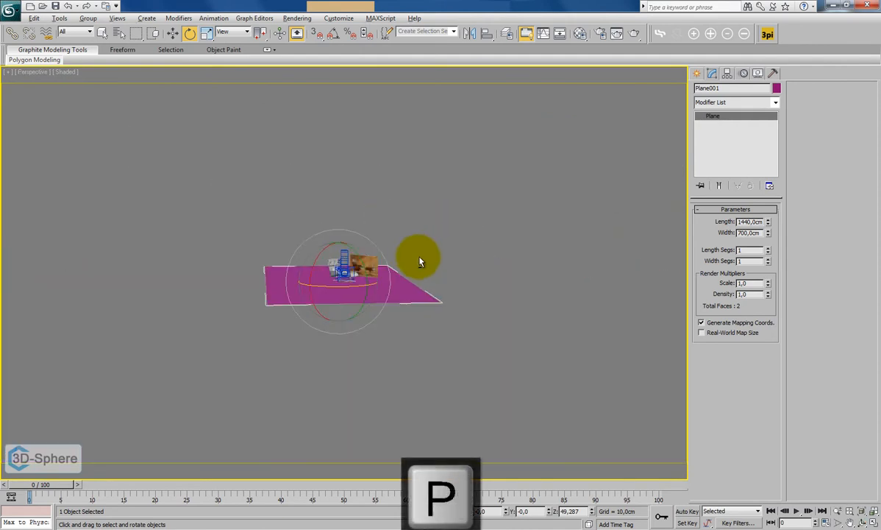
{"action": "middle_click_drag", "start_coordinate": [427, 253], "coordinate": [338, 279], "text": "alt"}
{"action": "left_click", "coordinate": [174, 34]}
{"action": "left_click_drag", "start_coordinate": [377, 274], "coordinate": [336, 284]}
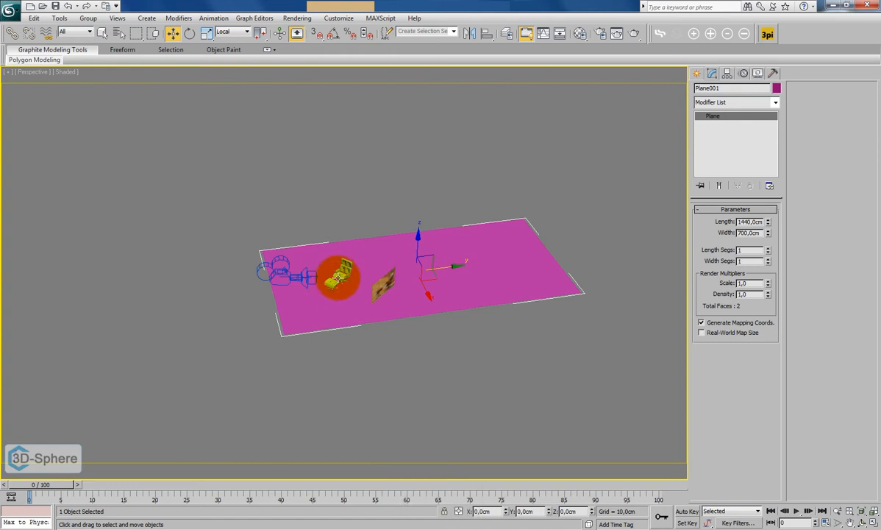
- Convert the floor plane to an Editable Poly
{"action": "middle_click_drag", "start_coordinate": [326, 291], "coordinate": [413, 260], "text": "alt"}
{"action": "right_click", "coordinate": [482, 261]}
{"action": "mouse_move", "coordinate": [557, 360]}
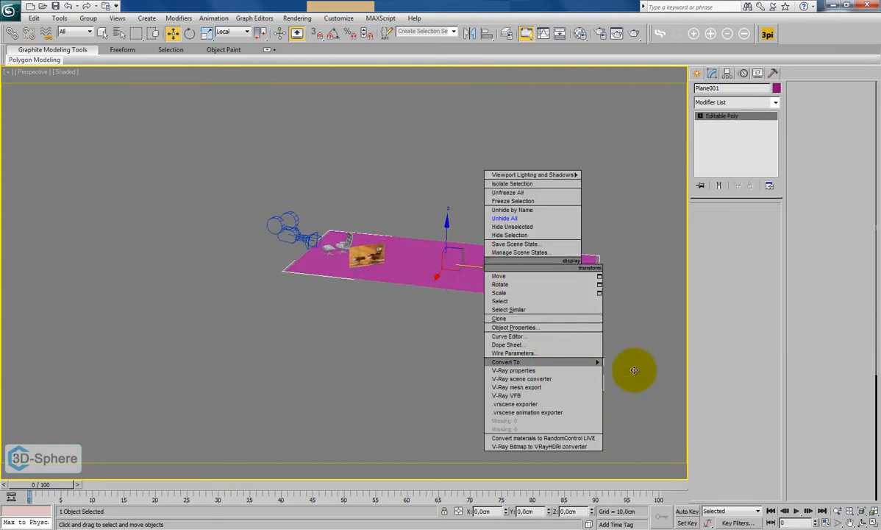
{"action": "left_click", "coordinate": [634, 370]}
- Select the floor plane's long side edges in edge mode and connect them with 1 segment
{"action": "left_click", "coordinate": [722, 221]}
{"action": "left_click_drag", "start_coordinate": [619, 206], "coordinate": [507, 364]}
{"action": "middle_click_drag", "start_coordinate": [502, 374], "coordinate": [492, 329], "text": "alt"}
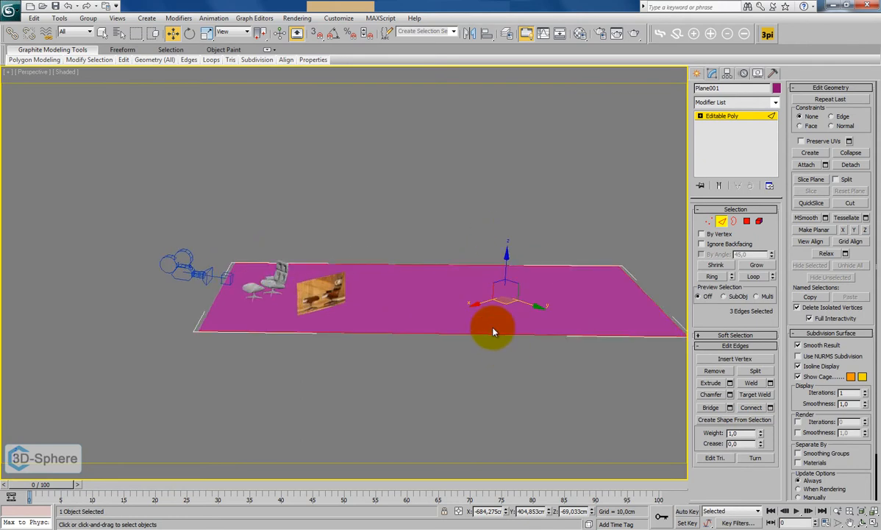
{"action": "left_click", "coordinate": [770, 408]}
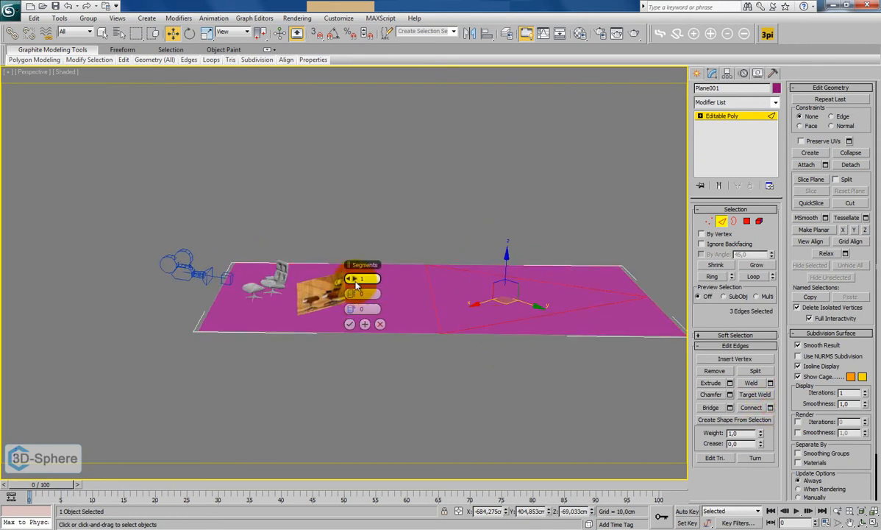
{"action": "left_click", "coordinate": [380, 325]}
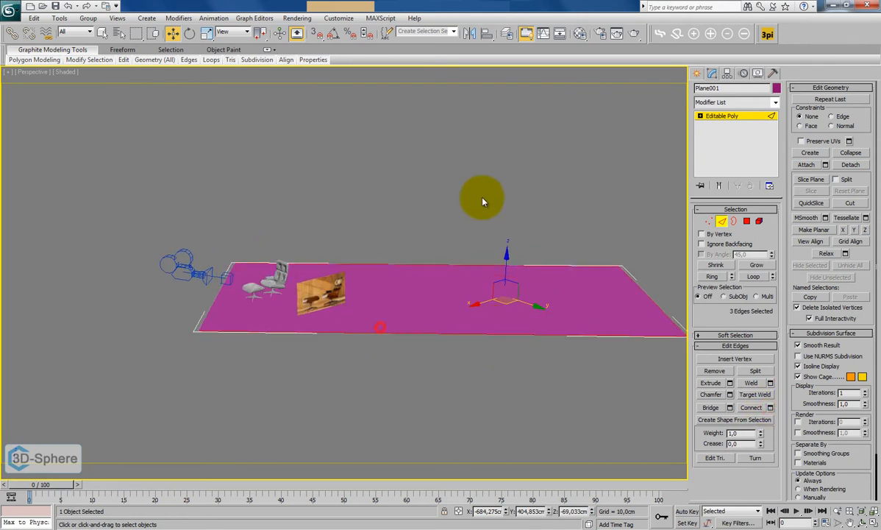
{"action": "left_click", "coordinate": [770, 407]}
{"action": "left_click", "coordinate": [350, 325]}
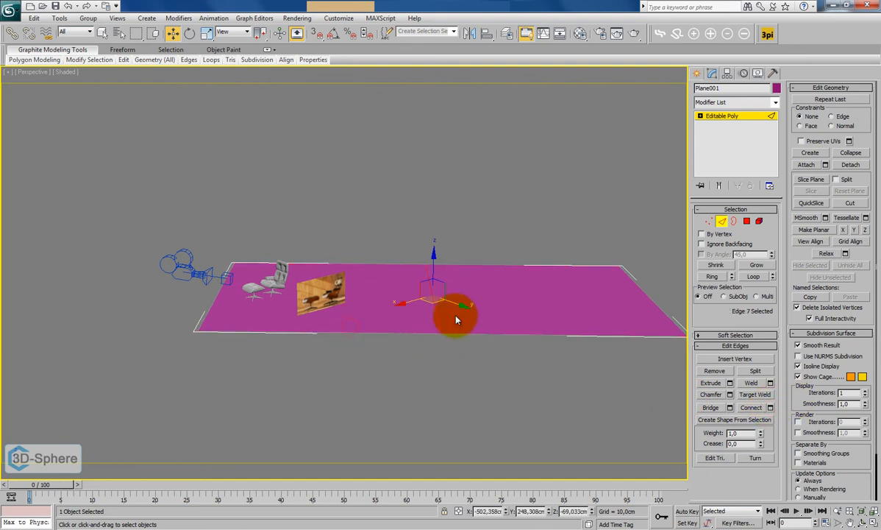
- Move the new cross edge along its local Y axis to just behind the reference image
{"action": "left_click", "coordinate": [233, 32]}
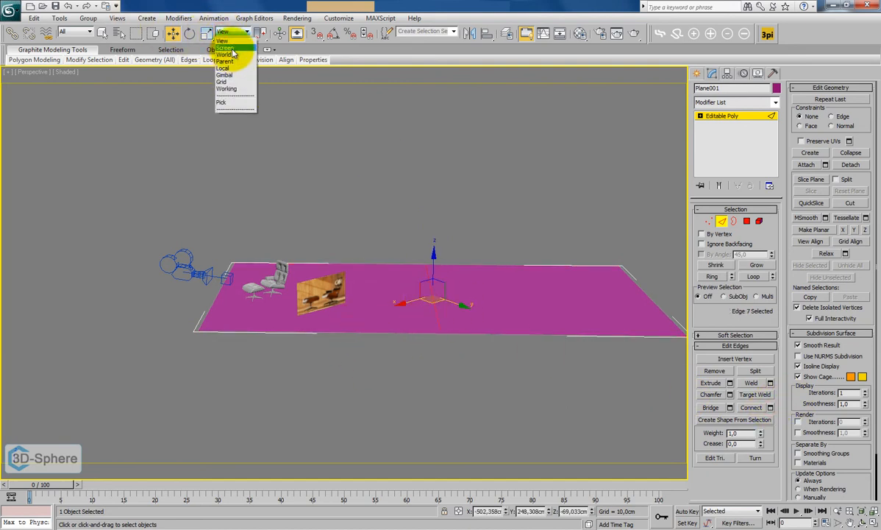
{"action": "left_click", "coordinate": [222, 68]}
{"action": "middle_click_drag", "start_coordinate": [451, 292], "coordinate": [456, 324], "text": "alt"}
{"action": "left_click_drag", "start_coordinate": [466, 296], "coordinate": [566, 356]}
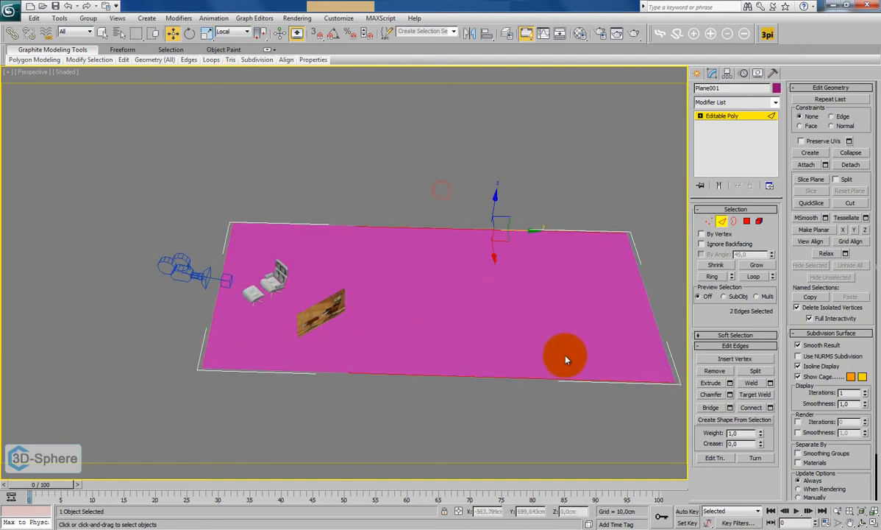
- Connect the side edges behind the first cross edge and move the new edge close to it, with edged faces shown
{"action": "left_click", "coordinate": [770, 407]}
{"action": "left_click", "coordinate": [349, 323]}
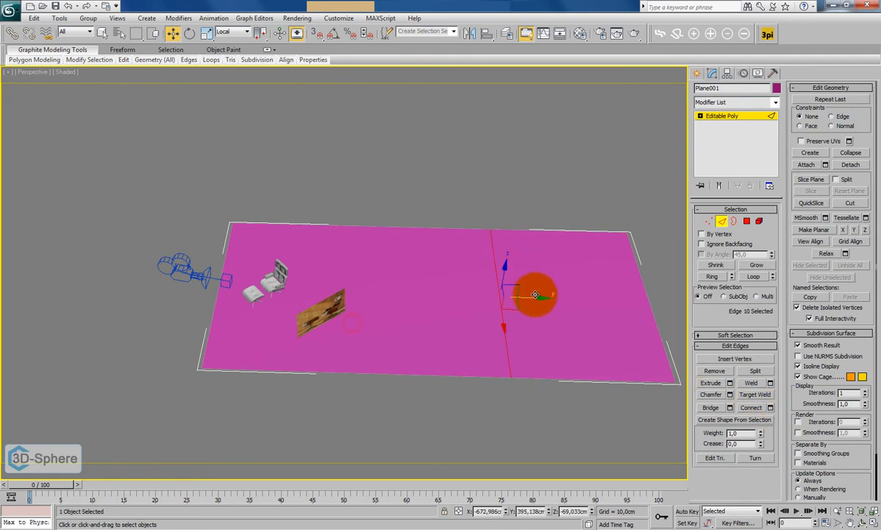
{"action": "left_click_drag", "start_coordinate": [538, 297], "coordinate": [403, 300]}
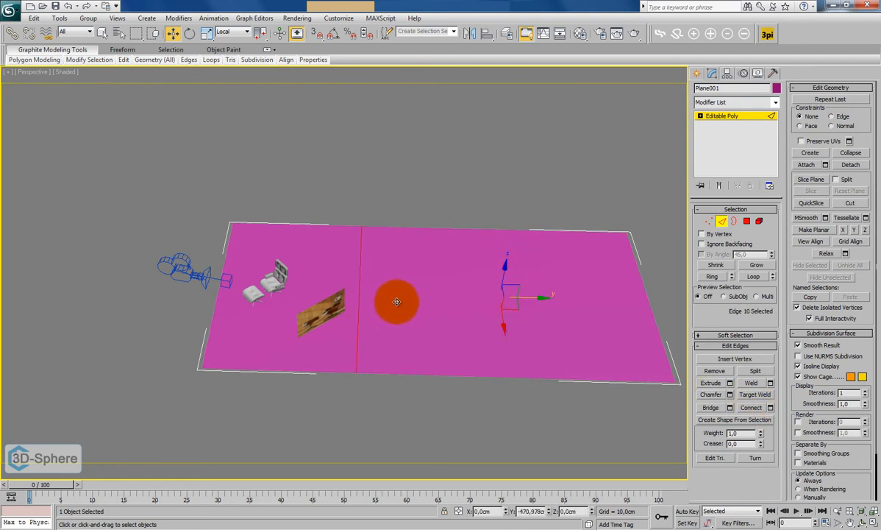
{"action": "key", "text": "F4"}
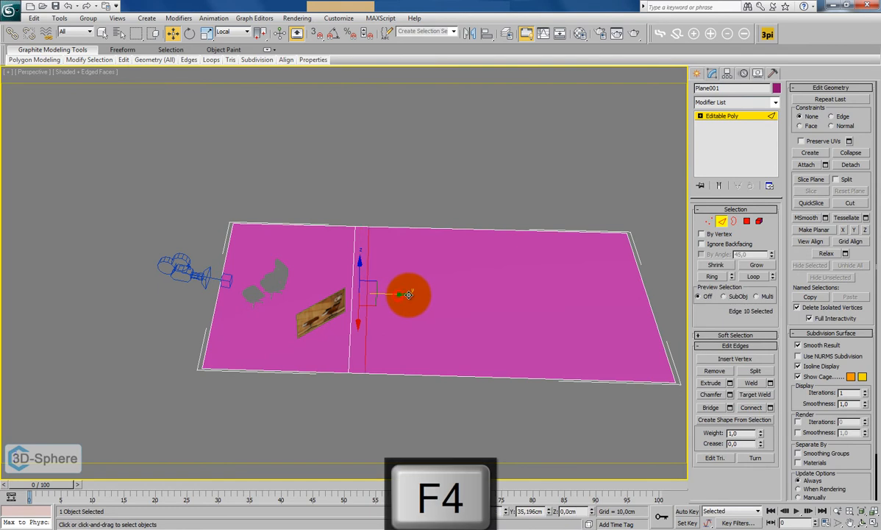
{"action": "left_click_drag", "start_coordinate": [409, 295], "coordinate": [412, 295]}
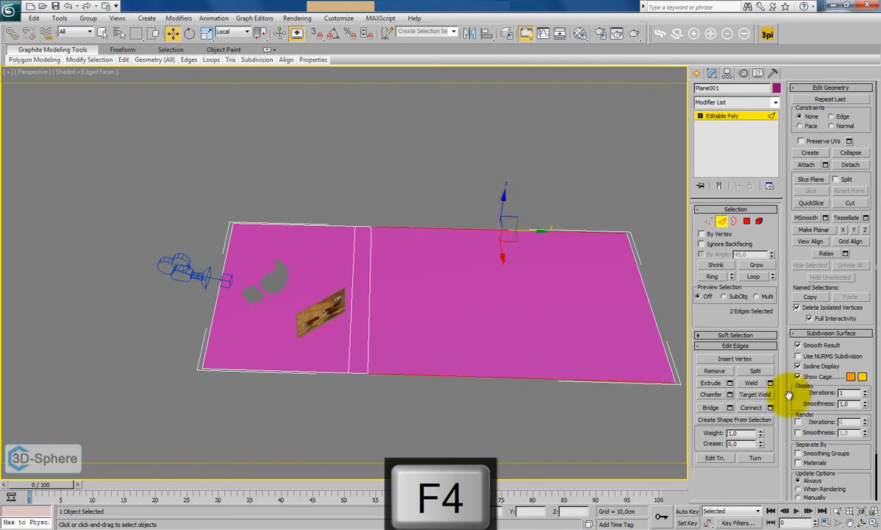
- Connect the remaining rear side edges to add a third cross edge across the floor plane
{"action": "left_click", "coordinate": [771, 406]}
{"action": "left_click", "coordinate": [351, 324]}
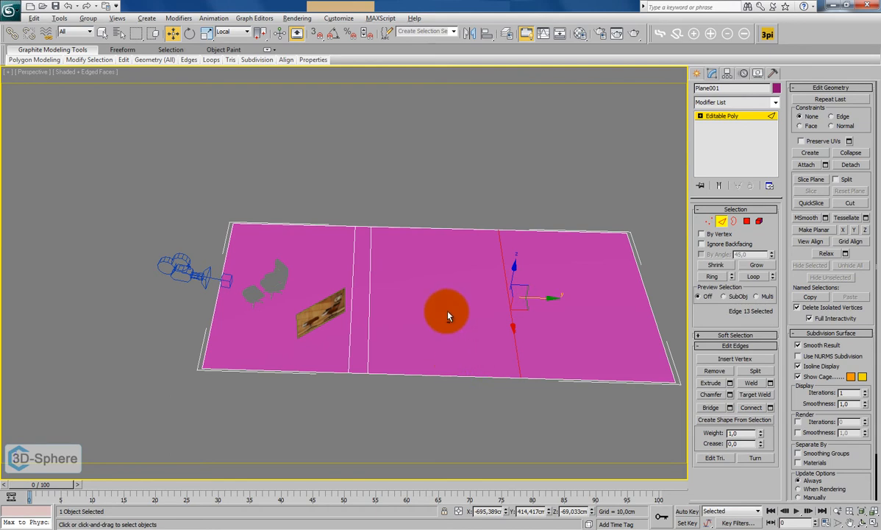
{"action": "middle_click_drag", "start_coordinate": [434, 331], "coordinate": [431, 313], "text": "alt"}
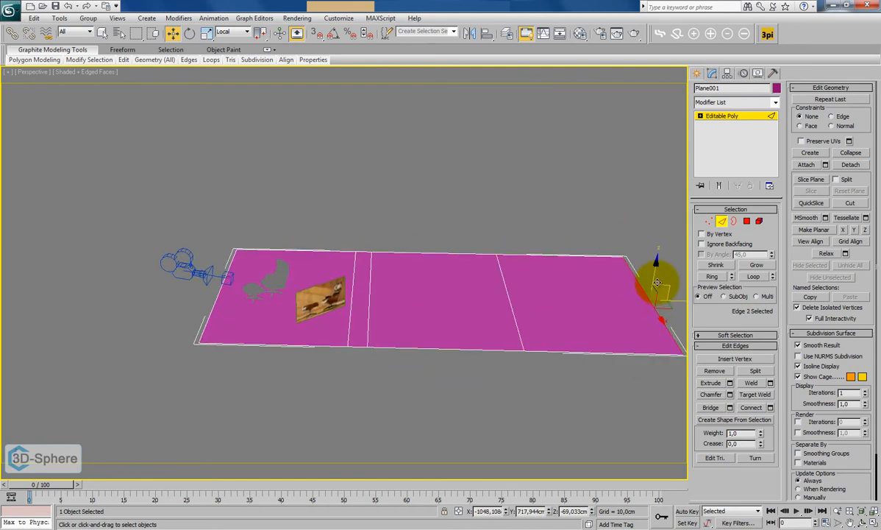
- Try to raise the floor plane's far end edge and pull it inward, and undo both moves
{"action": "left_click_drag", "start_coordinate": [651, 260], "coordinate": [629, 150]}
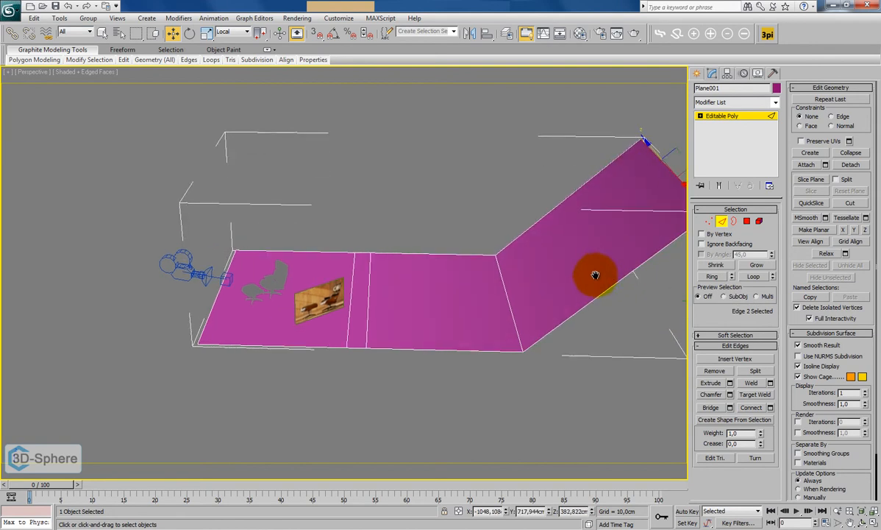
{"action": "middle_click_drag", "start_coordinate": [596, 273], "coordinate": [590, 236], "text": "alt"}
{"action": "left_click_drag", "start_coordinate": [593, 181], "coordinate": [523, 254]}
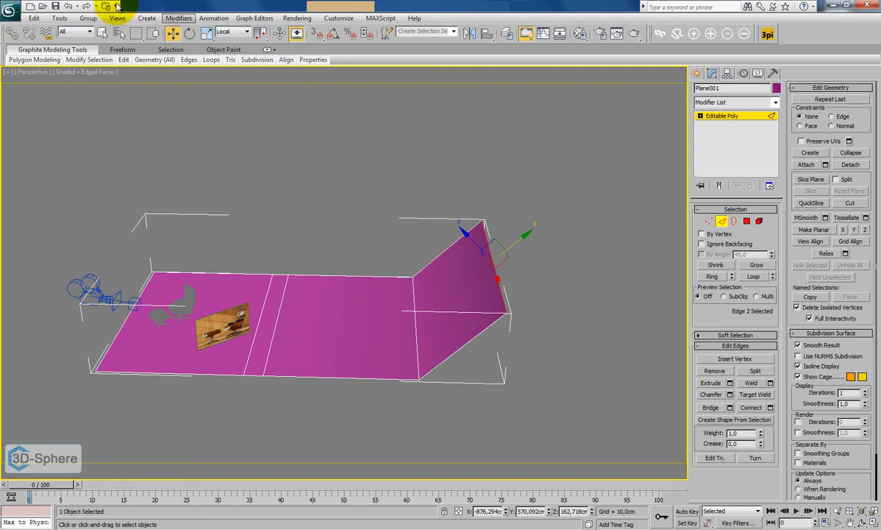
{"action": "left_click", "coordinate": [68, 6]}
{"action": "left_click", "coordinate": [68, 6]}
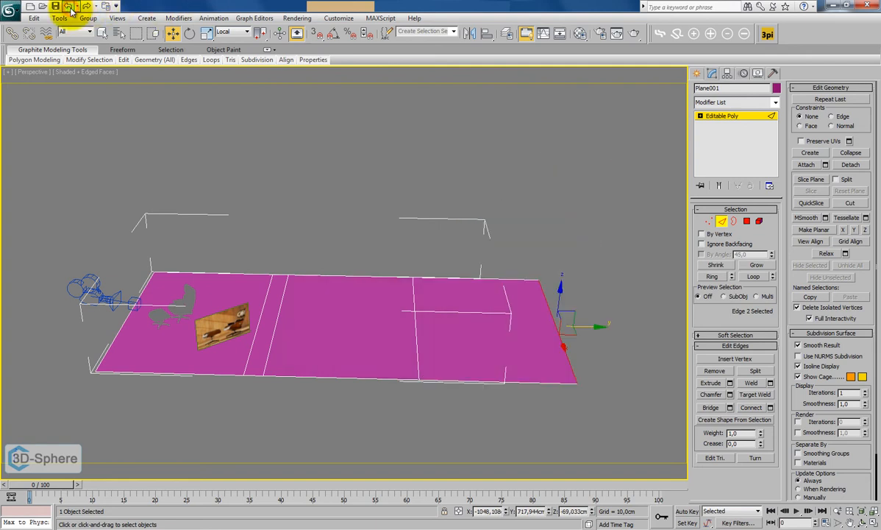
- Slide the third cross edge closer to the second, and move the far end edge inward and up to form a backdrop
{"action": "left_click", "coordinate": [416, 337]}
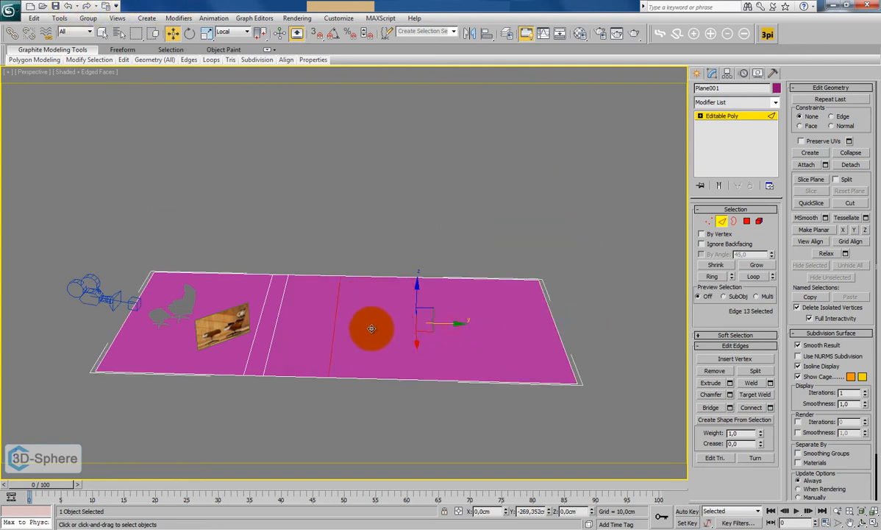
{"action": "left_click_drag", "start_coordinate": [375, 328], "coordinate": [387, 324]}
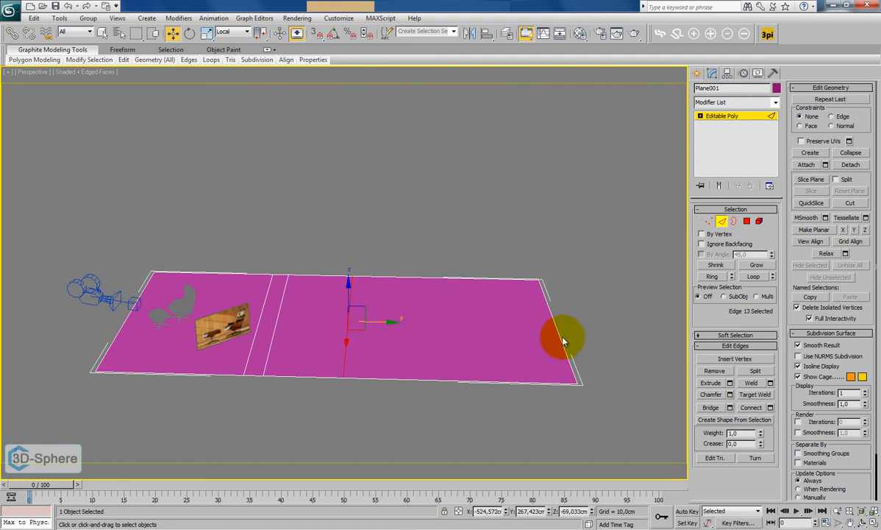
{"action": "left_click", "coordinate": [563, 339]}
{"action": "left_click_drag", "start_coordinate": [585, 328], "coordinate": [450, 333]}
{"action": "left_click_drag", "start_coordinate": [424, 293], "coordinate": [407, 197]}
- Raise the third cross edge slightly to ease the bend between the floor and the backdrop
{"action": "left_click", "coordinate": [348, 310]}
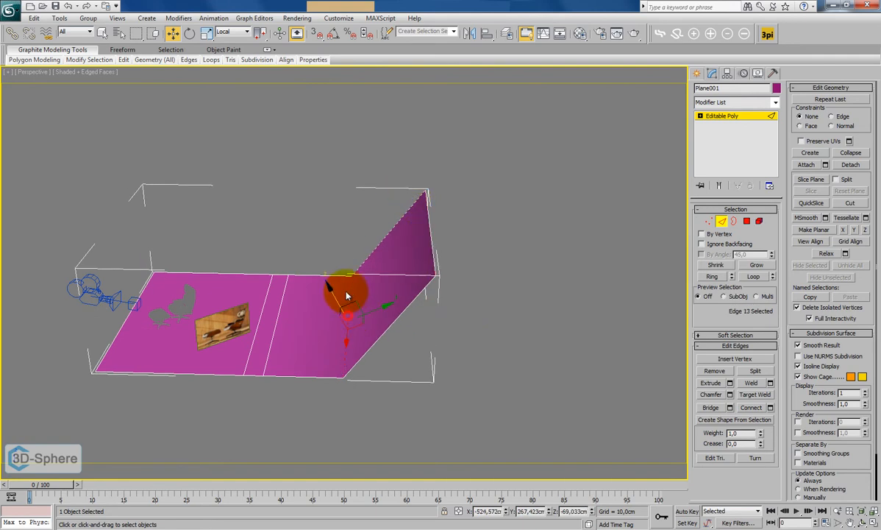
{"action": "left_click_drag", "start_coordinate": [329, 284], "coordinate": [359, 309]}
{"action": "middle_click_drag", "start_coordinate": [358, 309], "coordinate": [431, 300], "text": "alt"}
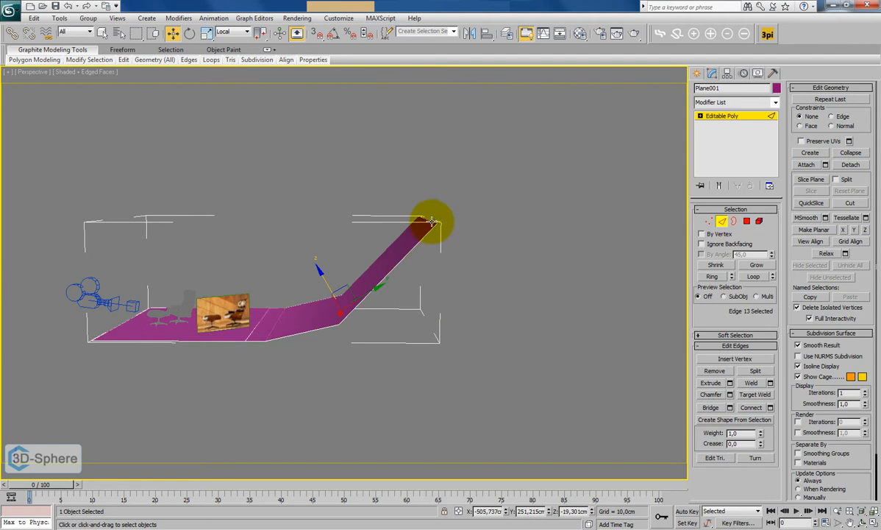
- Move the backdrop's raised end edge inward in the top view until it lies roughly above the third cross edge
{"action": "left_click", "coordinate": [230, 31]}
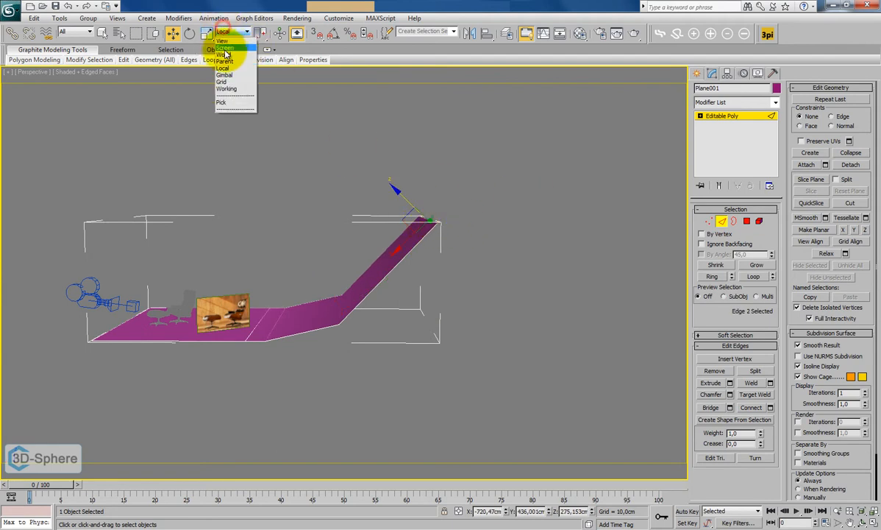
{"action": "left_click", "coordinate": [223, 42]}
{"action": "middle_click_drag", "start_coordinate": [394, 248], "coordinate": [423, 249], "text": "alt"}
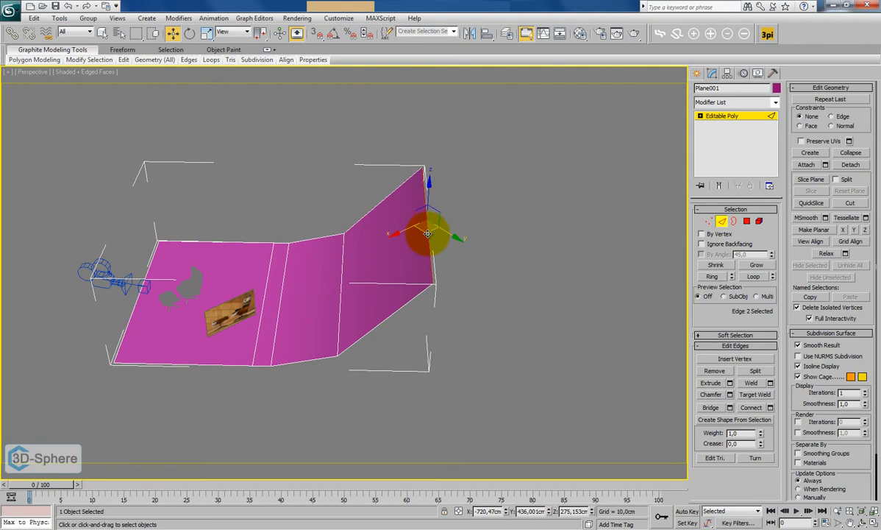
{"action": "key", "text": "t"}
{"action": "key", "text": "z"}
{"action": "middle_click_drag", "start_coordinate": [454, 326], "coordinate": [371, 268]}
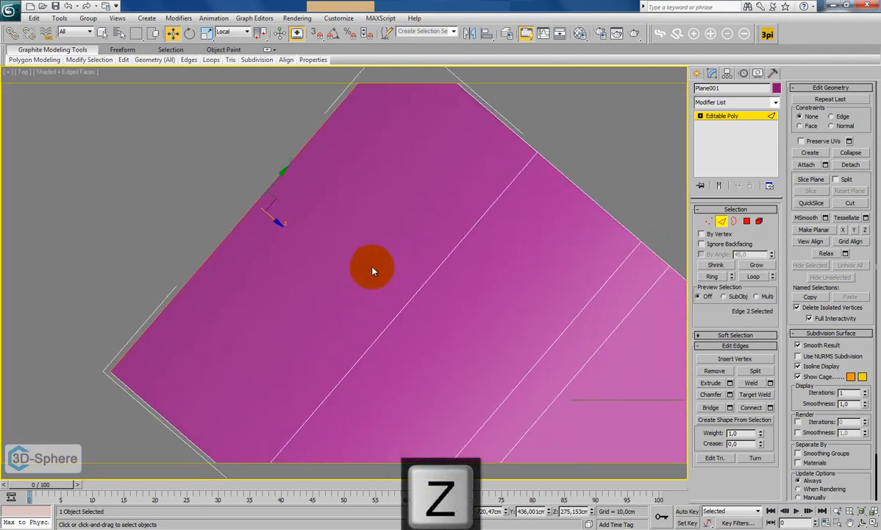
{"action": "scroll", "coordinate": [373, 270], "scroll_direction": "down", "scroll_amount": 4}
{"action": "left_click_drag", "start_coordinate": [331, 245], "coordinate": [405, 304]}
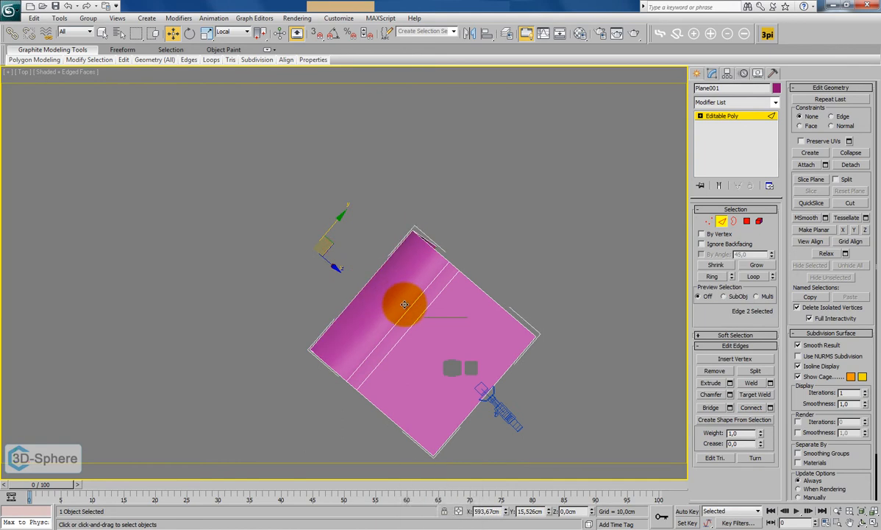
{"action": "left_click_drag", "start_coordinate": [401, 308], "coordinate": [400, 312]}
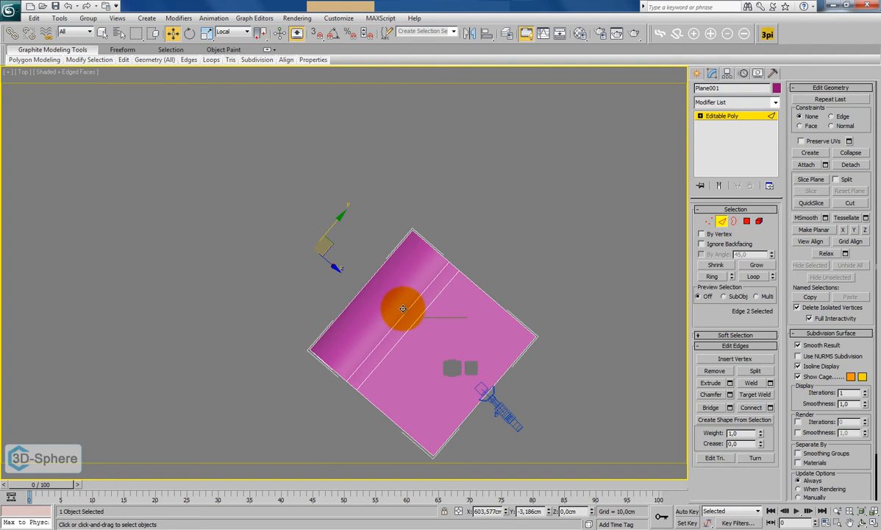
{"action": "key", "text": "p"}
{"action": "middle_click_drag", "start_coordinate": [404, 304], "coordinate": [444, 266], "text": "alt"}
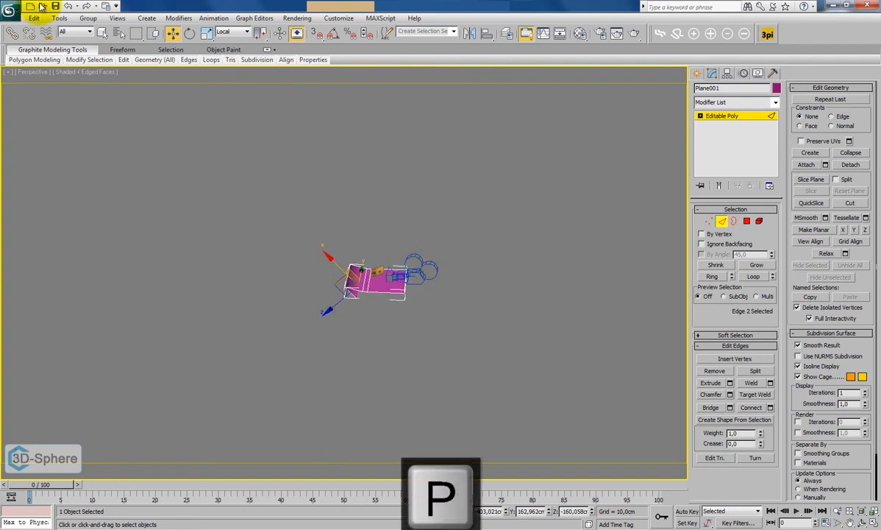
- Undo the last backdrop edge move and, using View coordinates in the top view, move the far end edge inward over the floor
{"action": "left_click", "coordinate": [67, 6]}
{"action": "left_click", "coordinate": [230, 32]}
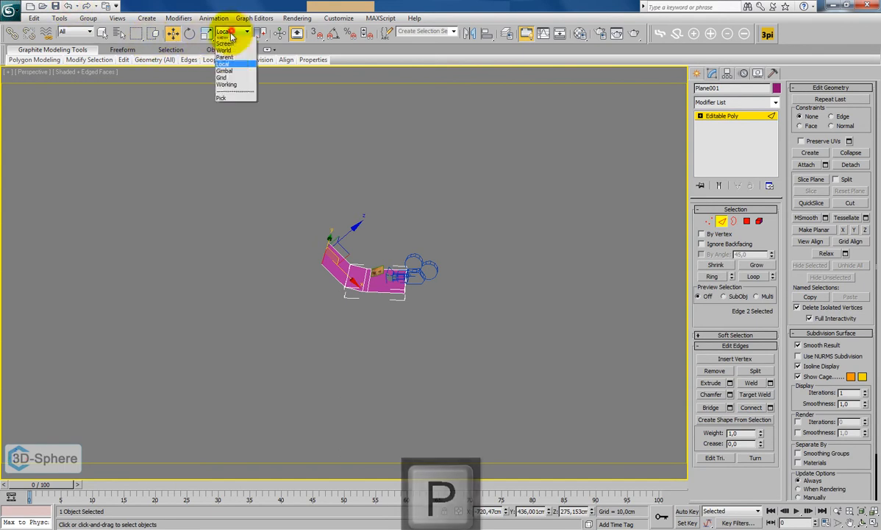
{"action": "left_click", "coordinate": [224, 40]}
{"action": "middle_click_drag", "start_coordinate": [387, 269], "coordinate": [350, 285], "text": "alt"}
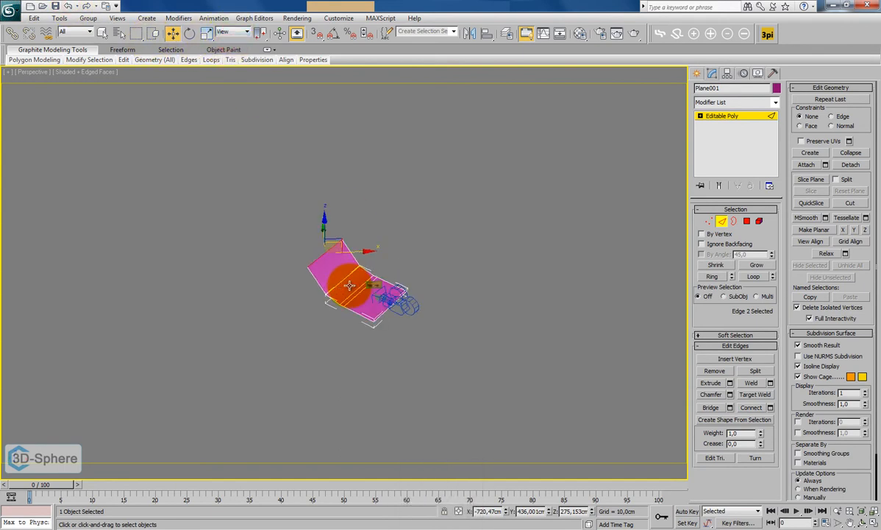
{"action": "key", "text": "t"}
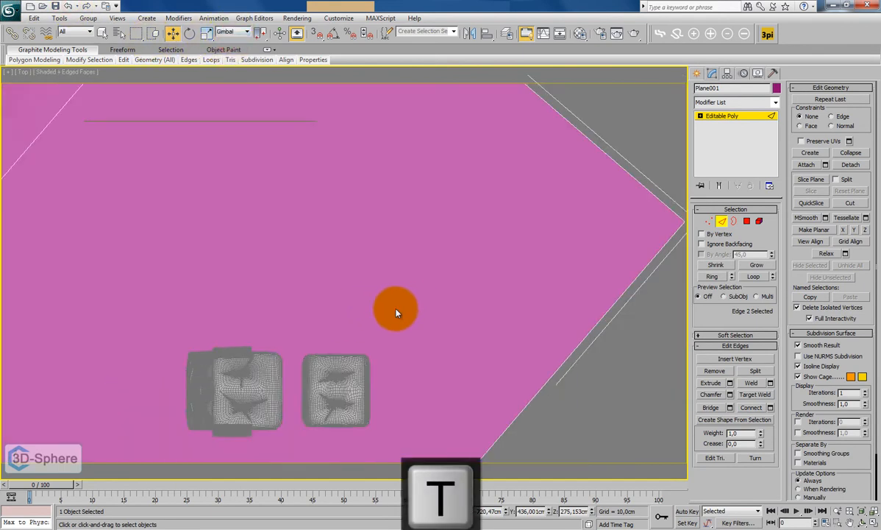
{"action": "scroll", "coordinate": [396, 314], "scroll_direction": "down", "scroll_amount": 8}
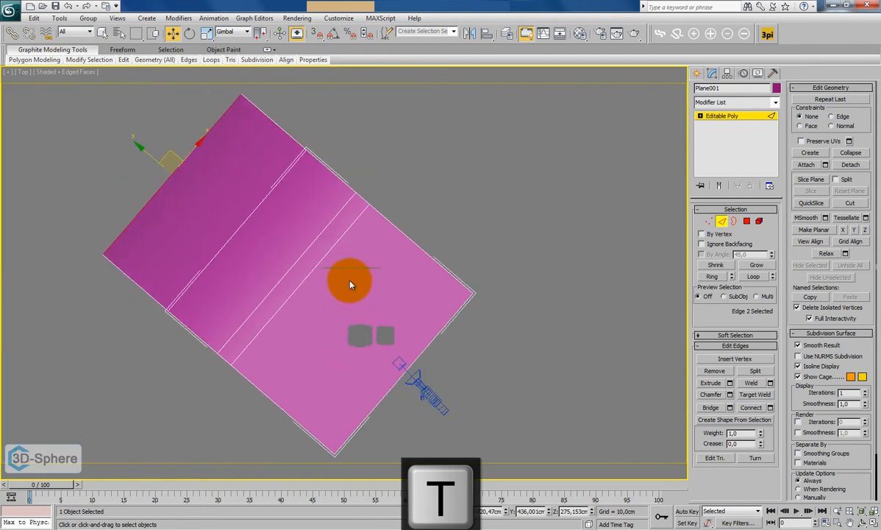
{"action": "left_click", "coordinate": [233, 32]}
{"action": "left_click", "coordinate": [225, 42]}
{"action": "left_click_drag", "start_coordinate": [187, 160], "coordinate": [312, 269]}
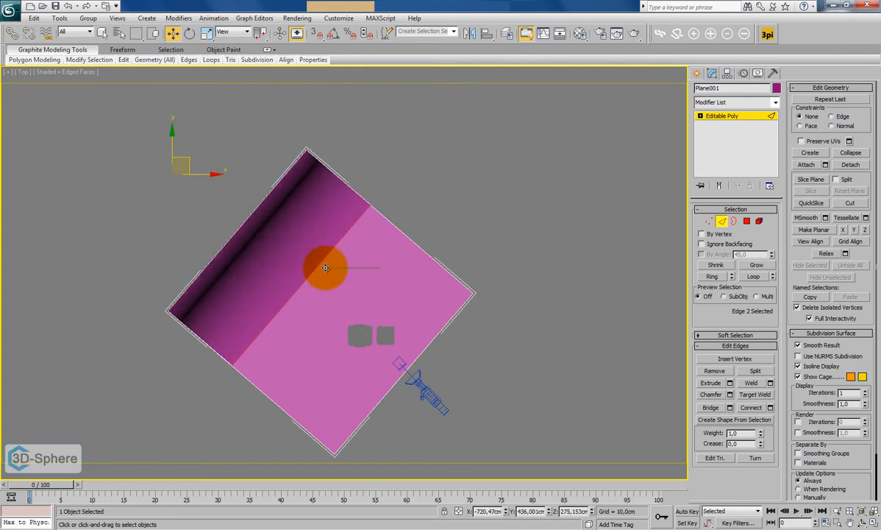
{"action": "key", "text": "p"}
{"action": "middle_click_drag", "start_coordinate": [398, 270], "coordinate": [292, 218], "text": "alt"}
{"action": "scroll", "coordinate": [374, 314], "scroll_direction": "up", "scroll_amount": 3}
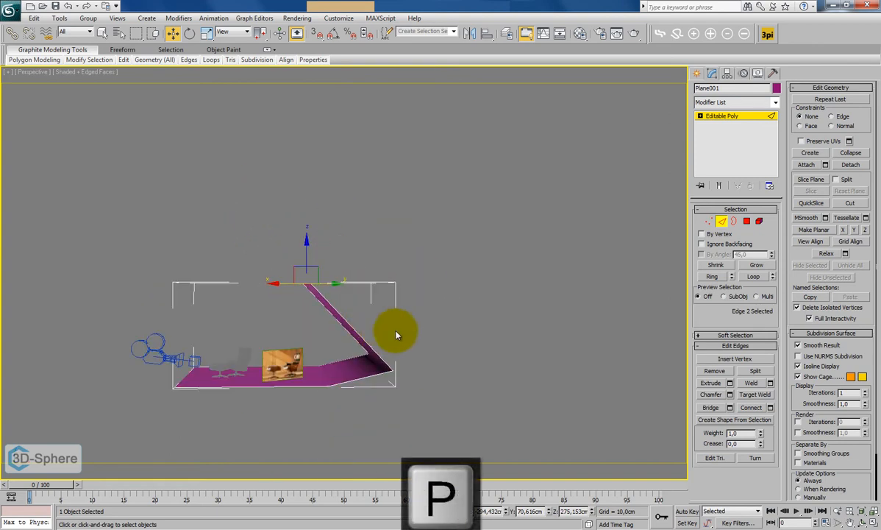
- Raise the third cross edge vertically in View coordinates to make the lower part of the backdrop steeper
{"action": "left_click", "coordinate": [233, 33]}
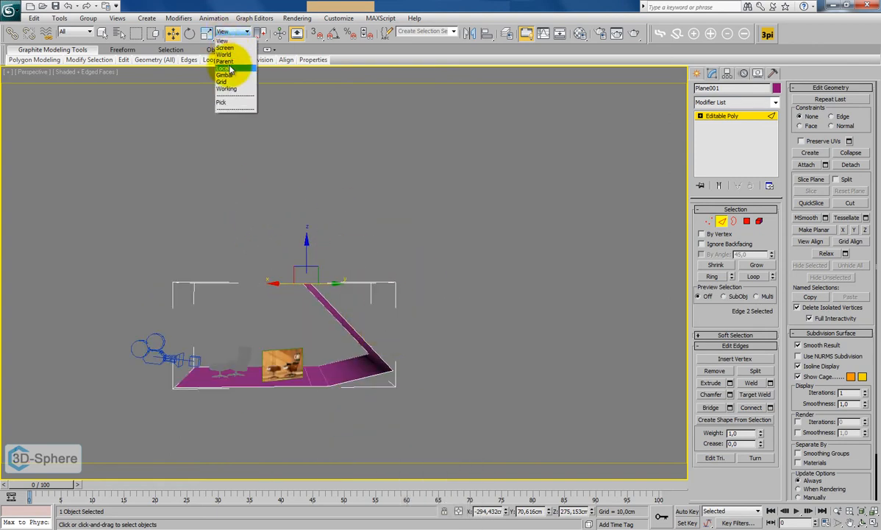
{"action": "left_click", "coordinate": [230, 68]}
{"action": "middle_click_drag", "start_coordinate": [366, 258], "coordinate": [378, 361], "text": "alt"}
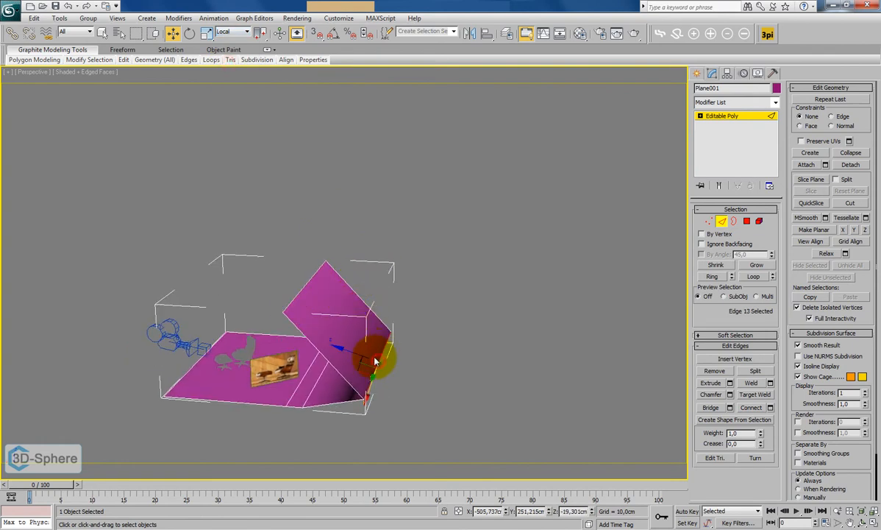
{"action": "mouse_move", "coordinate": [397, 320]}
{"action": "middle_mouse_down", "text": "alt"}
{"action": "mouse_move", "coordinate": [402, 288]}
{"action": "mouse_move", "coordinate": [401, 309]}
{"action": "middle_mouse_up", "text": "alt"}
{"action": "left_click", "coordinate": [232, 33]}
{"action": "left_click", "coordinate": [229, 39]}
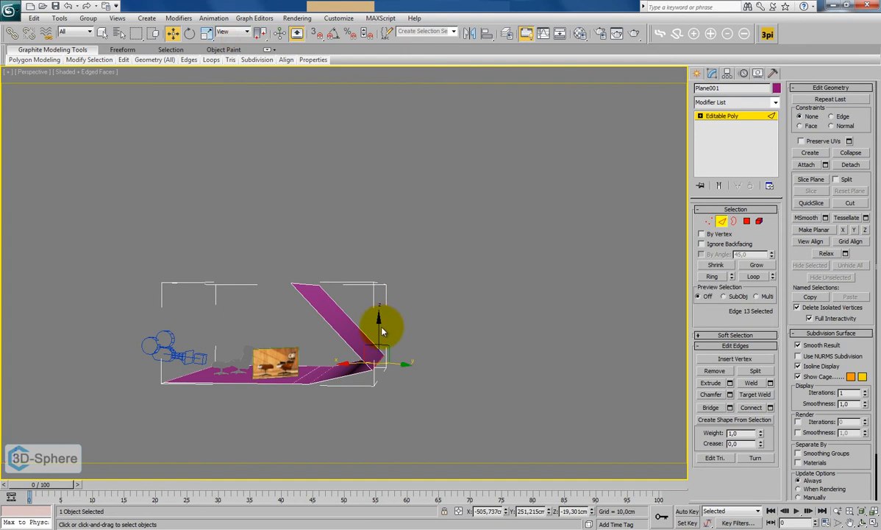
{"action": "left_click_drag", "start_coordinate": [381, 304], "coordinate": [380, 292]}
{"action": "middle_click_drag", "start_coordinate": [409, 299], "coordinate": [434, 295], "text": "alt"}
{"action": "middle_click_drag", "start_coordinate": [393, 251], "coordinate": [389, 306], "text": "alt"}
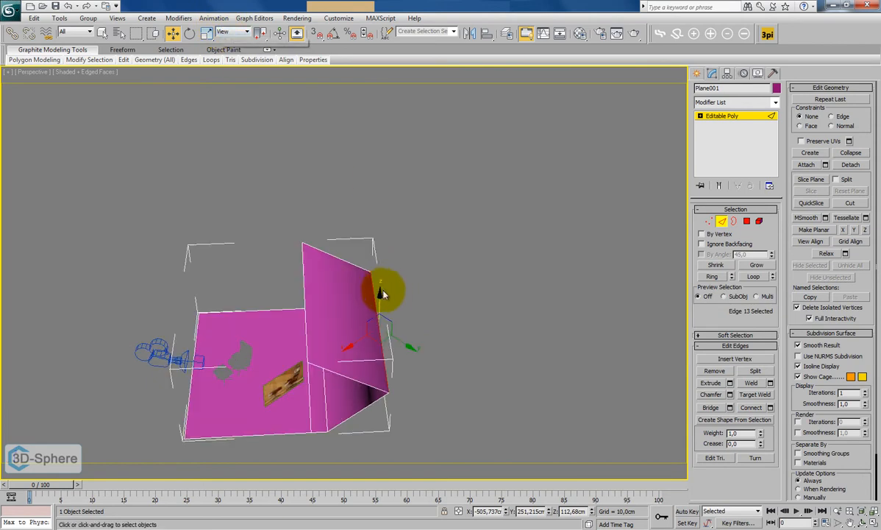
- Move the raised third cross edge inward toward the chair in the top view
{"action": "key", "text": "t"}
{"action": "key", "text": "z"}
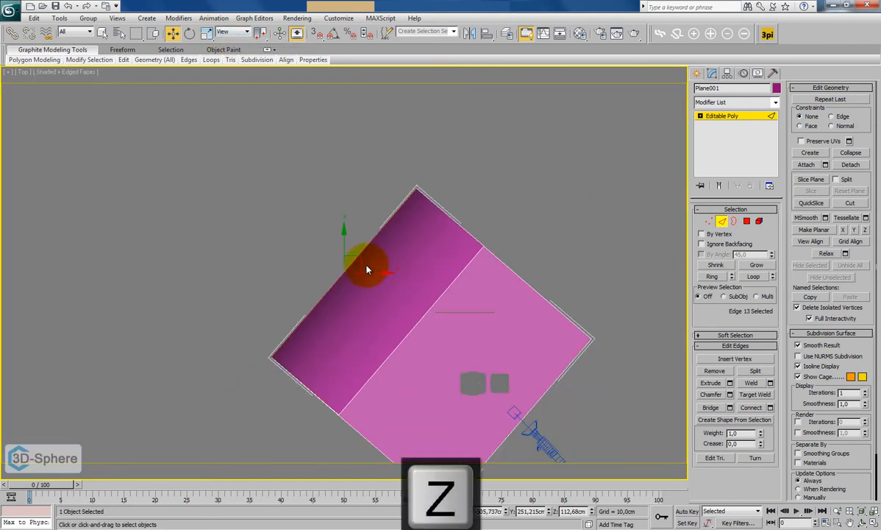
{"action": "left_click_drag", "start_coordinate": [363, 263], "coordinate": [386, 269]}
{"action": "key", "text": "p"}
{"action": "middle_click_drag", "start_coordinate": [390, 266], "coordinate": [328, 361], "text": "alt"}
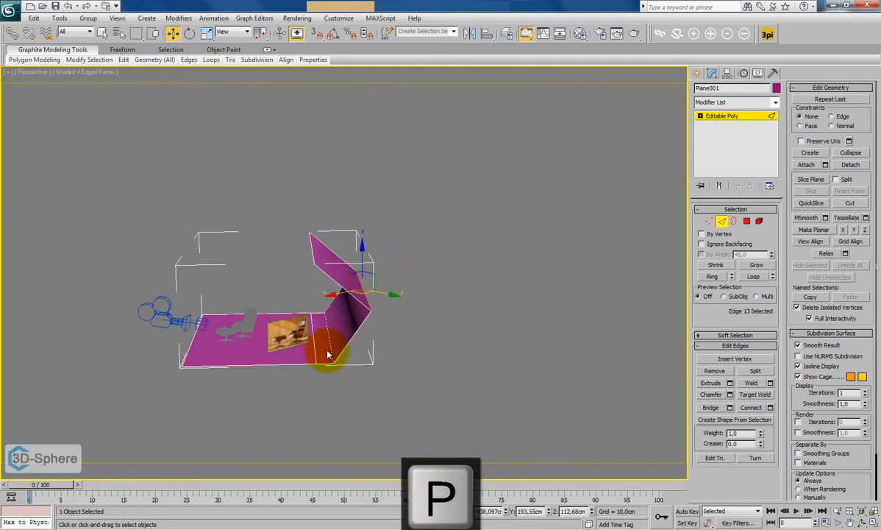
- Constrain movement to Edge and slide the second cross edge up along the backdrop's rising section
{"action": "left_click", "coordinate": [329, 343]}
{"action": "left_click", "coordinate": [228, 32]}
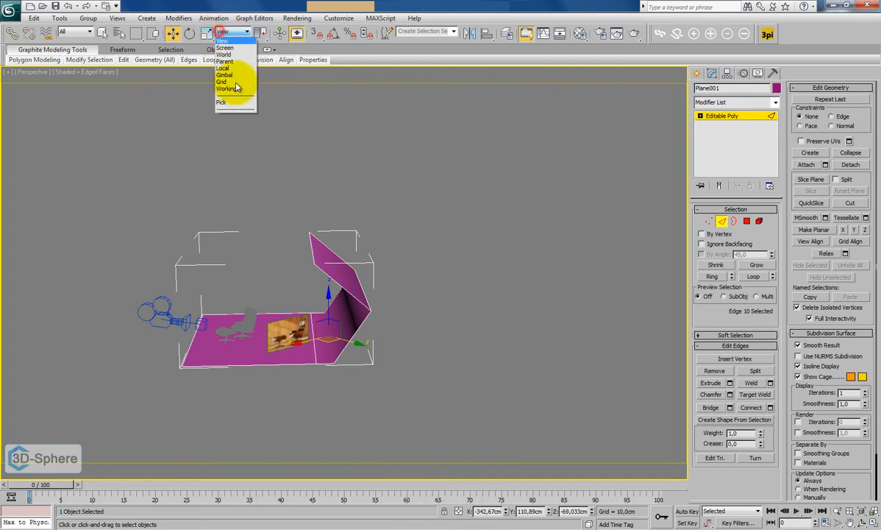
{"action": "left_click", "coordinate": [227, 68]}
{"action": "middle_click_drag", "start_coordinate": [415, 342], "coordinate": [331, 241], "text": "alt"}
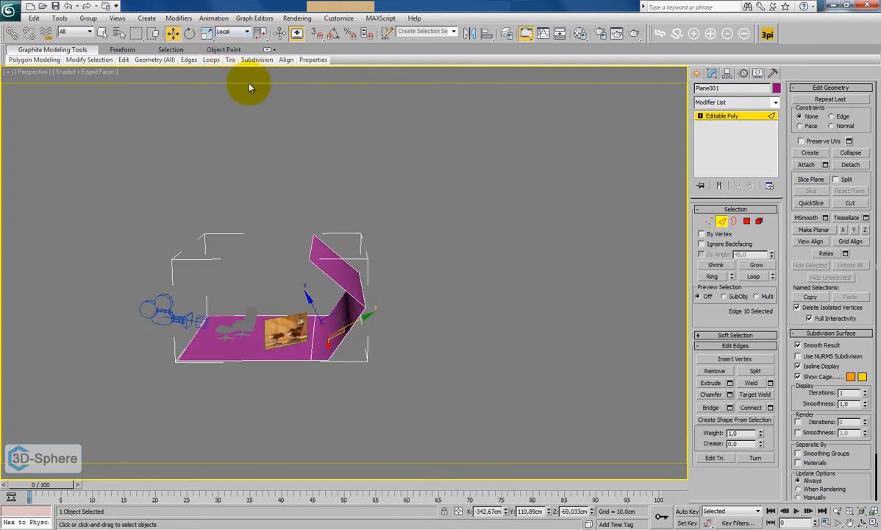
{"action": "left_click", "coordinate": [228, 32]}
{"action": "left_click", "coordinate": [221, 42]}
{"action": "middle_click_drag", "start_coordinate": [335, 324], "coordinate": [385, 330], "text": "alt"}
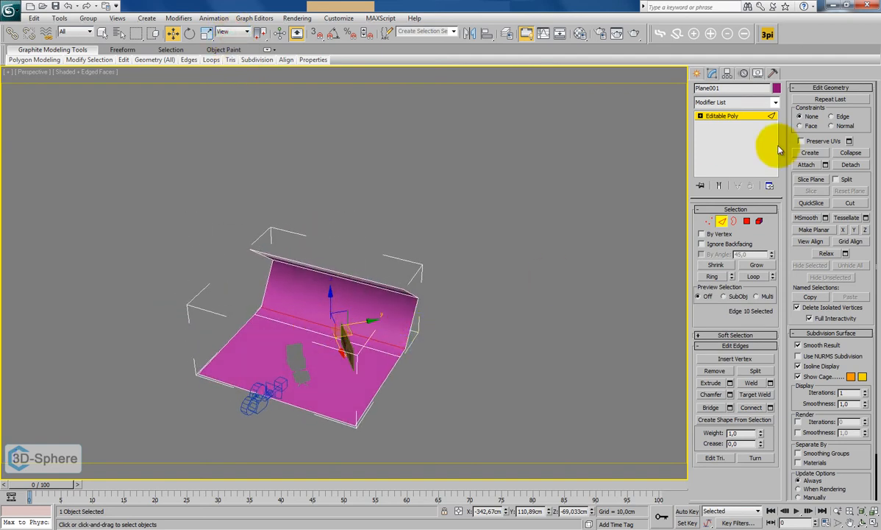
{"action": "left_click_drag", "start_coordinate": [353, 332], "coordinate": [360, 326]}
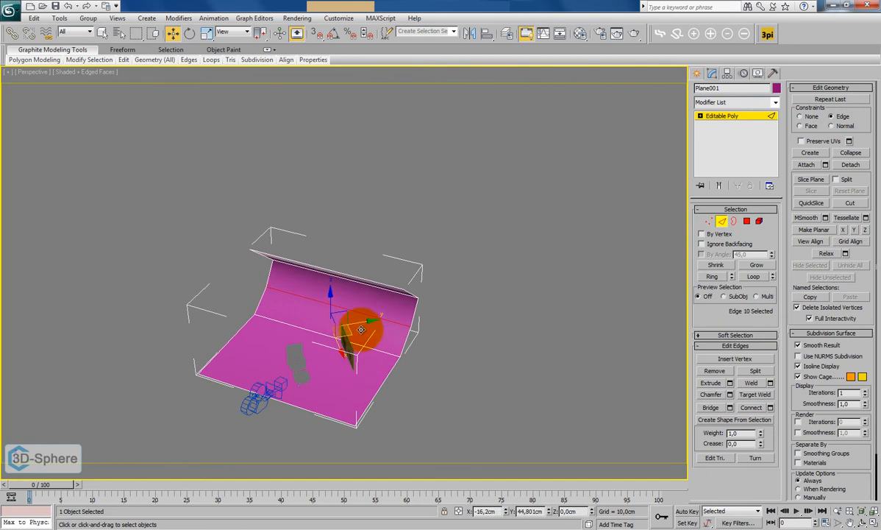
- Slide the third cross edge farther up along its adjoining edges with the Edge constraint
{"action": "middle_click_drag", "start_coordinate": [429, 319], "coordinate": [351, 286], "text": "alt"}
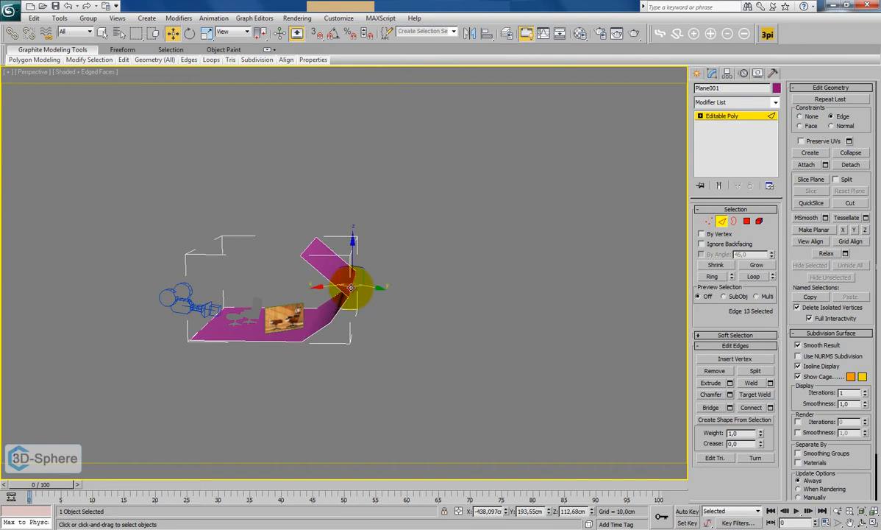
{"action": "left_click_drag", "start_coordinate": [357, 287], "coordinate": [351, 247]}
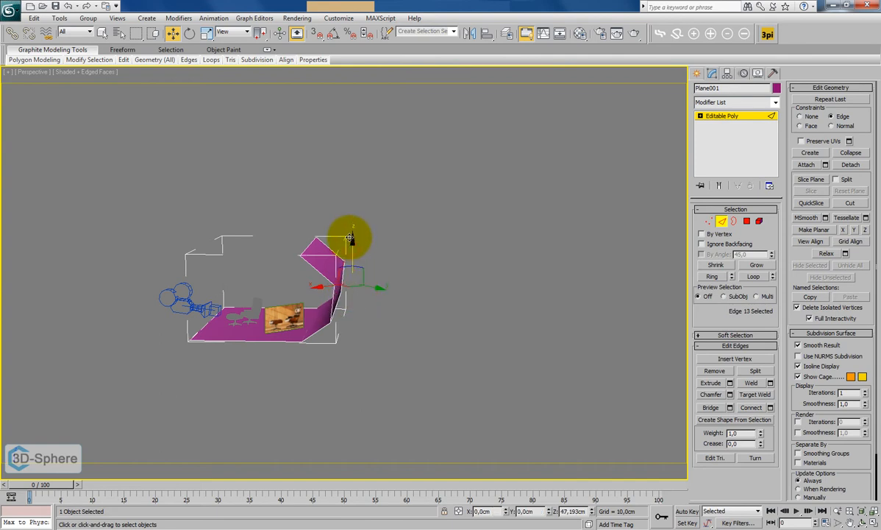
{"action": "middle_click_drag", "start_coordinate": [351, 238], "coordinate": [511, 277], "text": "alt"}
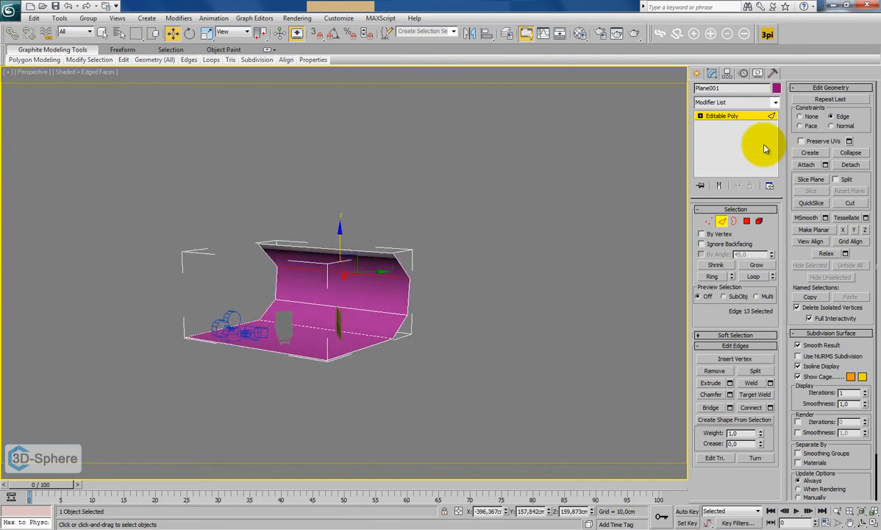
- Reset the constraint to None and smooth the backdrop with NURMS subdivision at 2 display iterations
{"action": "left_click", "coordinate": [799, 356]}
{"action": "left_click", "coordinate": [865, 396]}
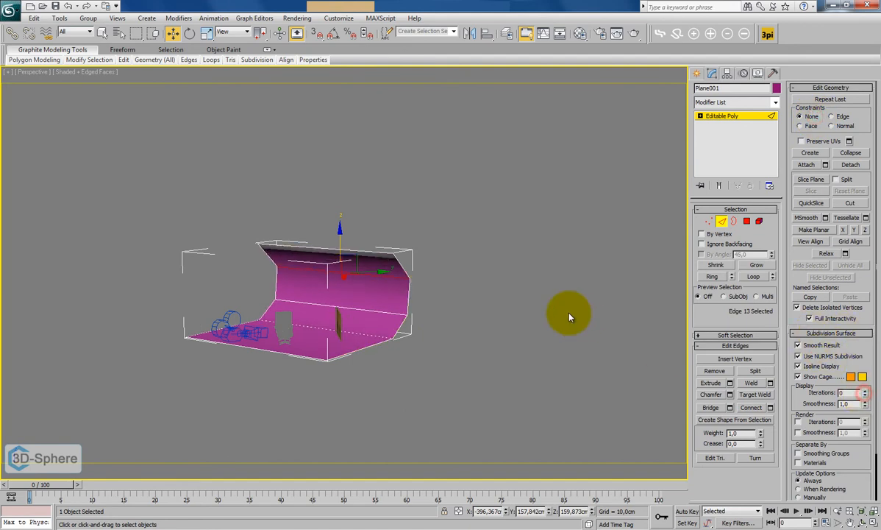
{"action": "left_click", "coordinate": [866, 391]}
{"action": "middle_click_drag", "start_coordinate": [639, 329], "coordinate": [289, 344], "text": "alt"}
{"action": "left_click", "coordinate": [288, 344]}
{"action": "middle_click_drag", "start_coordinate": [342, 340], "coordinate": [390, 273]}
{"action": "scroll", "coordinate": [372, 321], "scroll_direction": "up", "scroll_amount": 3}
- Turn NURMS off at edge level and connect the flat floor's two side edges with five evenly spaced cross edges
{"action": "left_click", "coordinate": [723, 222]}
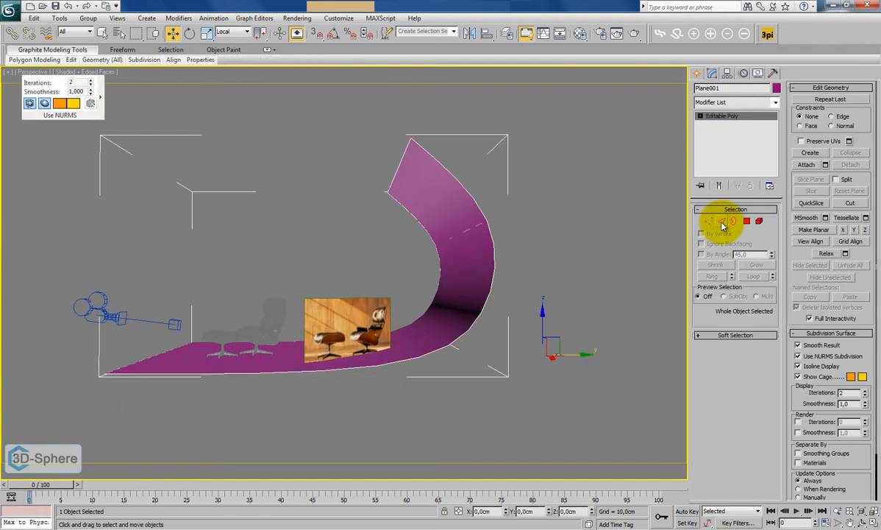
{"action": "left_click", "coordinate": [724, 222]}
{"action": "left_click", "coordinate": [812, 356]}
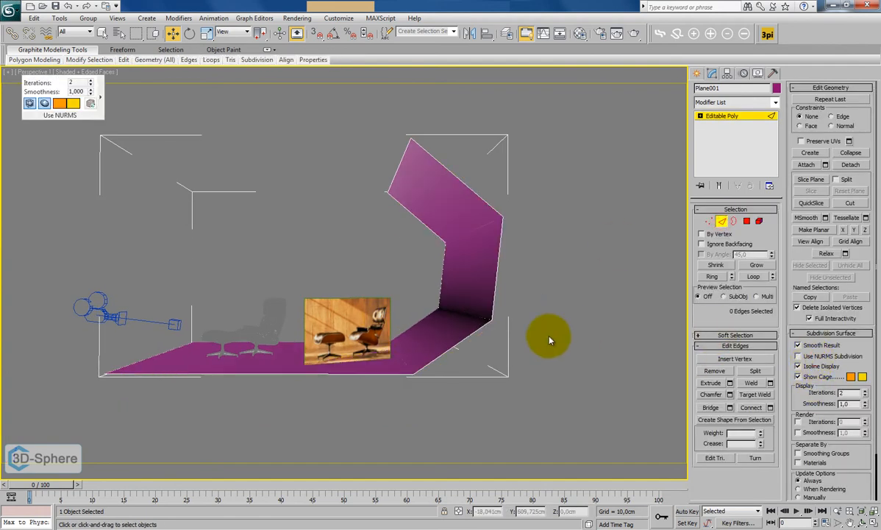
{"action": "key", "text": "F4"}
{"action": "middle_click_drag", "start_coordinate": [391, 404], "coordinate": [451, 415], "text": "alt"}
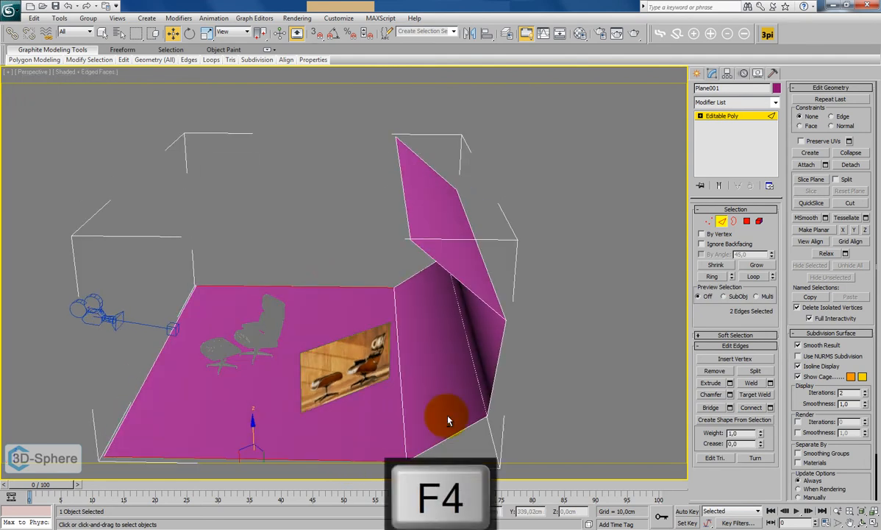
{"action": "left_click", "coordinate": [771, 407]}
{"action": "left_click_drag", "start_coordinate": [357, 277], "coordinate": [358, 277]}
{"action": "left_click", "coordinate": [351, 327]}
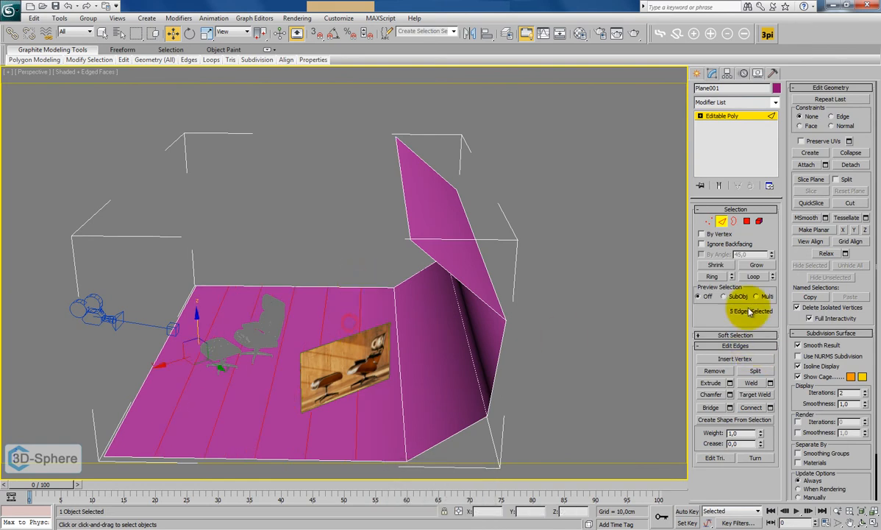
- Turn NURMS subdivision back on and leave edge editing with the whole backdrop selected
{"action": "left_click", "coordinate": [798, 357]}
{"action": "mouse_move", "coordinate": [535, 434]}
{"action": "middle_mouse_down", "text": "alt"}
{"action": "mouse_move", "coordinate": [514, 415]}
{"action": "mouse_move", "coordinate": [534, 429]}
{"action": "middle_mouse_up", "text": "alt"}
{"action": "left_click", "coordinate": [721, 221]}
{"action": "left_click", "coordinate": [629, 339]}
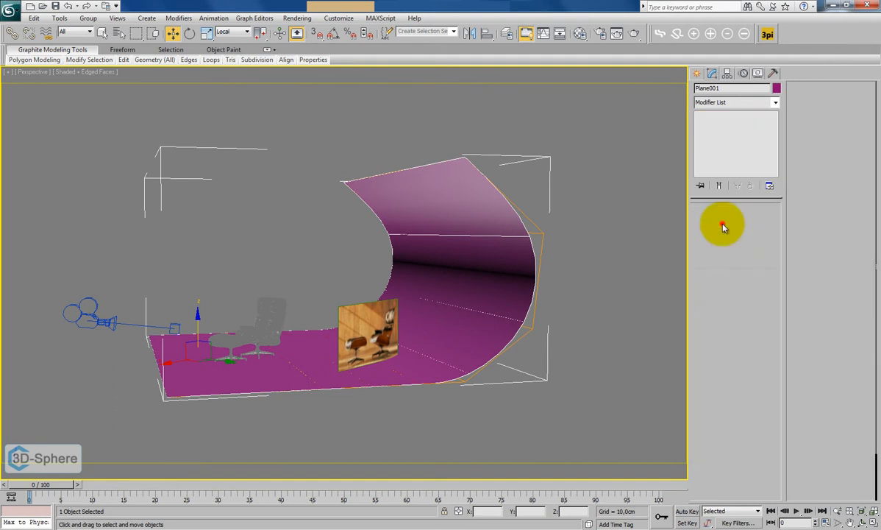
{"action": "left_click", "coordinate": [476, 314]}
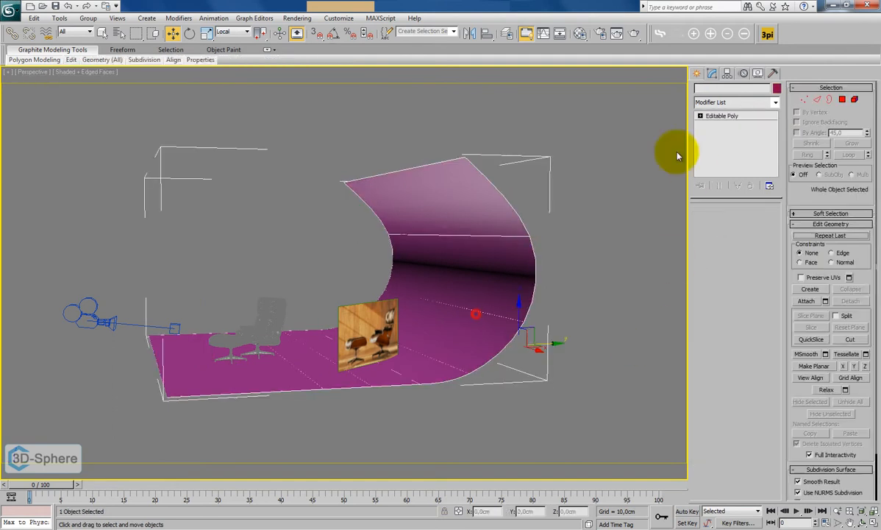
- Change the backdrop's object color to grey
{"action": "left_click", "coordinate": [777, 88]}
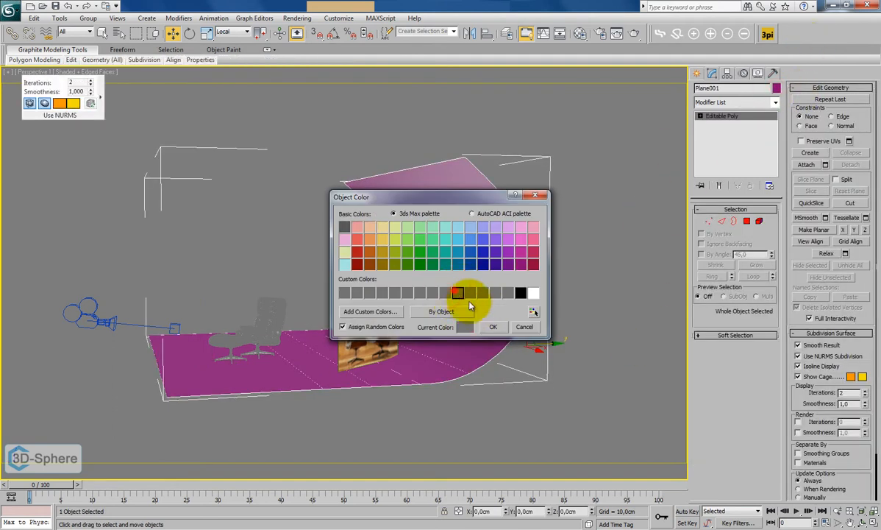
{"action": "left_click", "coordinate": [493, 327]}
{"action": "middle_click_drag", "start_coordinate": [508, 324], "coordinate": [521, 330], "text": "alt"}
- Scale the backdrop wider along its local axis so that it fills the frame, and return to the camera view
{"action": "key", "text": "c"}
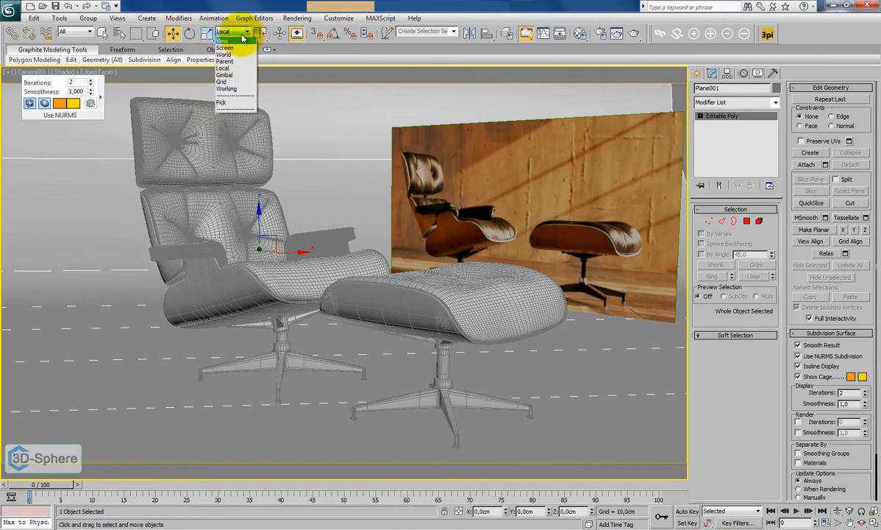
{"action": "left_click", "coordinate": [235, 69]}
{"action": "left_click", "coordinate": [207, 33]}
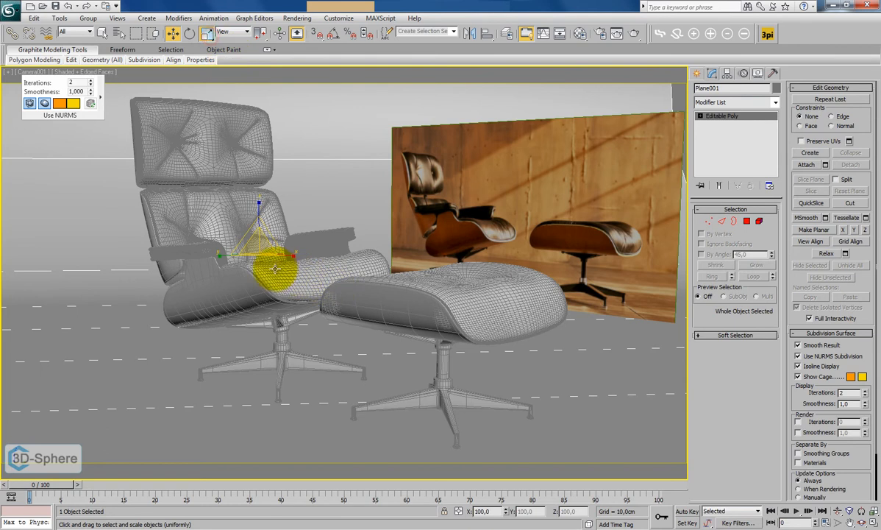
{"action": "key", "text": "t"}
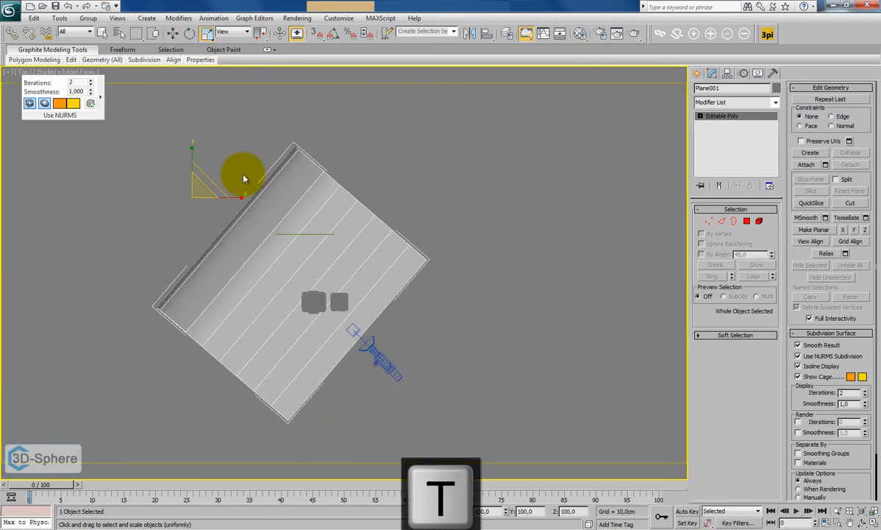
{"action": "key", "text": "p"}
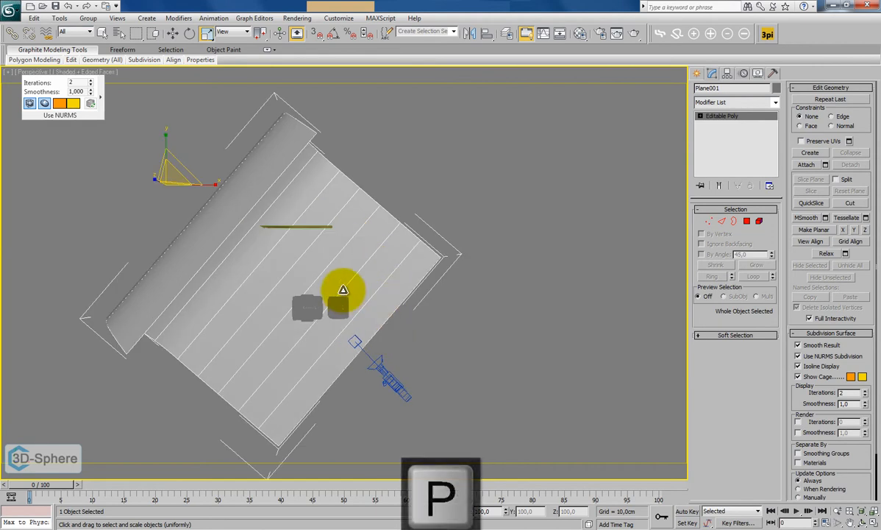
{"action": "middle_click_drag", "start_coordinate": [270, 245], "coordinate": [250, 210], "text": "alt"}
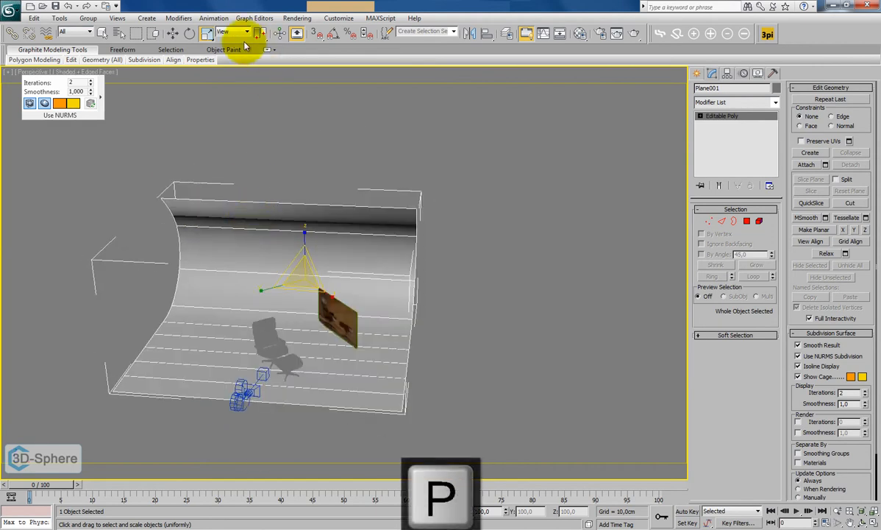
{"action": "left_click", "coordinate": [221, 33]}
{"action": "left_click", "coordinate": [222, 68]}
{"action": "middle_click_drag", "start_coordinate": [325, 245], "coordinate": [341, 243], "text": "alt"}
{"action": "left_click_drag", "start_coordinate": [337, 234], "coordinate": [354, 236]}
{"action": "left_click_drag", "start_coordinate": [207, 34], "coordinate": [215, 49]}
{"action": "left_click", "coordinate": [173, 33]}
{"action": "key", "text": "c"}
- Delete the reference image plane and truck the camera slightly so the chair and ottoman shift left in the frame
{"action": "left_click", "coordinate": [581, 206]}
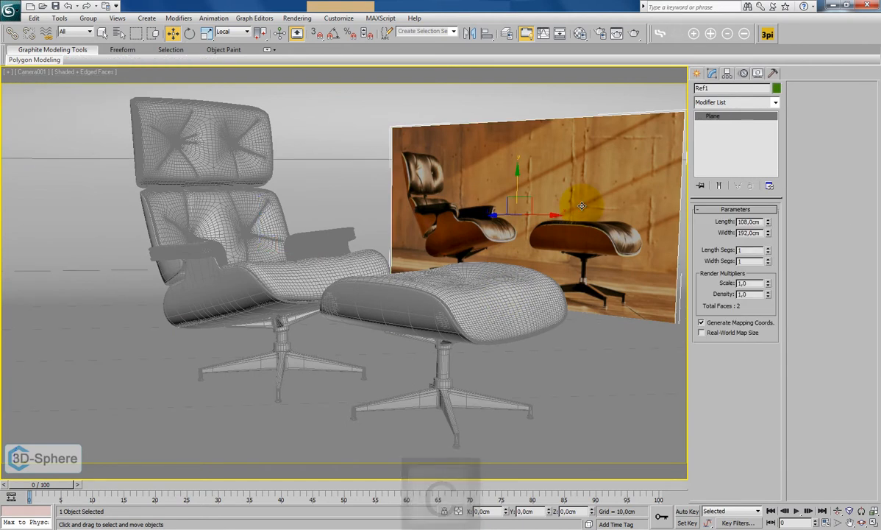
{"action": "key", "text": "Delete"}
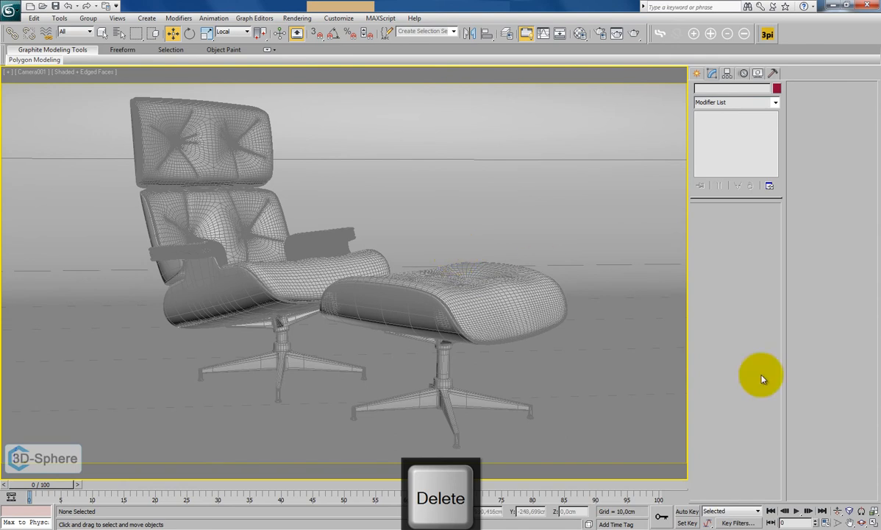
{"action": "left_click", "coordinate": [850, 522]}
{"action": "left_click_drag", "start_coordinate": [506, 296], "coordinate": [490, 298]}
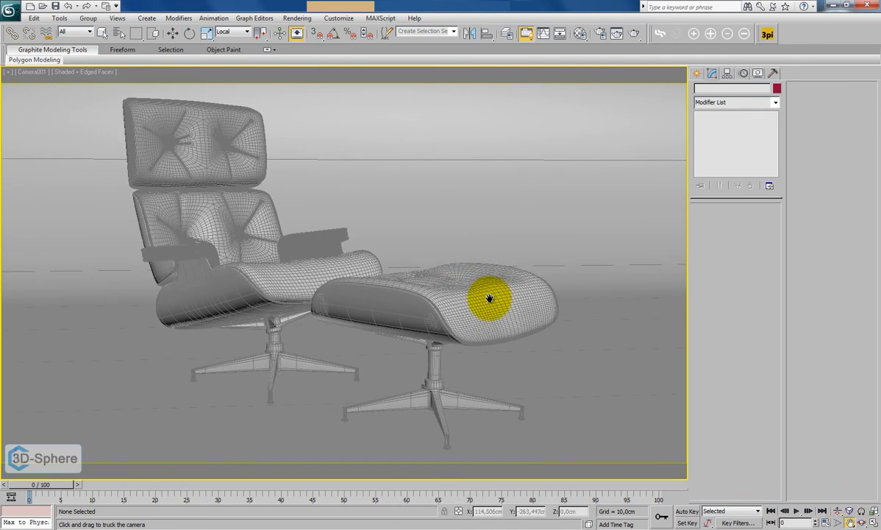
- Open the material editor and change the type of the 19 - Default material to Standard
{"action": "key", "text": "m"}
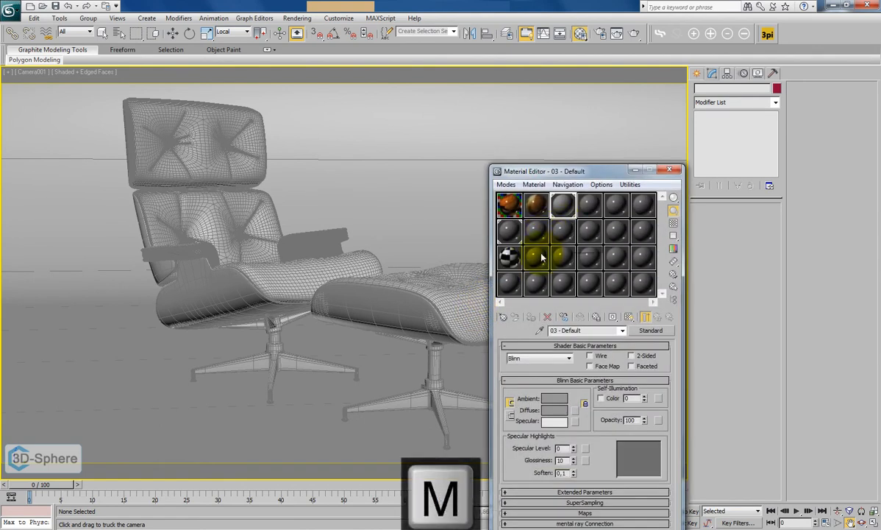
{"action": "left_click", "coordinate": [511, 286]}
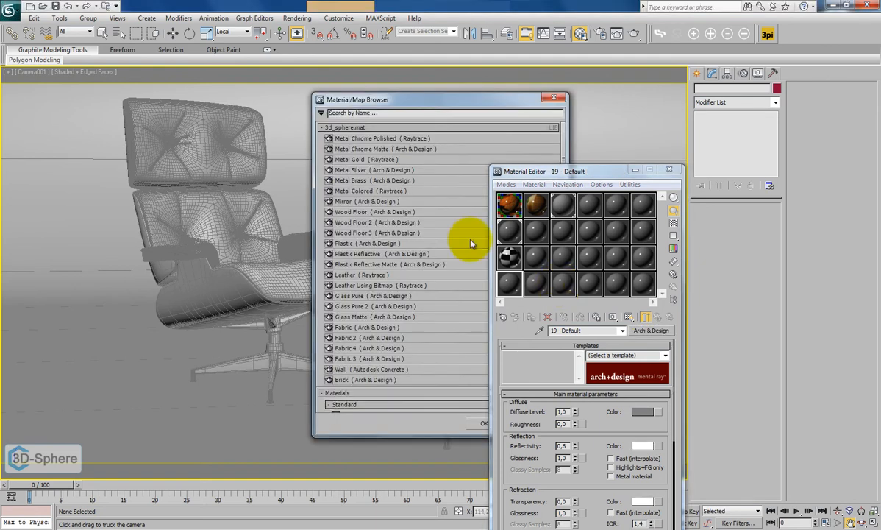
{"action": "left_click", "coordinate": [321, 127]}
{"action": "scroll", "coordinate": [375, 324], "scroll_direction": "down", "scroll_amount": 5}
{"action": "scroll", "coordinate": [376, 324], "scroll_direction": "up", "scroll_amount": 4}
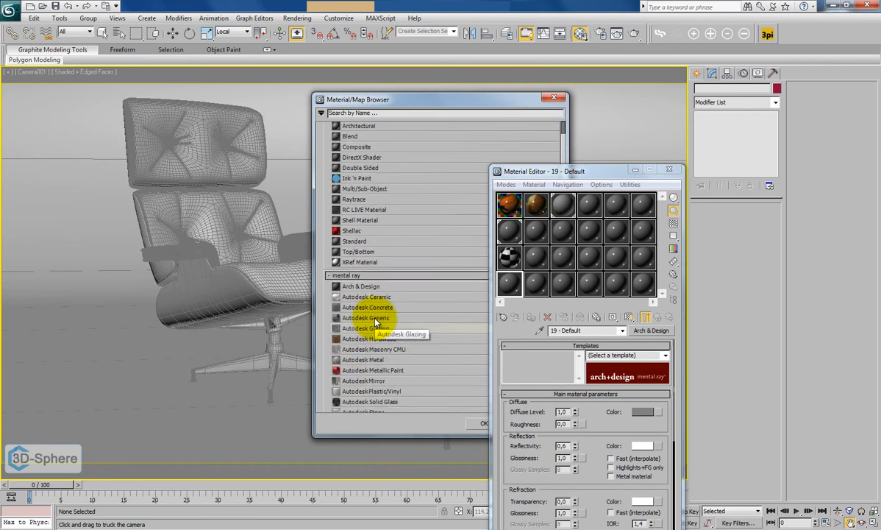
{"action": "double_click", "coordinate": [372, 241]}
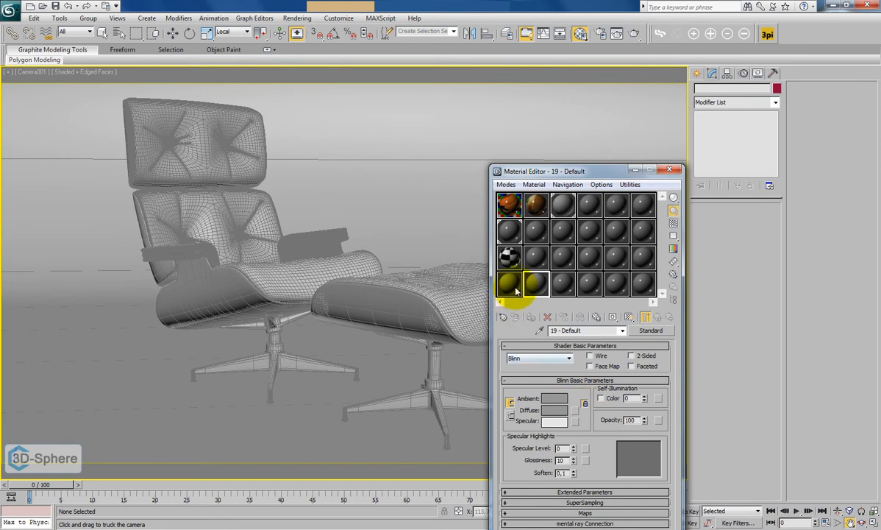
- Set the diffuse color of the 19 - Default material to a light grey with a value of about 223
{"action": "left_click", "coordinate": [553, 403]}
{"action": "left_click_drag", "start_coordinate": [298, 116], "coordinate": [307, 146]}
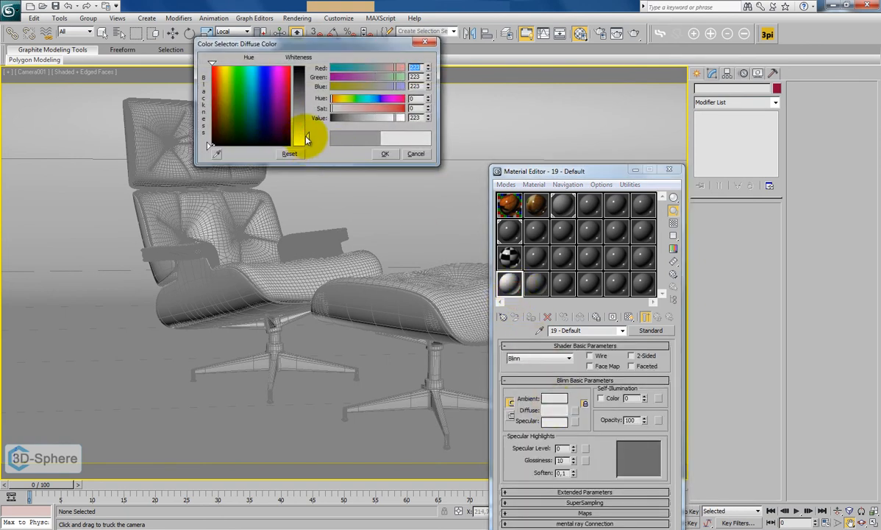
{"action": "left_click", "coordinate": [392, 156]}
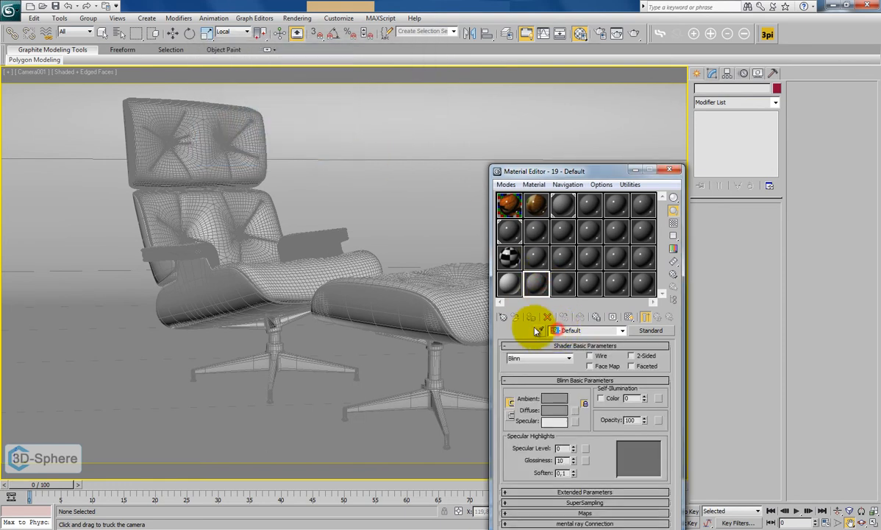
- Rename the copied material 20 - Default and set its diffuse color to a lighter grey with a value of about 237
{"action": "type", "text": "20"}
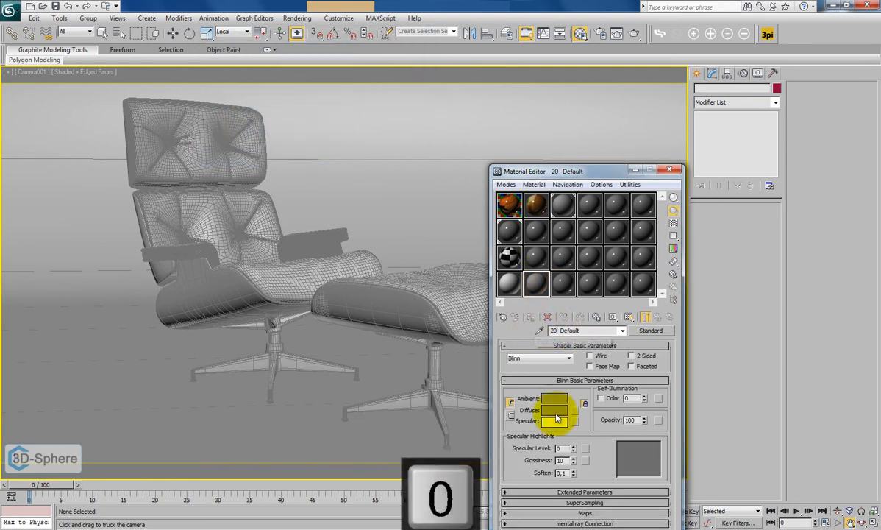
{"action": "left_click", "coordinate": [555, 412]}
{"action": "left_click_drag", "start_coordinate": [300, 70], "coordinate": [304, 144]}
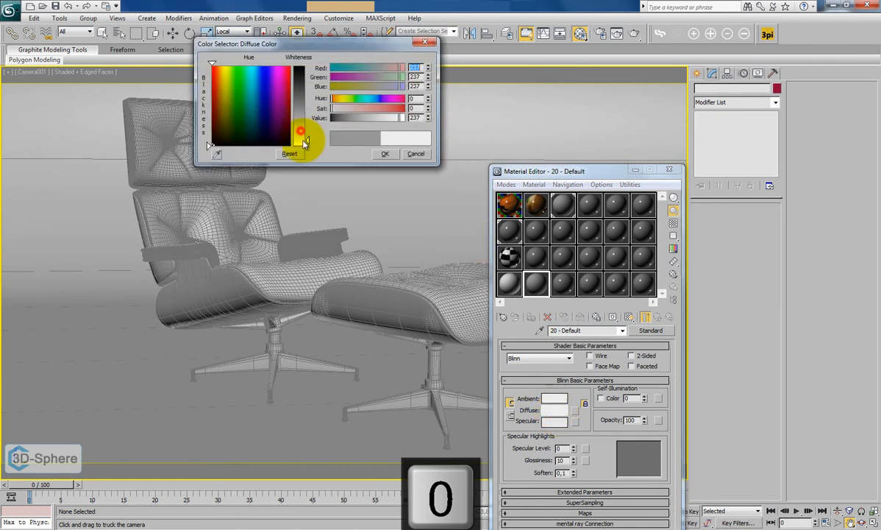
{"action": "left_click", "coordinate": [386, 154]}
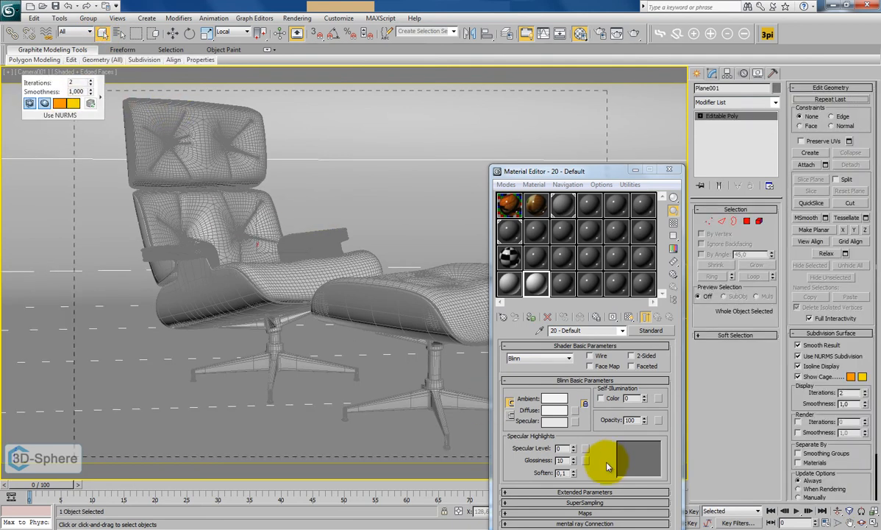
- Select all chair and ottoman parts without the backdrop and assign the 19 - Default material to them
{"action": "left_click", "coordinate": [156, 306]}
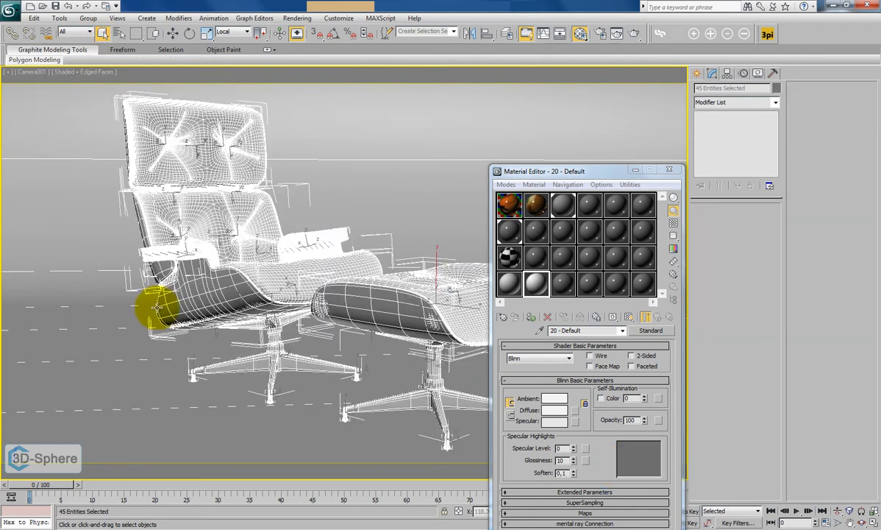
{"action": "left_click", "coordinate": [96, 303], "text": "alt"}
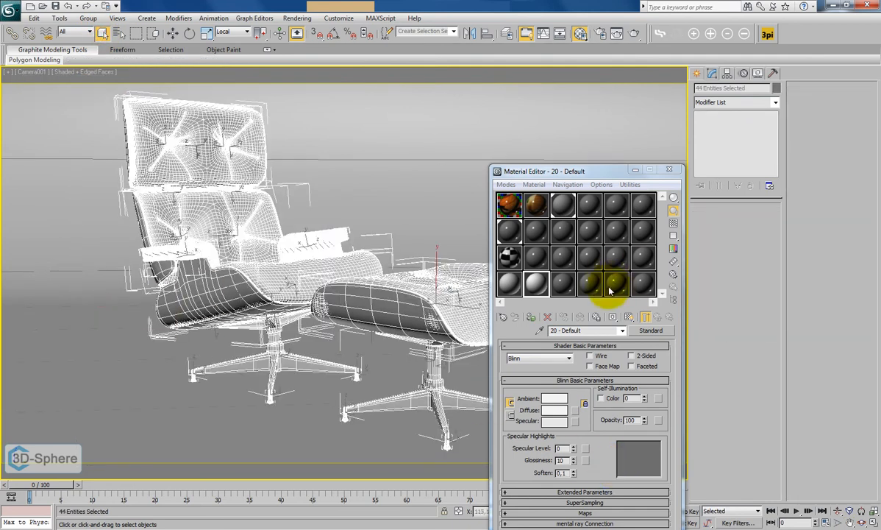
{"action": "left_click", "coordinate": [517, 290]}
{"action": "left_click", "coordinate": [531, 317]}
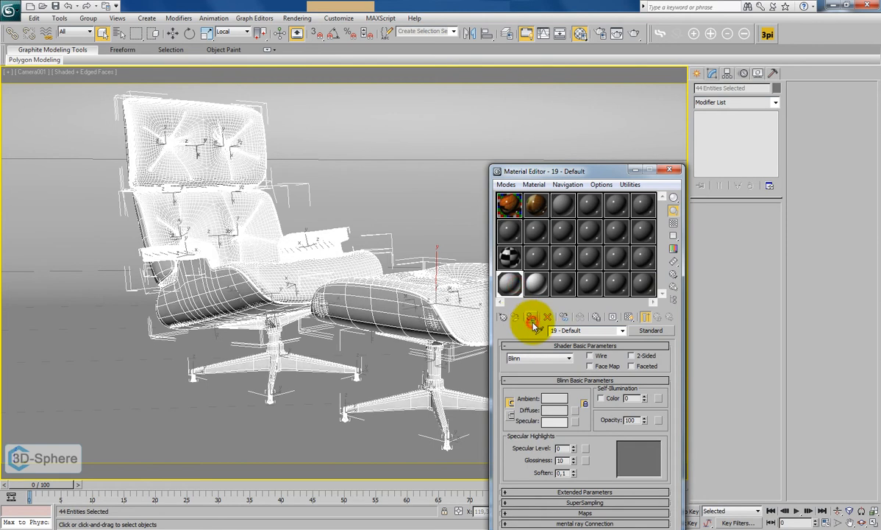
- Apply the 20 - Default material to the backdrop and close the material editor
{"action": "left_click", "coordinate": [415, 216]}
{"action": "left_click_drag", "start_coordinate": [531, 289], "coordinate": [382, 188]}
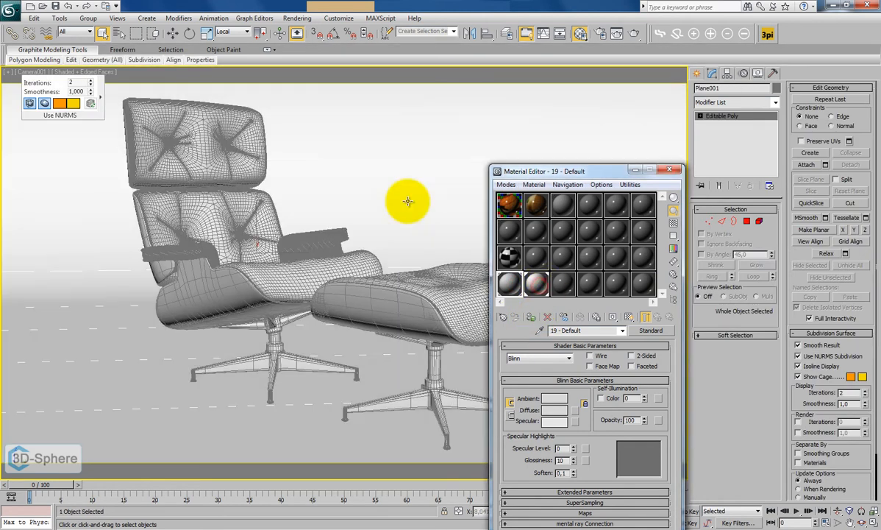
{"action": "left_click", "coordinate": [680, 173]}
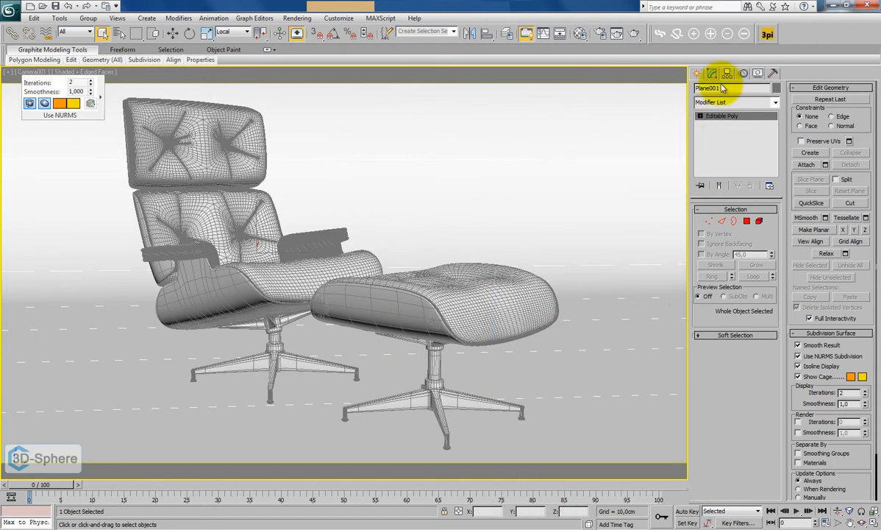
- Create a Standard Skylight on the backdrop floor beside the ottoman
{"action": "left_click", "coordinate": [695, 73]}
{"action": "left_click", "coordinate": [725, 90]}
{"action": "left_click", "coordinate": [725, 107]}
{"action": "left_click", "coordinate": [716, 117]}
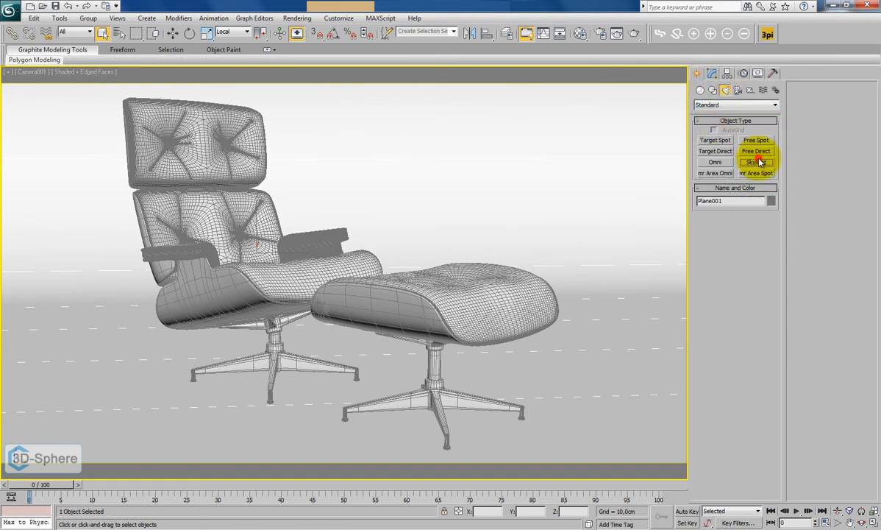
{"action": "left_click", "coordinate": [758, 162]}
{"action": "left_click", "coordinate": [643, 306]}
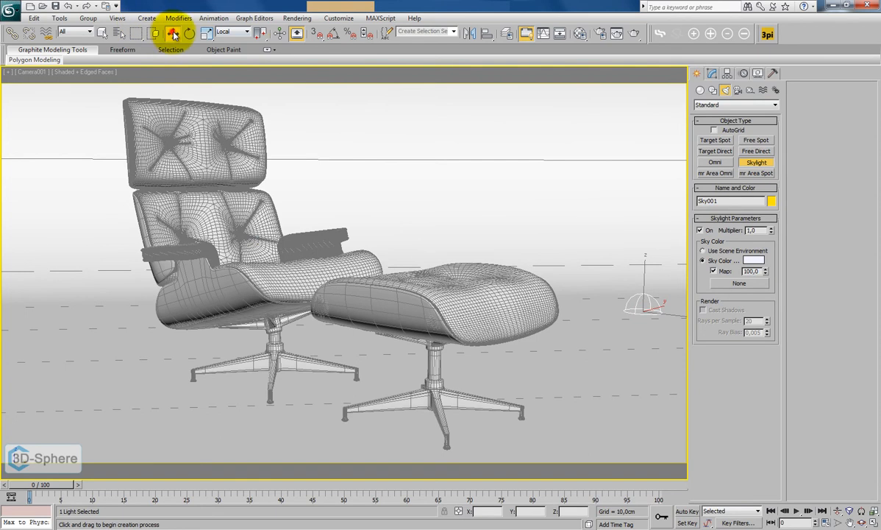
{"action": "left_click", "coordinate": [173, 34]}
{"action": "left_click", "coordinate": [575, 216]}
- Set the mental ray samples per pixel to a minimum of 4 and a maximum of 16
{"action": "left_click", "coordinate": [298, 19]}
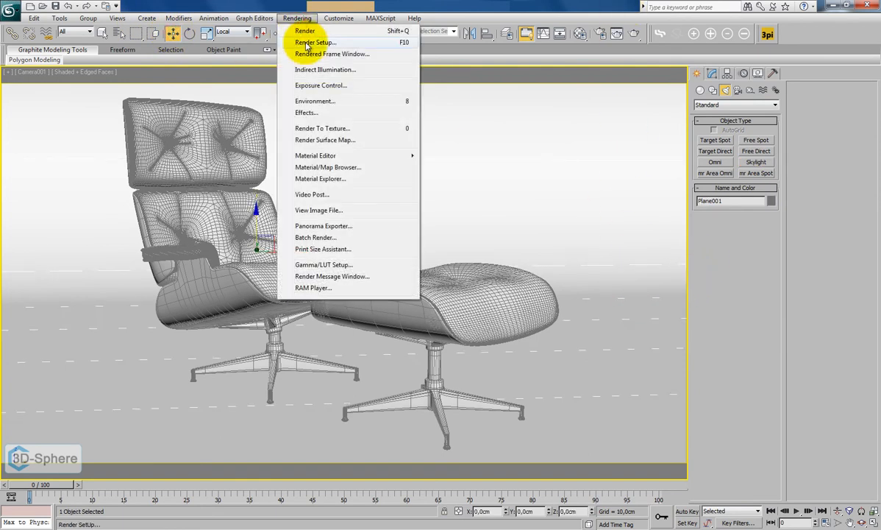
{"action": "left_click", "coordinate": [308, 43]}
{"action": "left_click", "coordinate": [337, 91]}
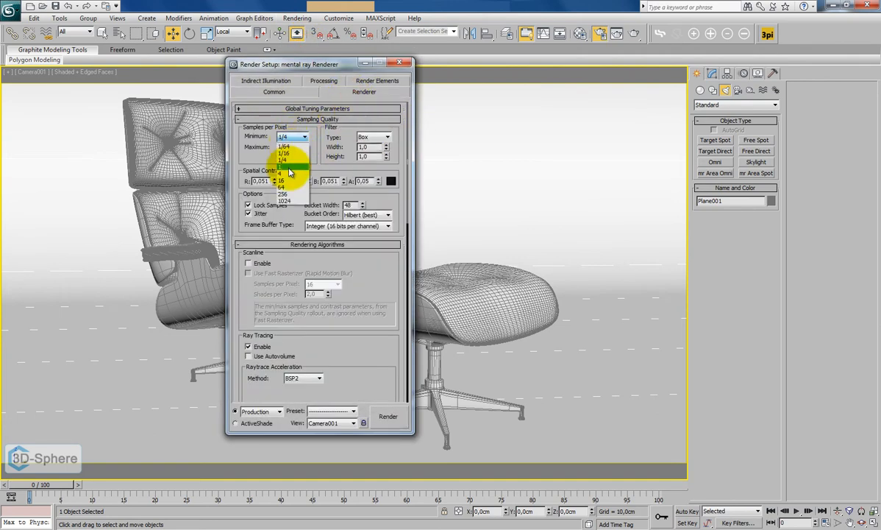
{"action": "left_click", "coordinate": [288, 172]}
{"action": "left_click", "coordinate": [291, 190]}
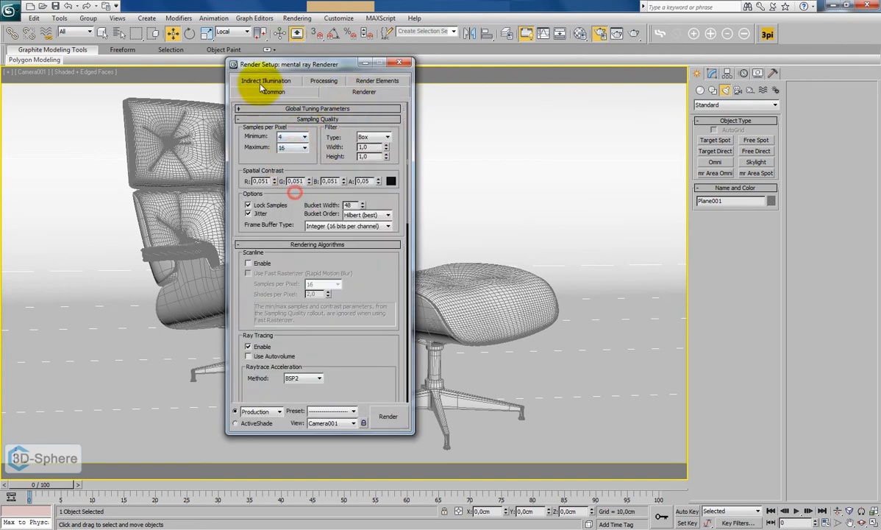
- Set the Final Gather rays per FG point to 250 and render a test image of the camera view
{"action": "left_click", "coordinate": [261, 80]}
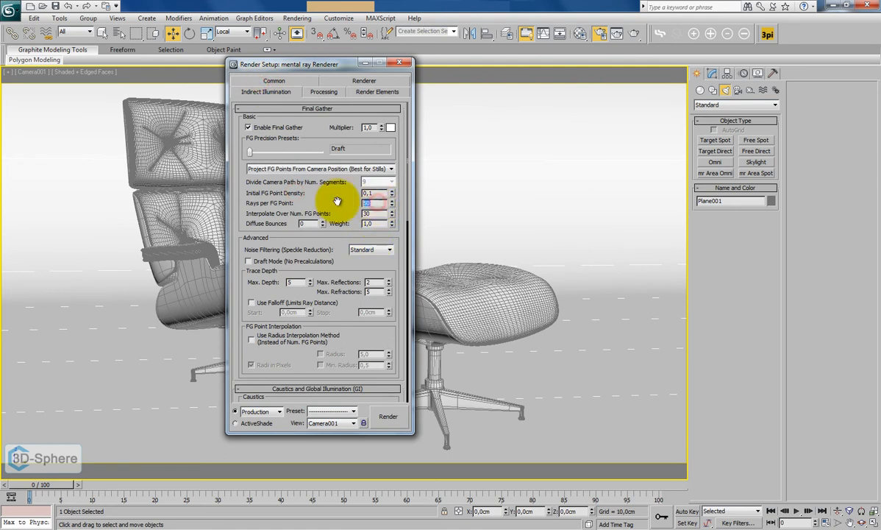
{"action": "type", "text": "250"}
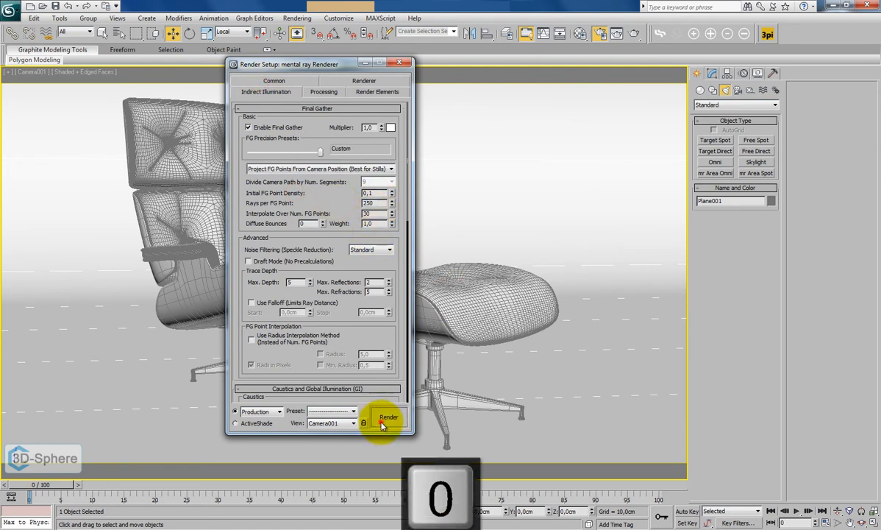
{"action": "left_click", "coordinate": [387, 416]}
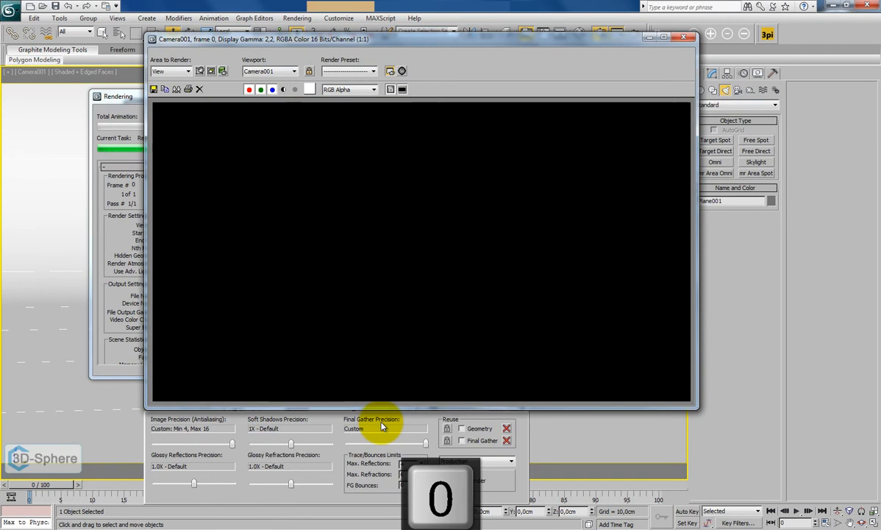
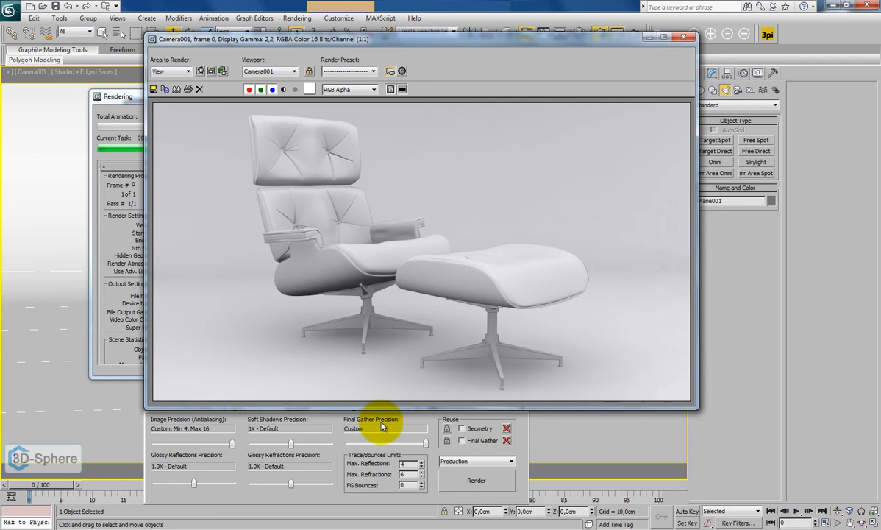
{"action": "left_click", "coordinate": [687, 40]}
{"action": "left_click", "coordinate": [403, 64]}
- Select all ottoman parts in the top view and move them away from the chair along the View X axis
{"action": "key", "text": "t"}
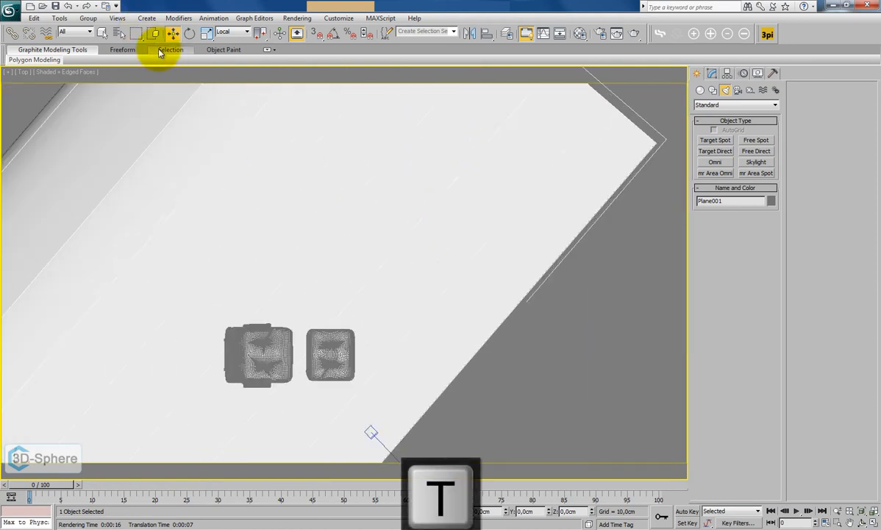
{"action": "left_click", "coordinate": [103, 33]}
{"action": "left_click_drag", "start_coordinate": [374, 309], "coordinate": [299, 407]}
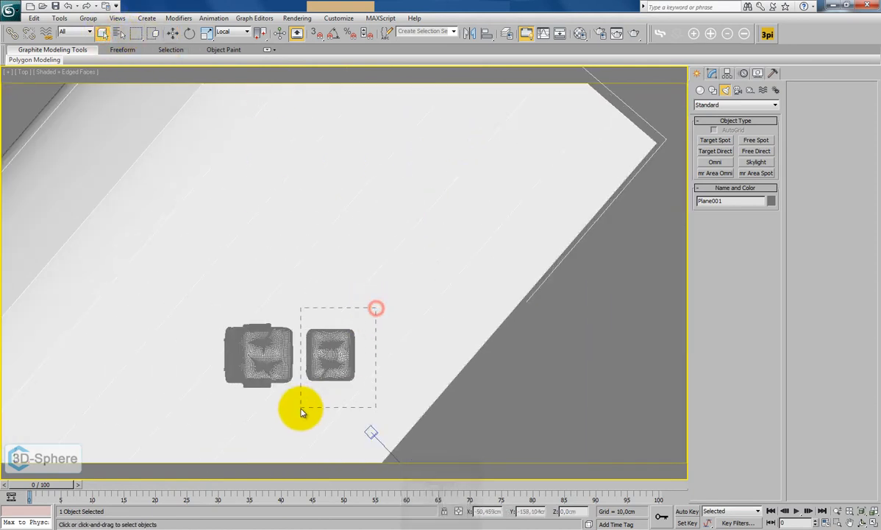
{"action": "left_click", "coordinate": [423, 355], "text": "alt"}
{"action": "left_click", "coordinate": [172, 33]}
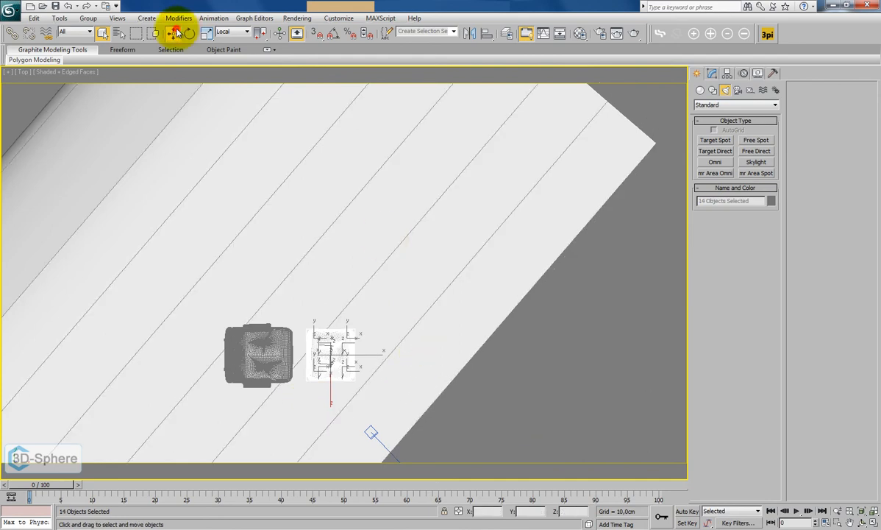
{"action": "left_click", "coordinate": [233, 31]}
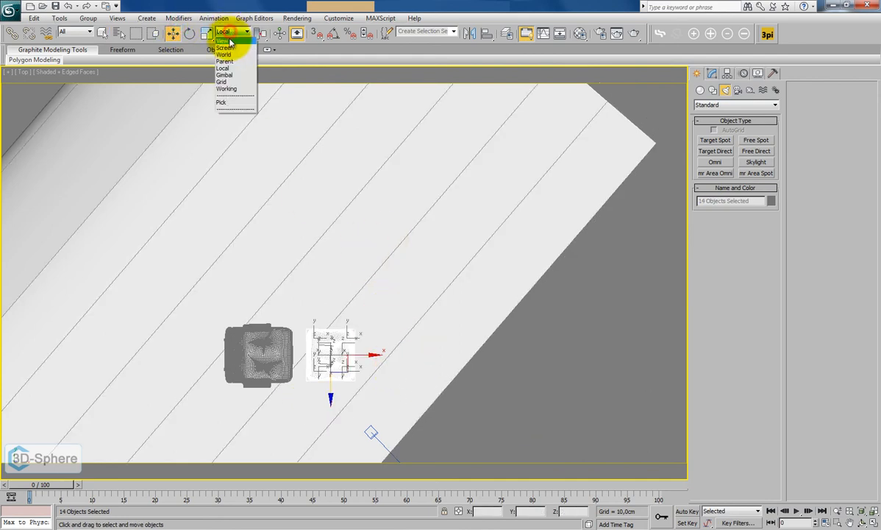
{"action": "left_click", "coordinate": [221, 41]}
{"action": "left_click_drag", "start_coordinate": [367, 354], "coordinate": [387, 355]}
- Fine-tune the ottoman's position in the camera view, moving it about -8.3 cm in X and 14 cm in Y
{"action": "key", "text": "c"}
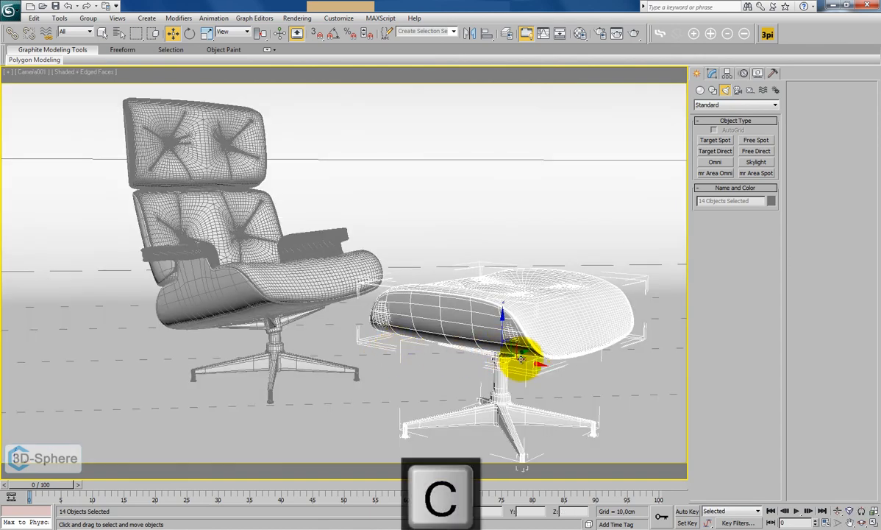
{"action": "left_click_drag", "start_coordinate": [521, 356], "coordinate": [523, 345]}
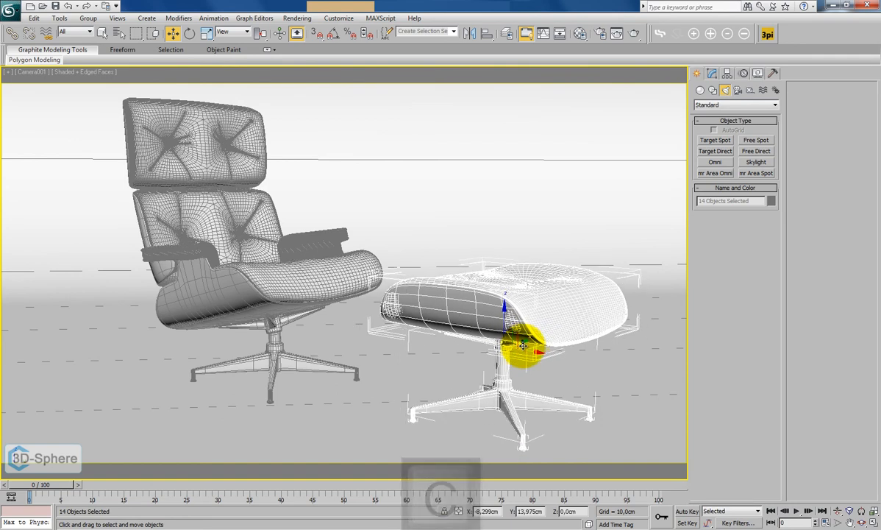
{"action": "left_click", "coordinate": [410, 390]}
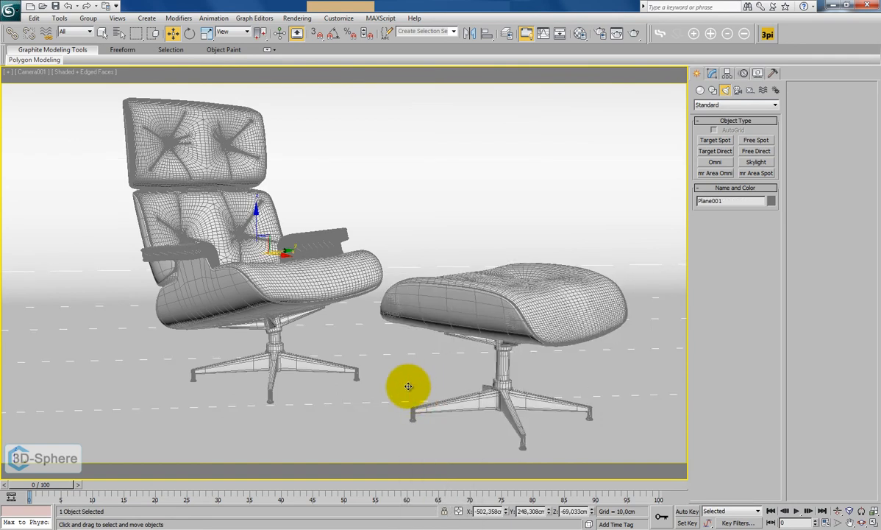
- Render the camera view again and truck the camera so that the chair and ottoman shift slightly left
{"action": "left_click", "coordinate": [297, 18]}
{"action": "left_click", "coordinate": [295, 30]}
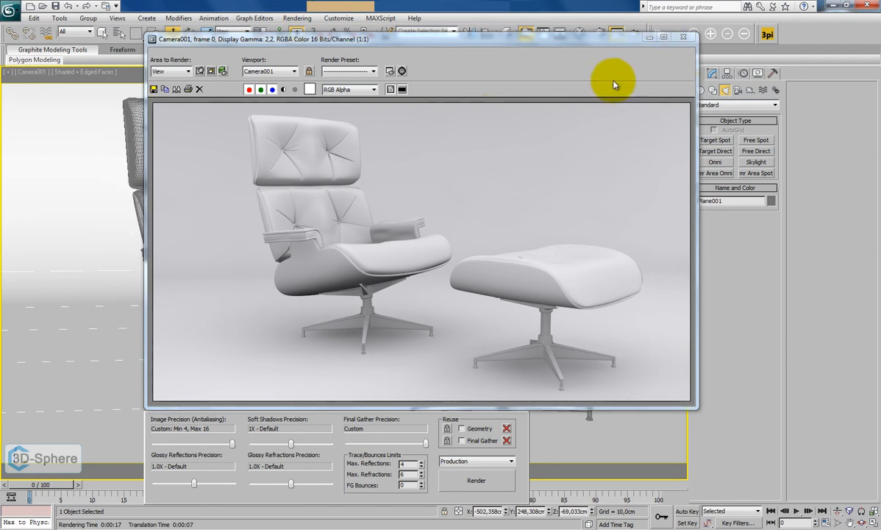
{"action": "left_click", "coordinate": [681, 37]}
{"action": "left_click", "coordinate": [850, 522]}
{"action": "left_click_drag", "start_coordinate": [459, 267], "coordinate": [439, 271]}
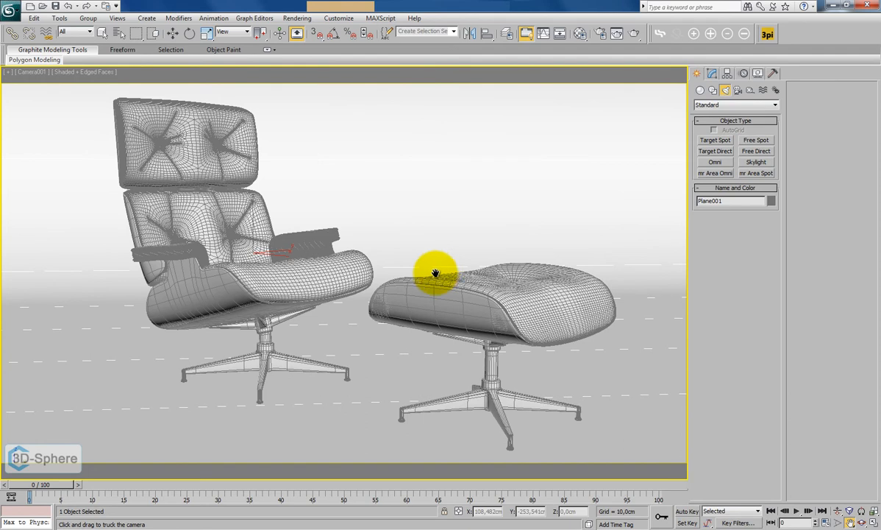
- Turn off edged faces in the perspective view and view the chair closely from the front
{"action": "key", "text": "p"}
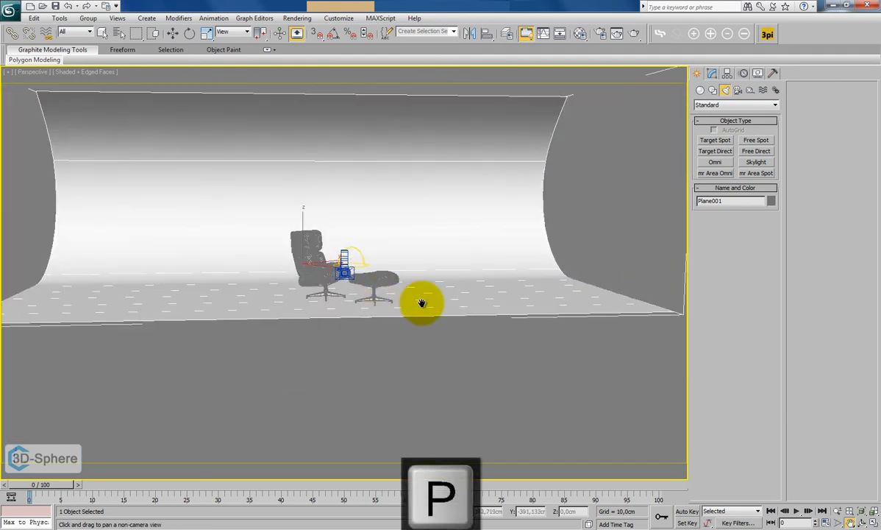
{"action": "middle_click_drag", "start_coordinate": [429, 292], "coordinate": [362, 299], "text": "alt"}
{"action": "scroll", "coordinate": [268, 274], "scroll_direction": "up", "scroll_amount": 5}
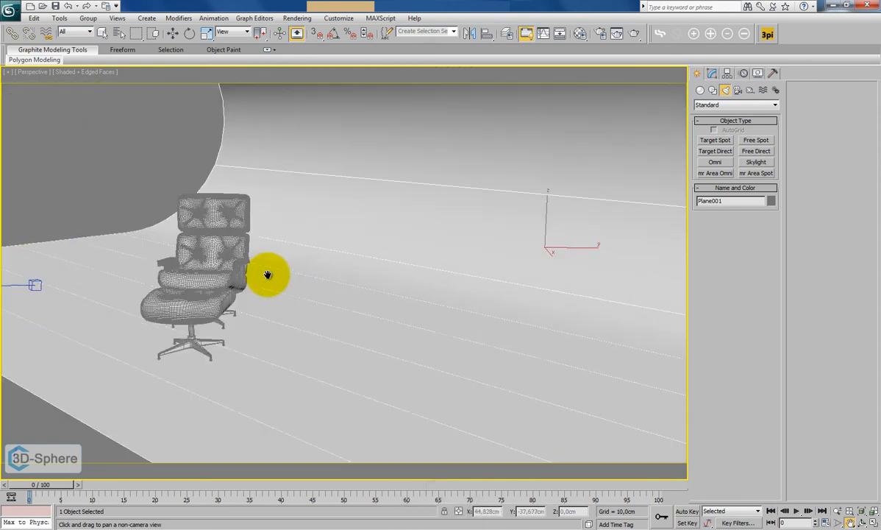
{"action": "key", "text": "F4"}
{"action": "middle_click_drag", "start_coordinate": [233, 269], "coordinate": [392, 301], "text": "alt"}
{"action": "scroll", "coordinate": [338, 228], "scroll_direction": "up", "scroll_amount": 6}
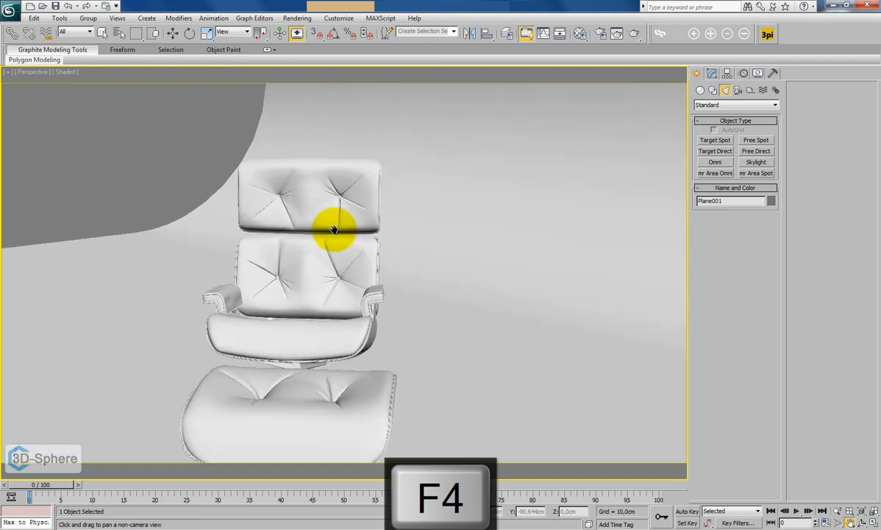
- Inspect the modifier stack of the chair's upper back cushion, reselect the backdrop and return to the camera view
{"action": "left_click", "coordinate": [172, 33]}
{"action": "left_click", "coordinate": [326, 138]}
{"action": "left_click", "coordinate": [713, 73]}
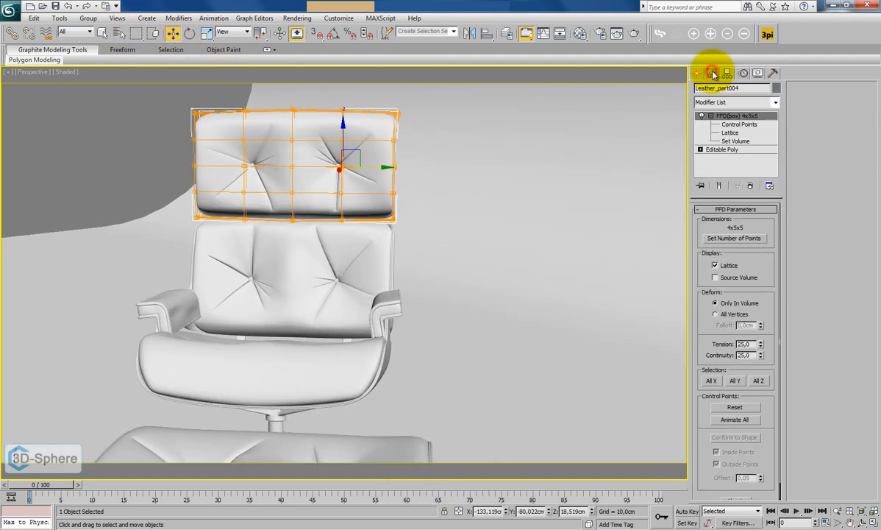
{"action": "left_click", "coordinate": [453, 317]}
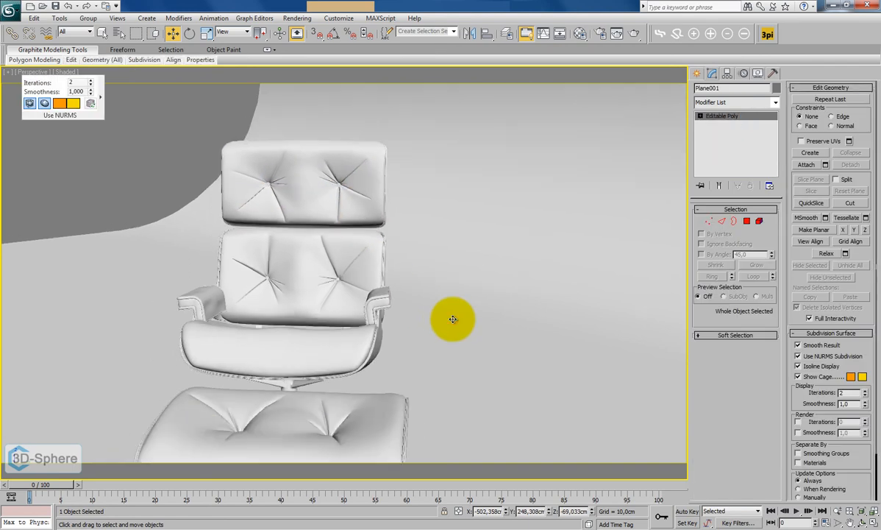
{"action": "key", "text": "c"}
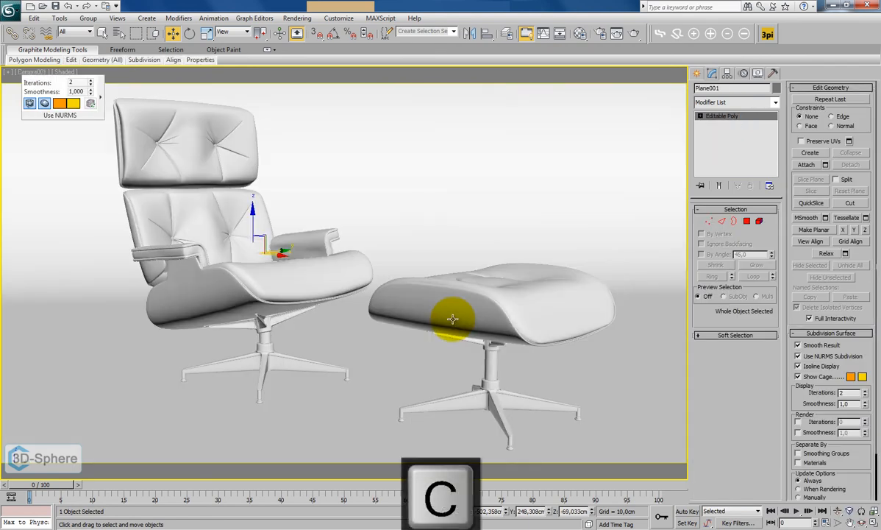